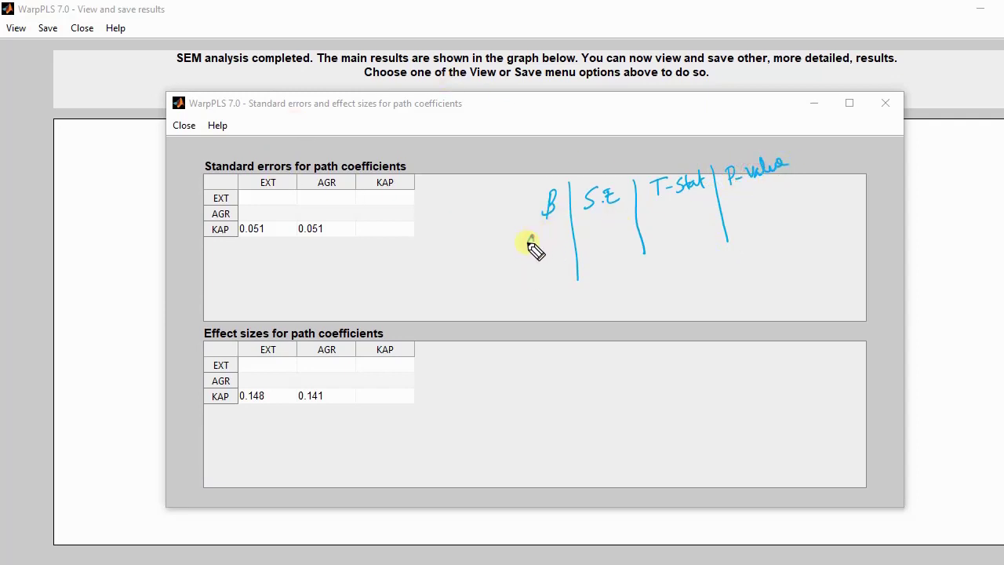
Handwrite the EXT row under a KAP heading: β 0.323, S.E 0.051, a dash for T-stat and P-value <0.001.
mouse_move(529, 238)
mouse_down()
mouse_move(552, 244)
mouse_move(572, 234)
mouse_move(551, 253)
mouse_up()
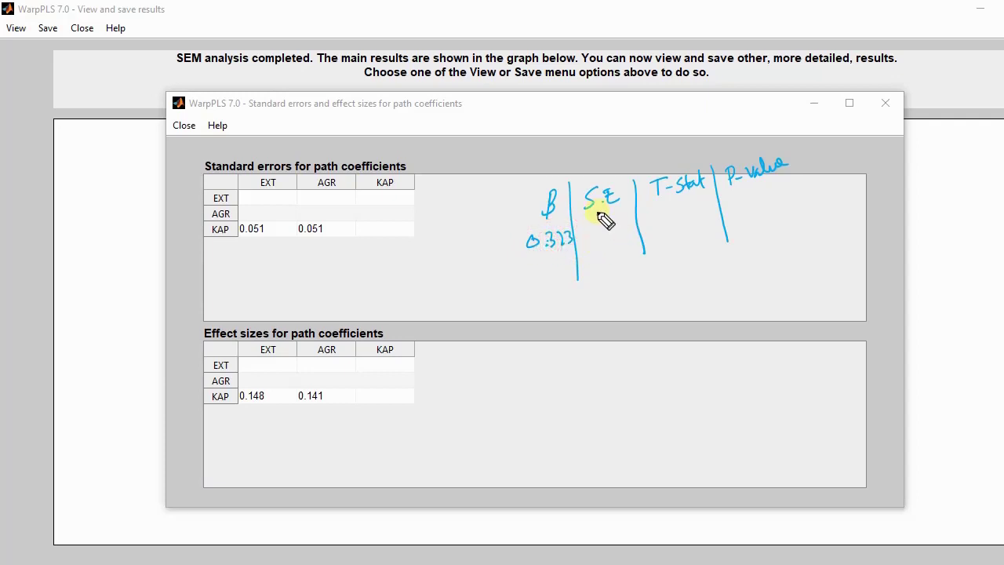
drag(465, 251, 510, 246)
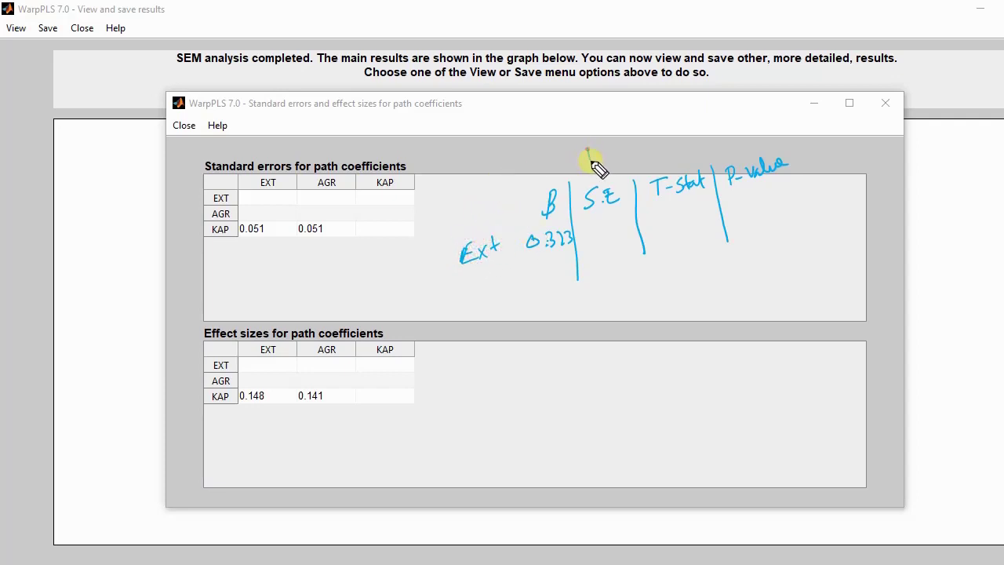
drag(588, 149, 624, 148)
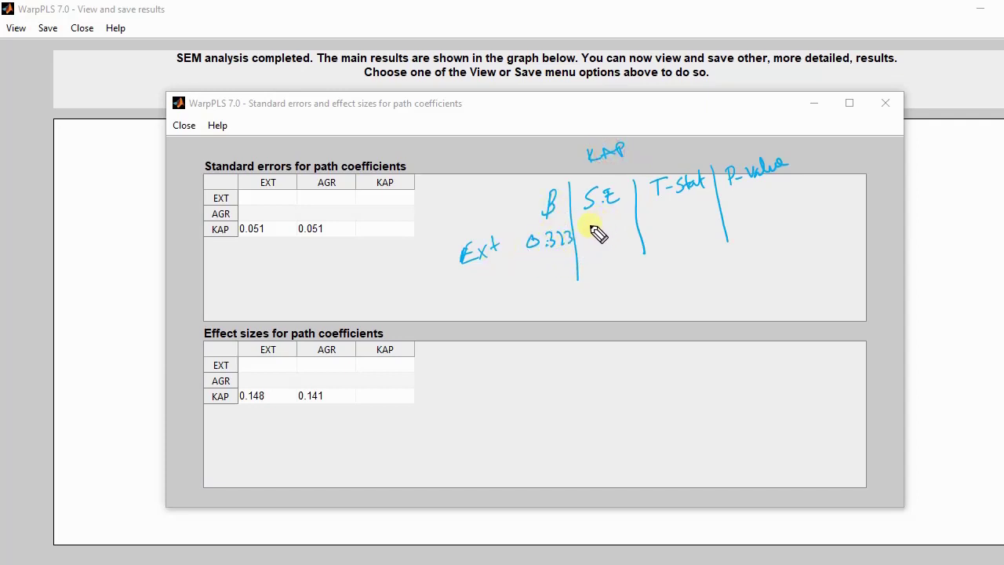
drag(594, 229, 680, 211)
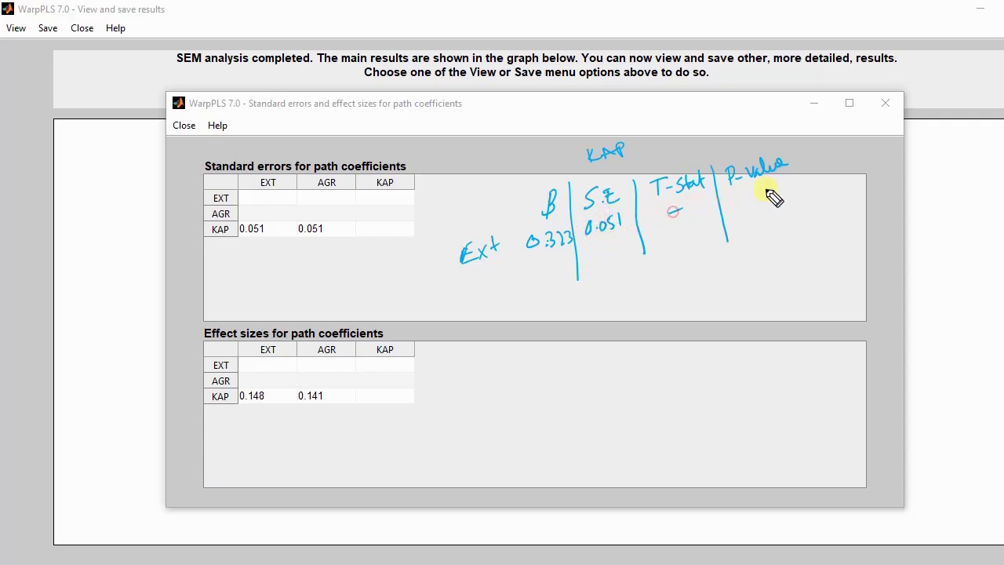
mouse_move(752, 195)
mouse_down()
mouse_move(794, 179)
mouse_move(791, 186)
mouse_up()
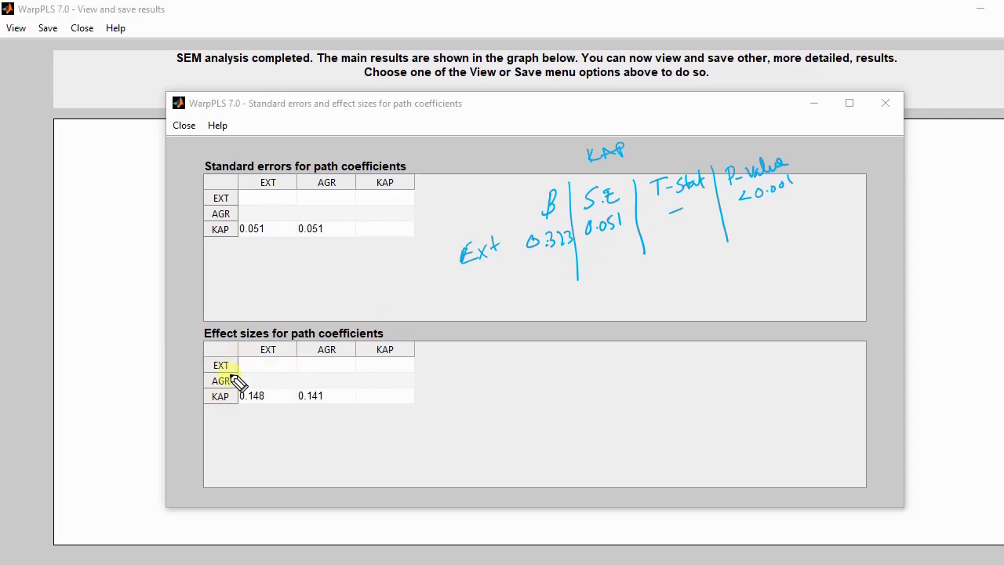
Circle and underline the EXT and AGR effect sizes, and handwrite the thresholds 0.02 Small, 0.10 and 0.15 with the labels High and Medium.
mouse_move(255, 386)
mouse_down()
mouse_move(246, 415)
mouse_move(251, 385)
mouse_move(304, 414)
mouse_move(316, 385)
mouse_up()
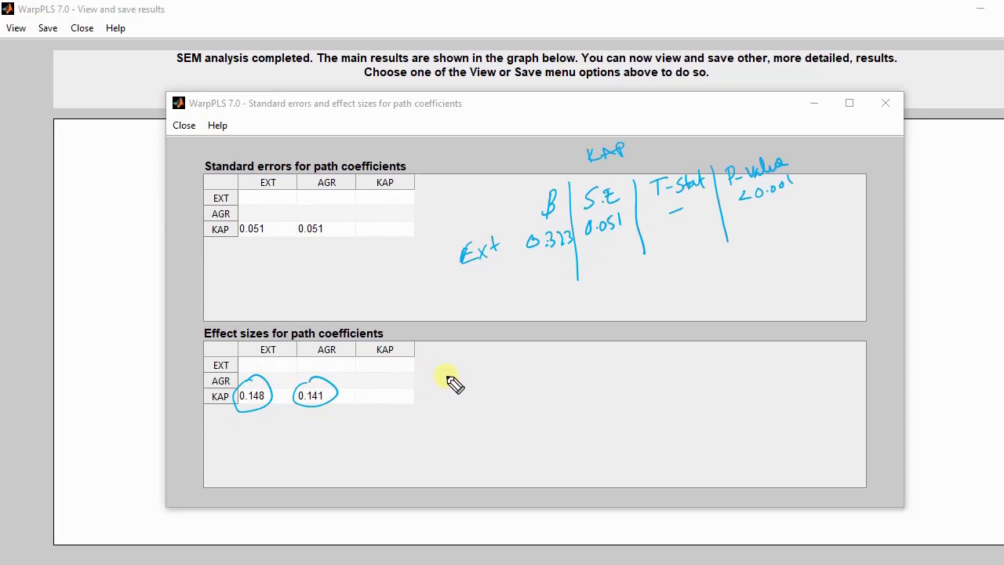
mouse_move(461, 381)
mouse_down()
mouse_move(499, 378)
mouse_move(521, 362)
mouse_move(546, 369)
mouse_move(550, 350)
mouse_move(563, 354)
mouse_up()
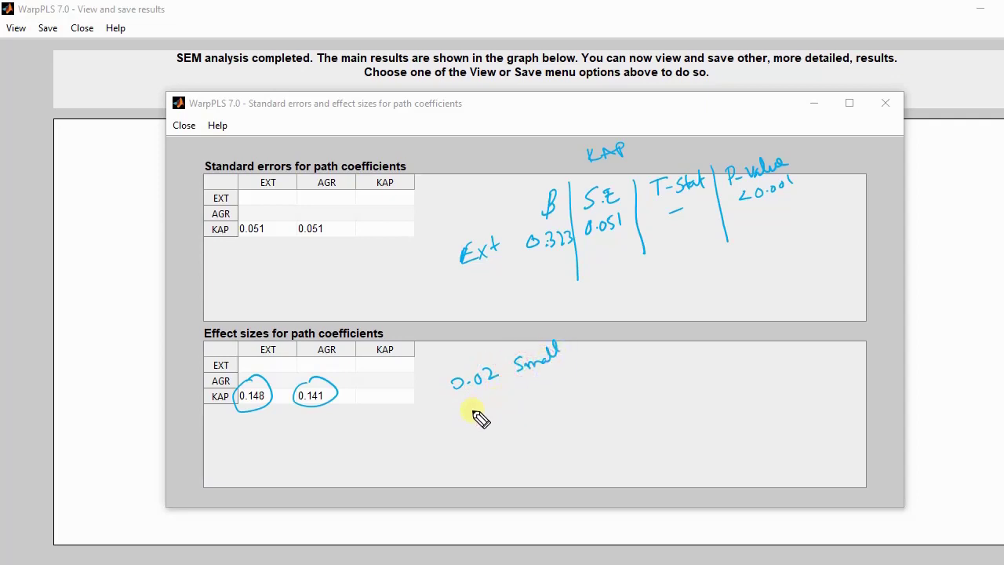
mouse_move(473, 404)
mouse_down()
mouse_move(497, 400)
mouse_move(495, 422)
mouse_move(520, 414)
mouse_move(511, 410)
mouse_up()
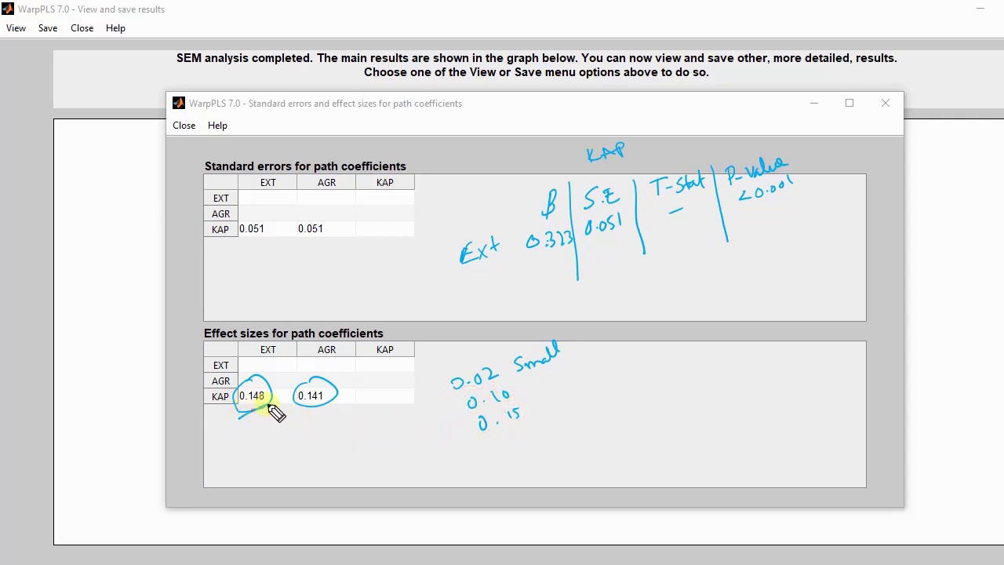
mouse_move(241, 429)
mouse_down()
mouse_move(271, 412)
mouse_move(338, 409)
mouse_up()
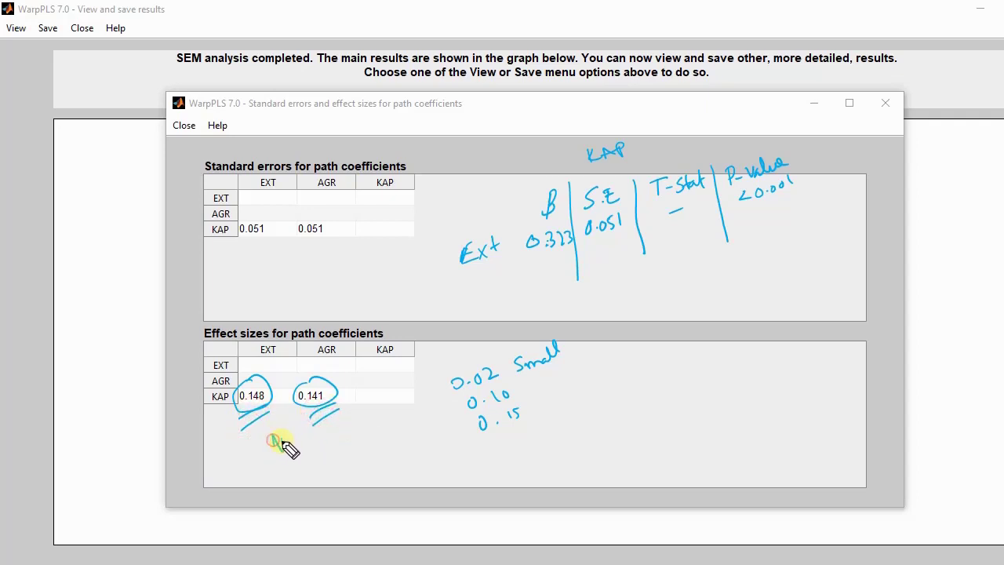
mouse_move(283, 442)
mouse_down()
mouse_move(341, 433)
mouse_move(298, 426)
mouse_move(324, 439)
mouse_move(314, 436)
mouse_up()
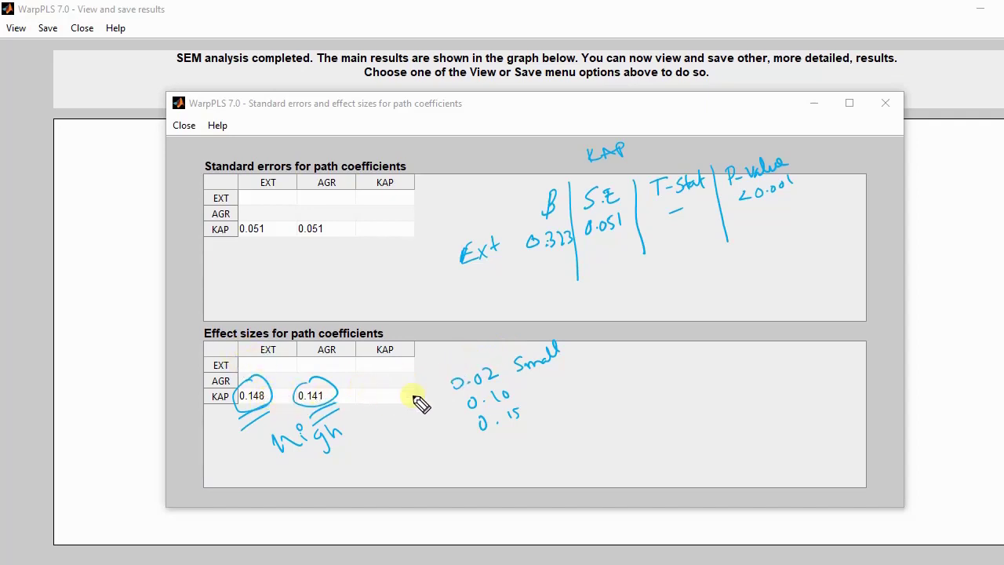
drag(359, 413, 422, 390)
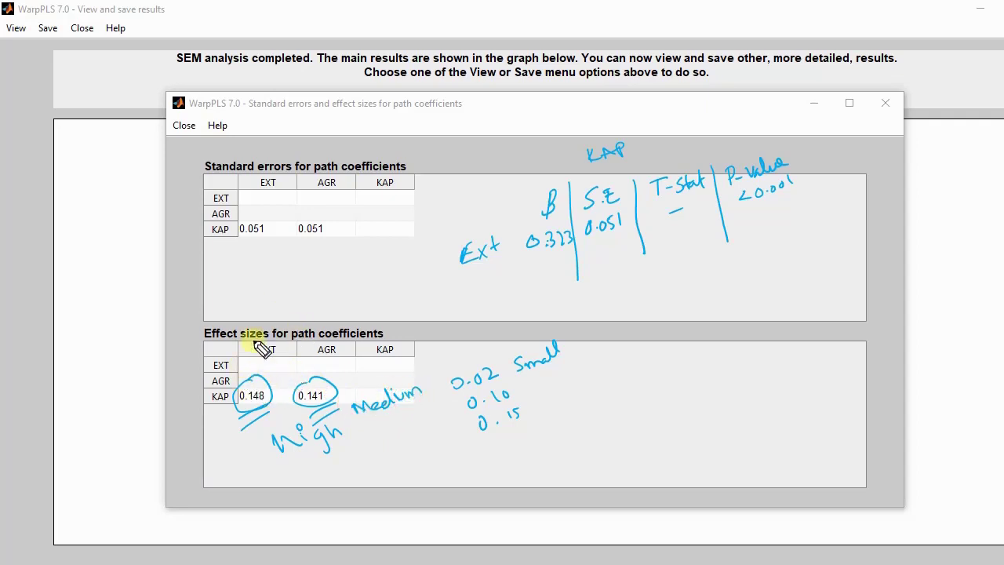
Circle the EXT effect-size heading, draw an arrow to the handwritten 0.323, and underline the EXT standard error in both tables.
mouse_move(262, 343)
mouse_down()
mouse_move(276, 370)
mouse_move(265, 334)
mouse_up()
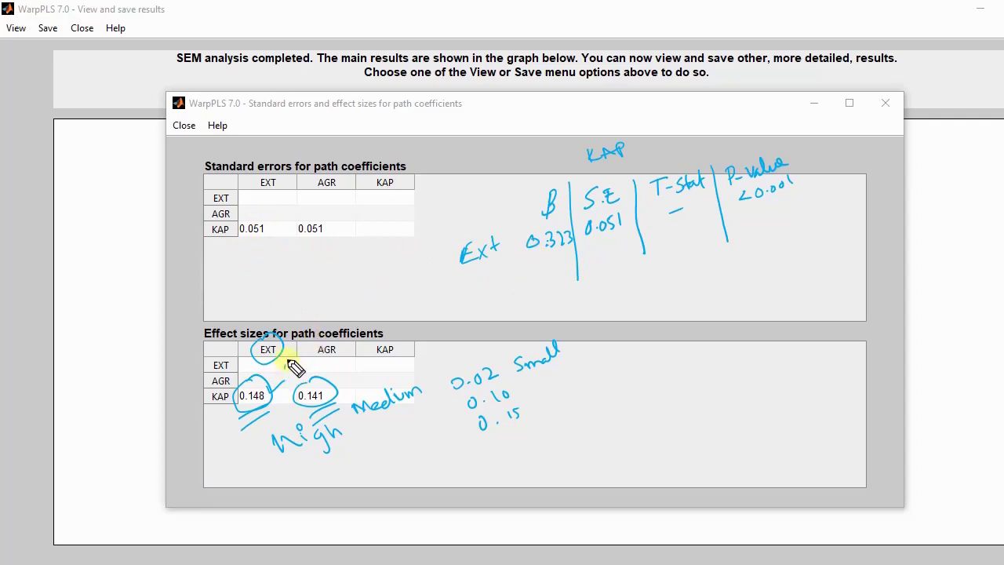
drag(289, 362, 529, 272)
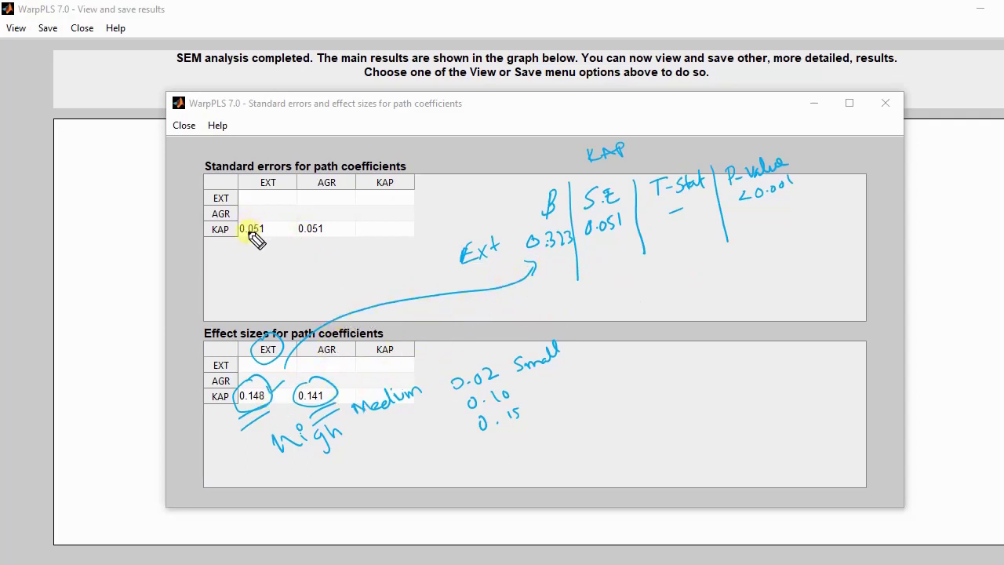
drag(240, 237, 263, 234)
drag(244, 247, 266, 245)
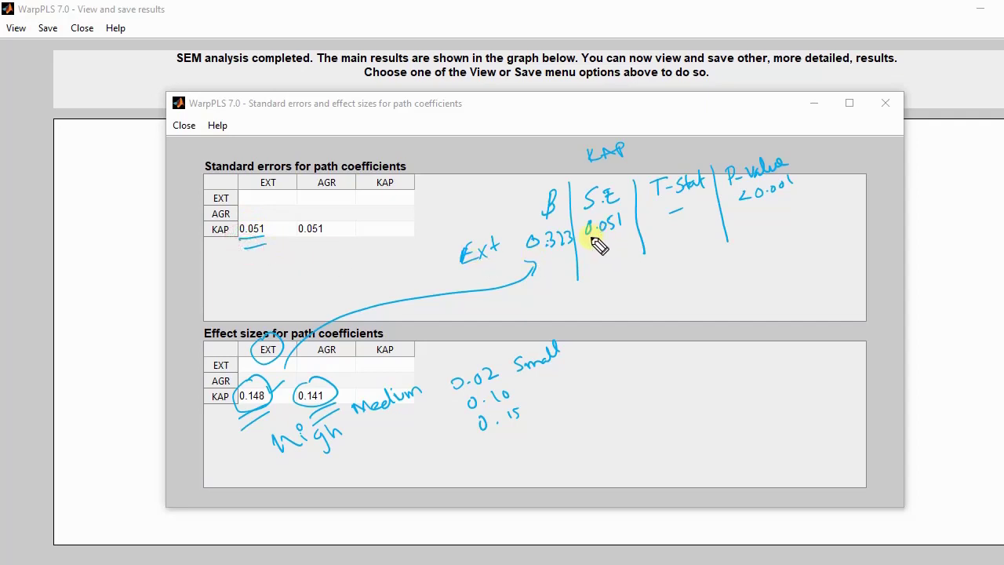
drag(600, 239, 613, 237)
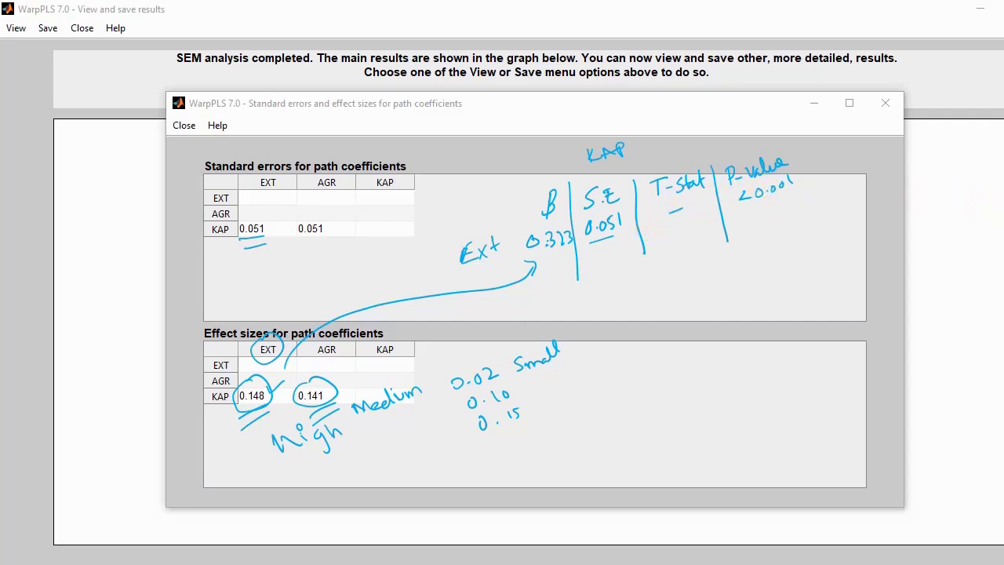
Clear the pen annotations, and view the combined loadings and cross-loadings in place of the standard errors and effect sizes.
key(e)
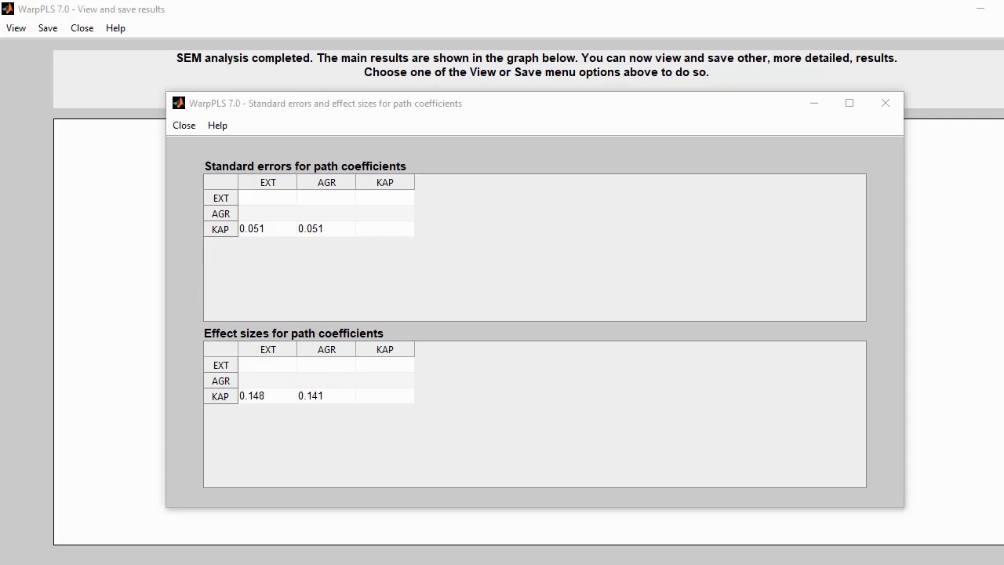
click(885, 103)
click(16, 28)
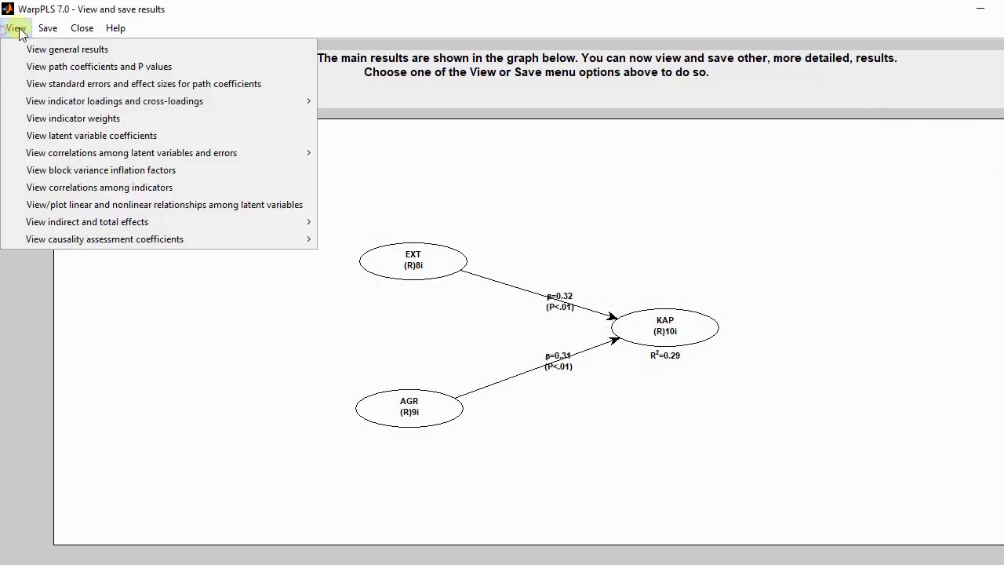
mouse_move(58, 105)
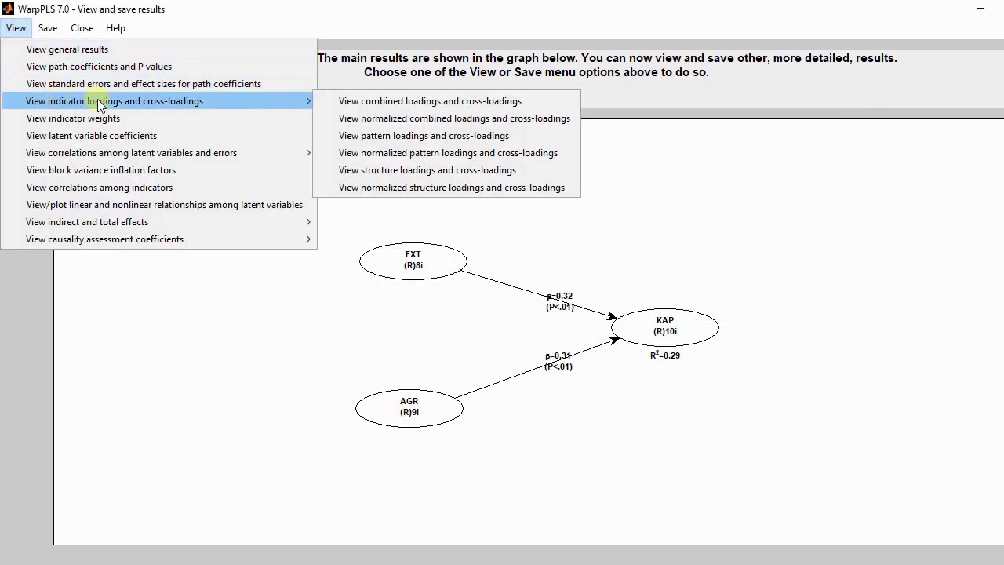
mouse_move(313, 102)
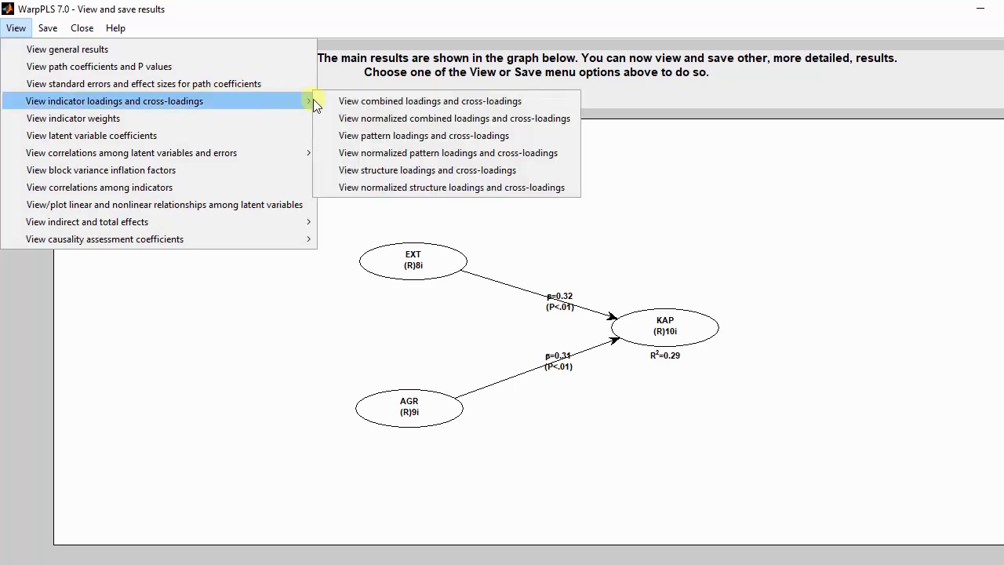
click(359, 100)
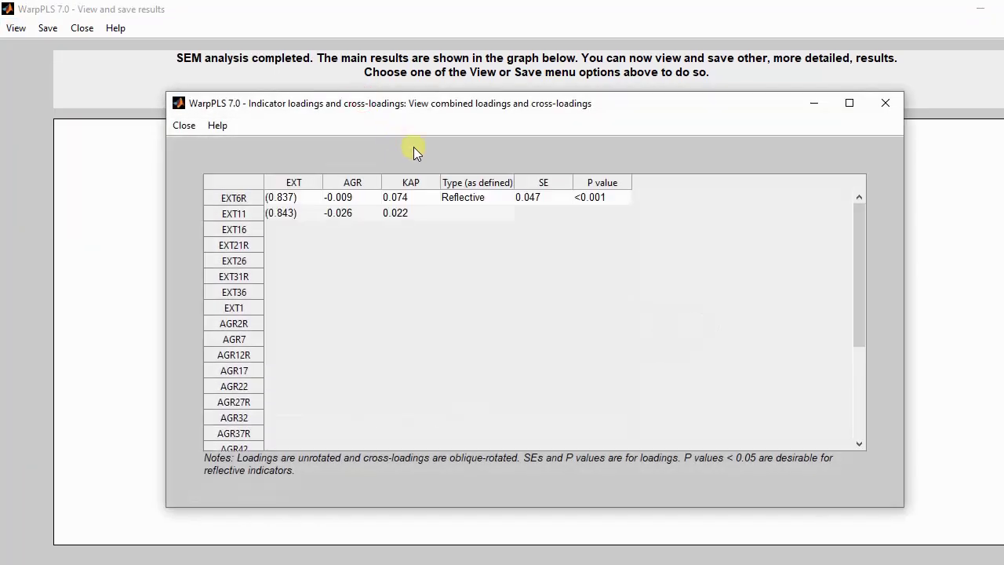
mouse_move(853, 248)
mouse_down()
mouse_move(863, 260)
mouse_move(858, 380)
mouse_move(847, 266)
mouse_up()
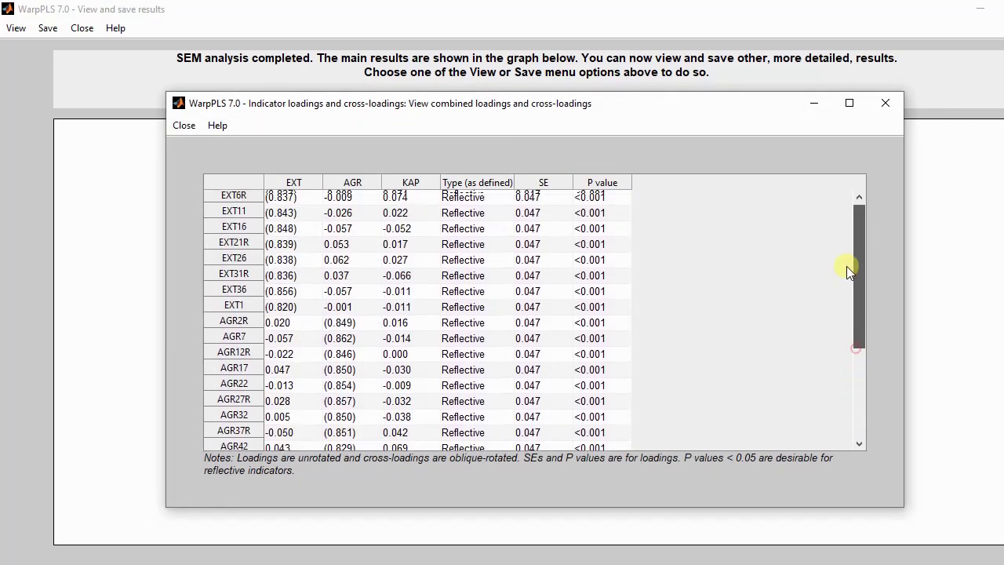
click(885, 103)
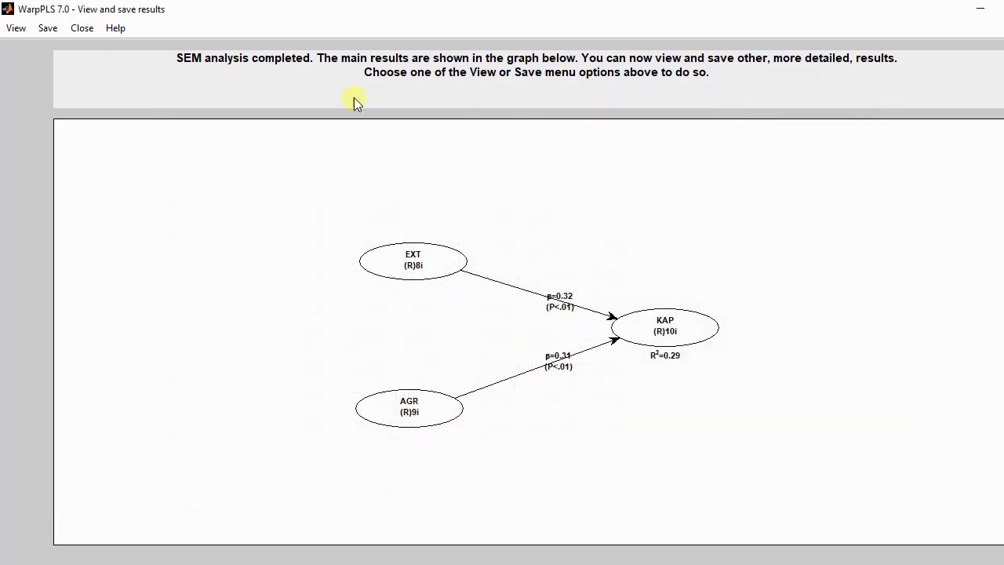
View the normalized combined loadings and cross-loadings for all indicators down to KAP10, and close the results.
click(14, 30)
mouse_move(209, 102)
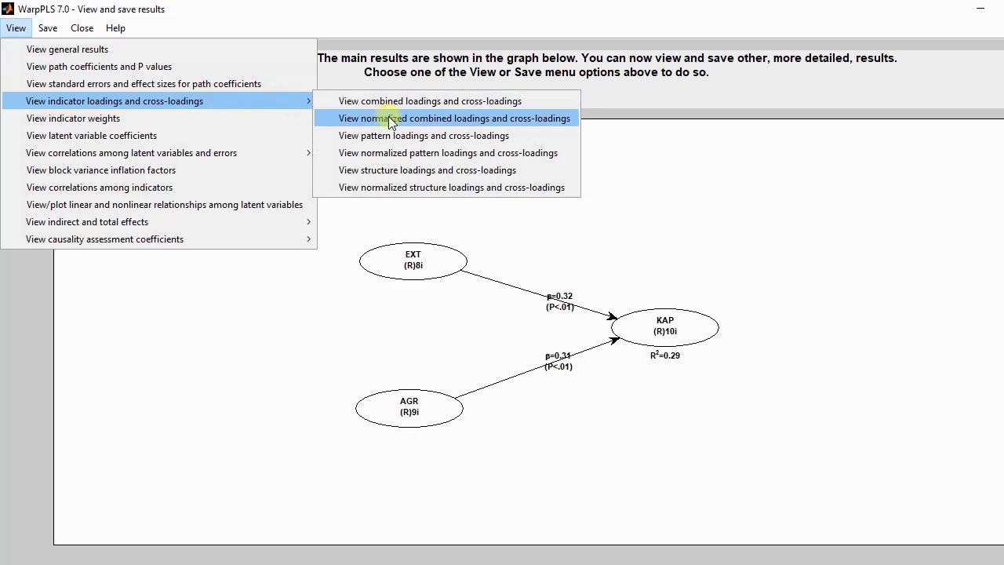
click(439, 118)
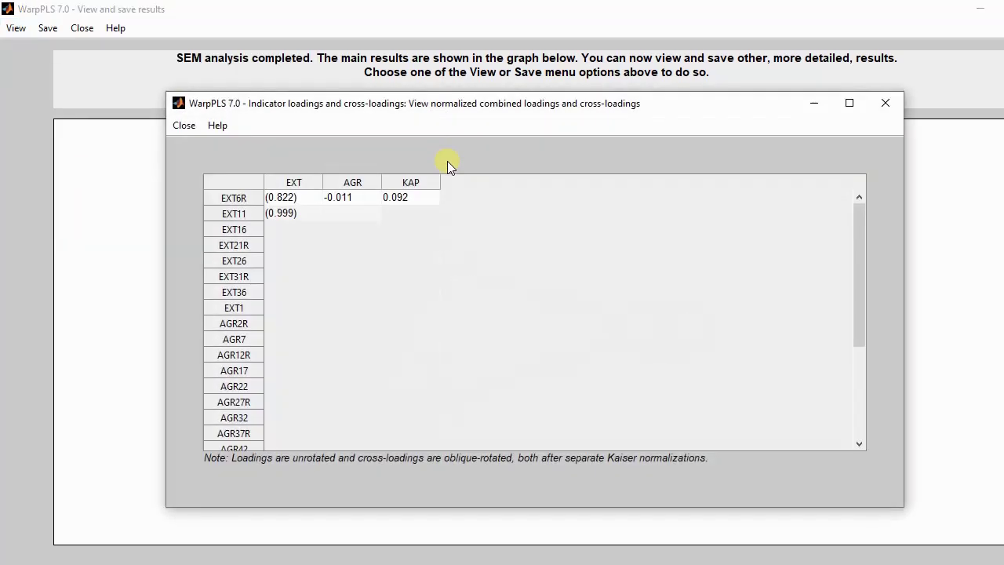
drag(864, 236, 866, 363)
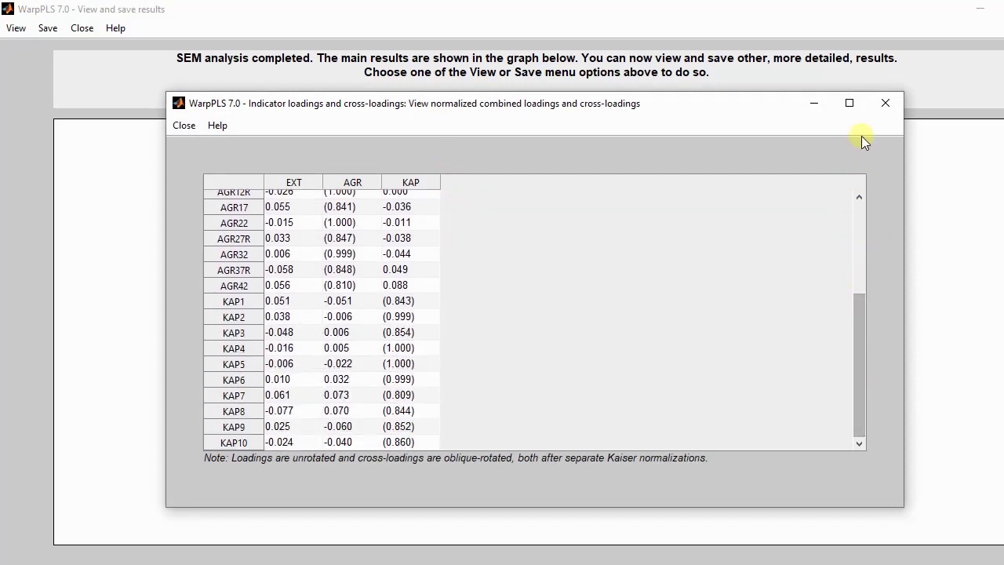
click(887, 105)
View the structure loadings and cross-loadings of the EXT, AGR and KAP indicators, and close the results.
click(17, 28)
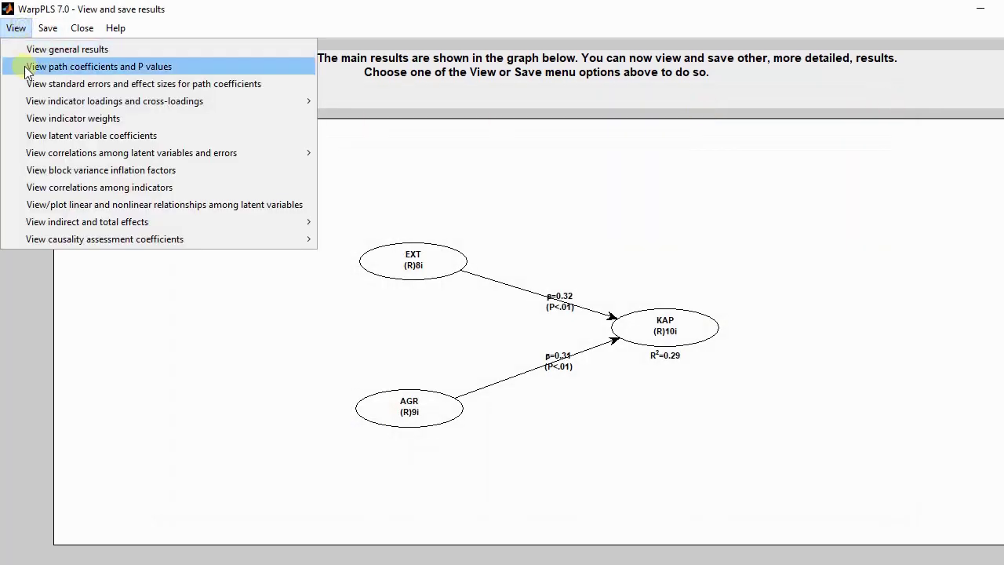
mouse_move(301, 101)
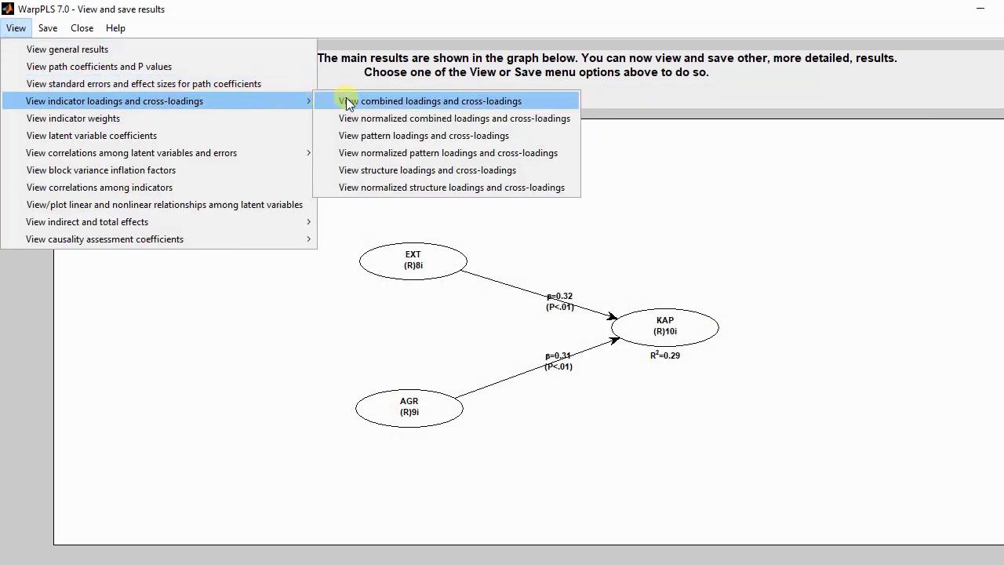
click(418, 172)
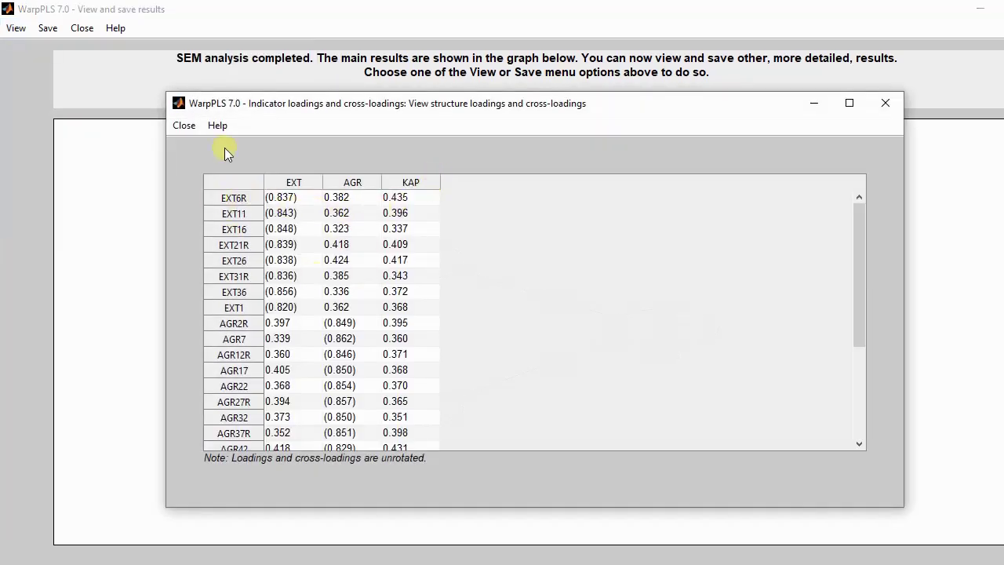
drag(359, 324, 378, 451)
click(884, 105)
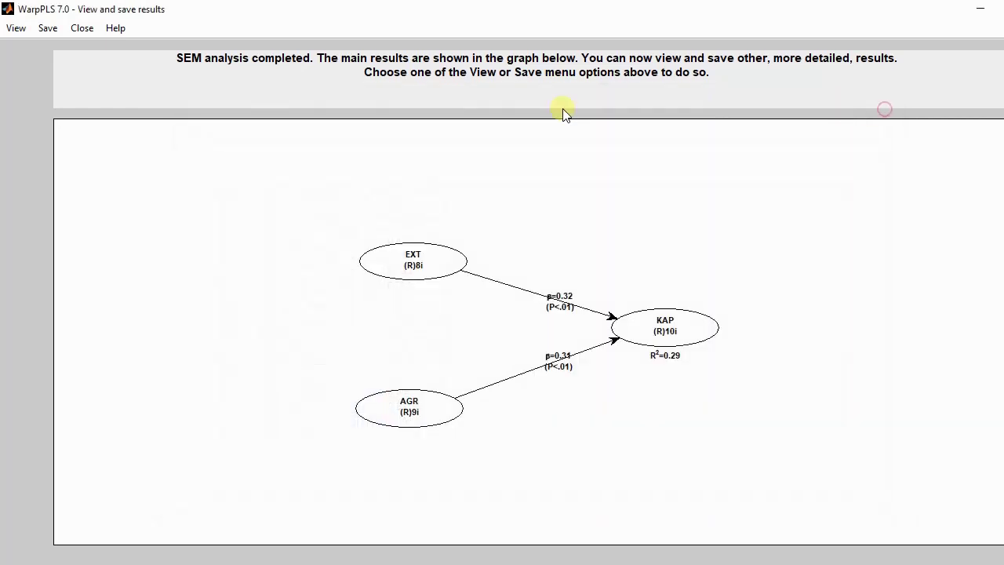
View the indicator weights with their P values, VIF, WLS and ES from EXT6R to KAP10, widening the EXT column slightly.
click(17, 28)
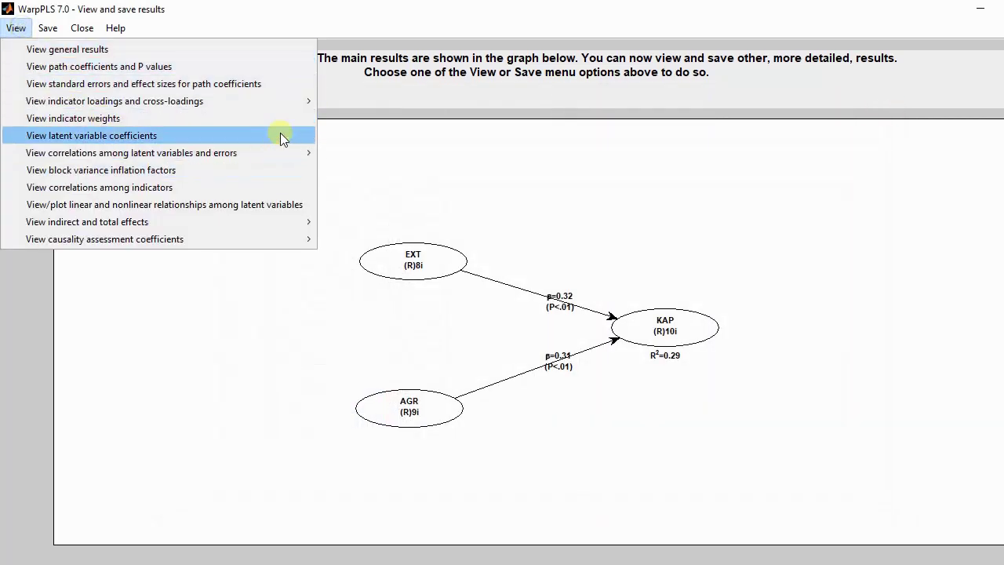
mouse_move(291, 100)
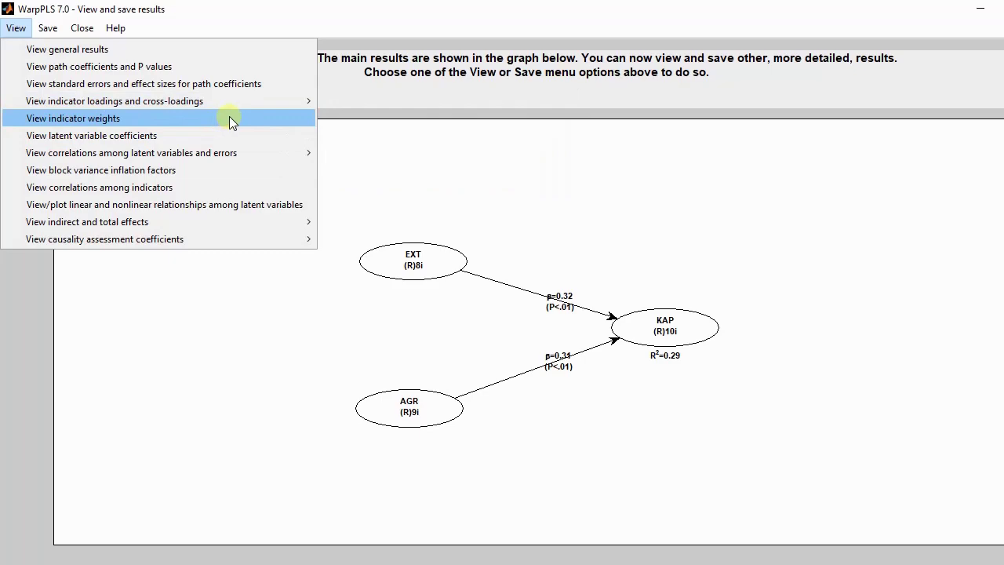
click(229, 118)
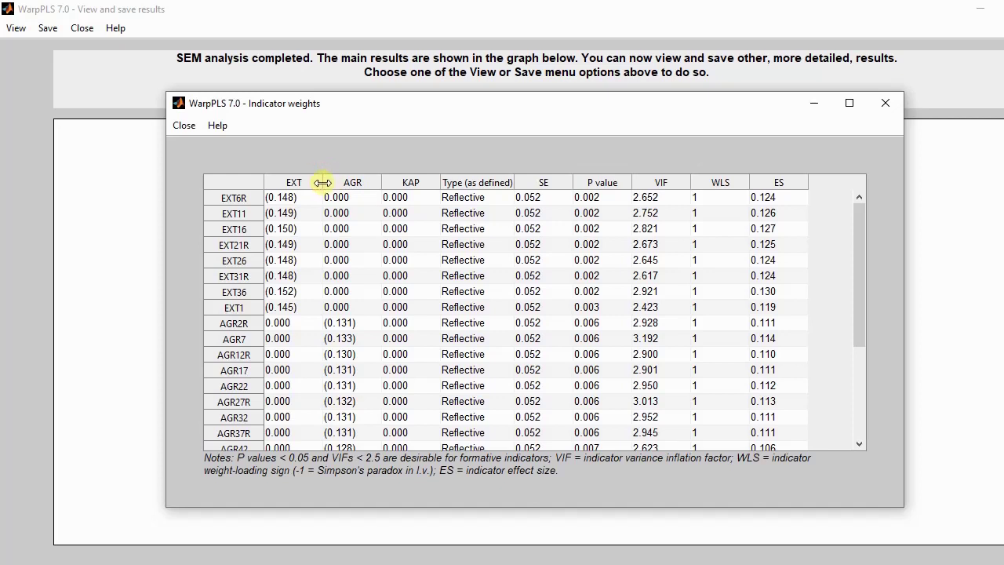
drag(322, 182, 333, 182)
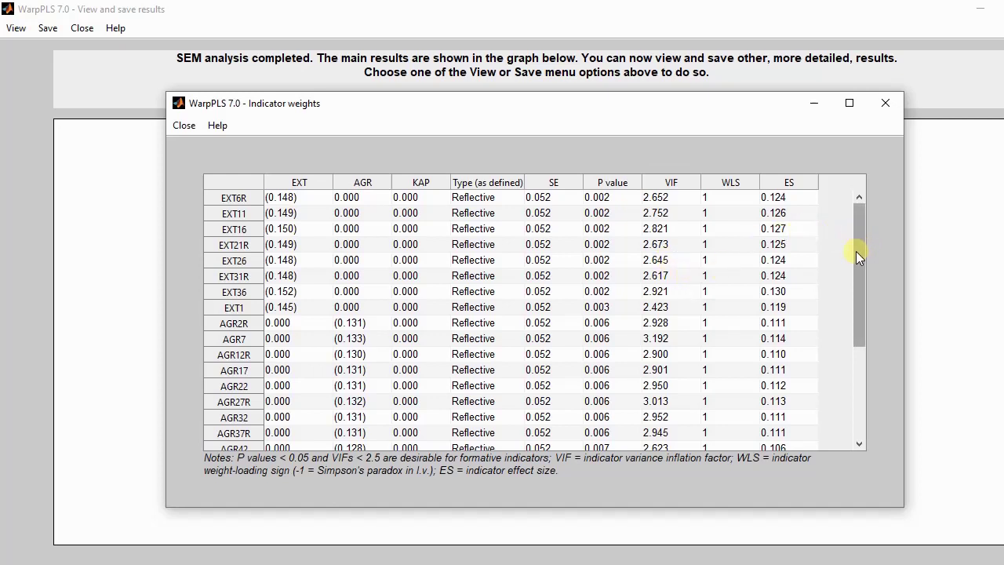
drag(856, 251, 861, 368)
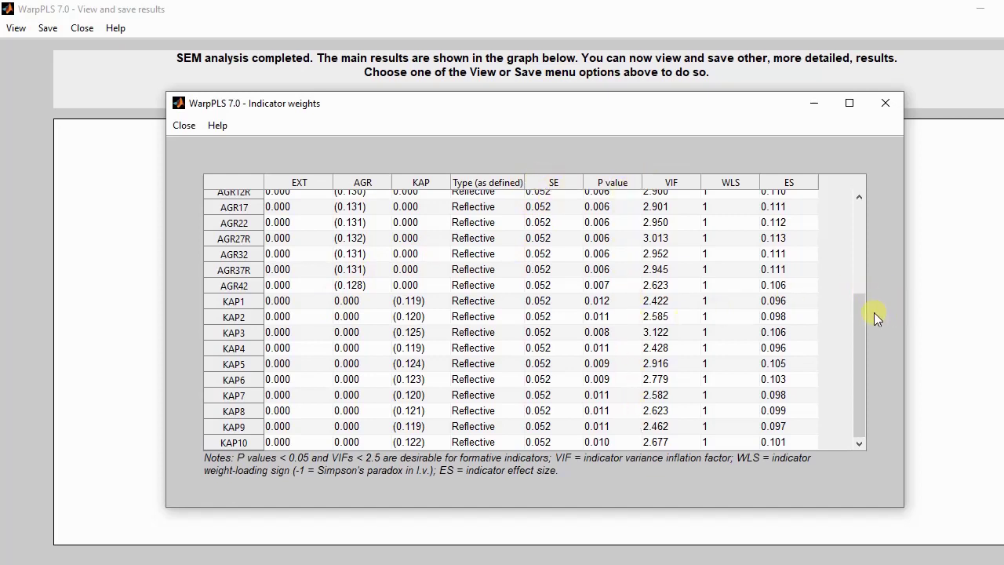
drag(858, 382, 861, 247)
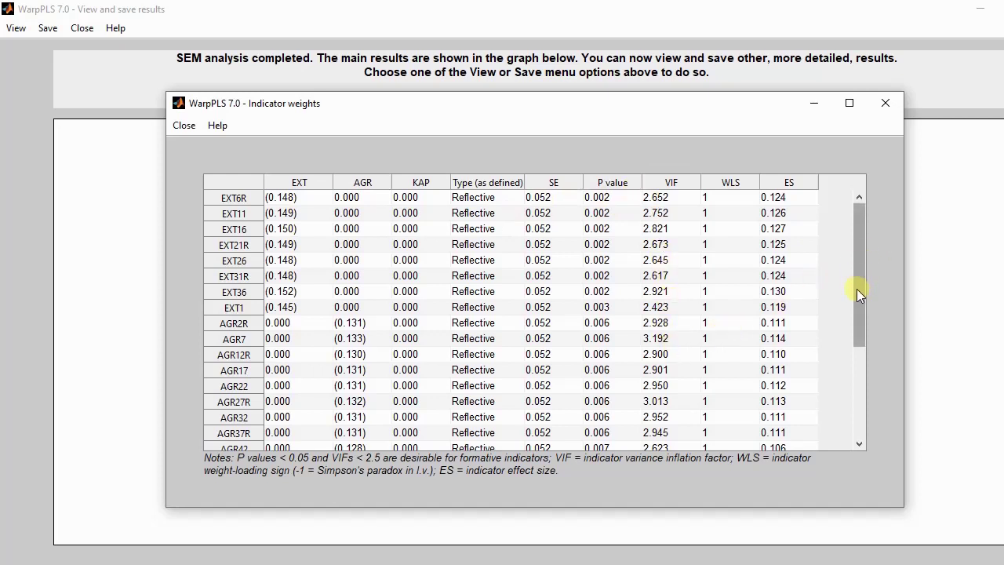
View the remaining indicator weights down to KAP10.
drag(857, 288, 863, 416)
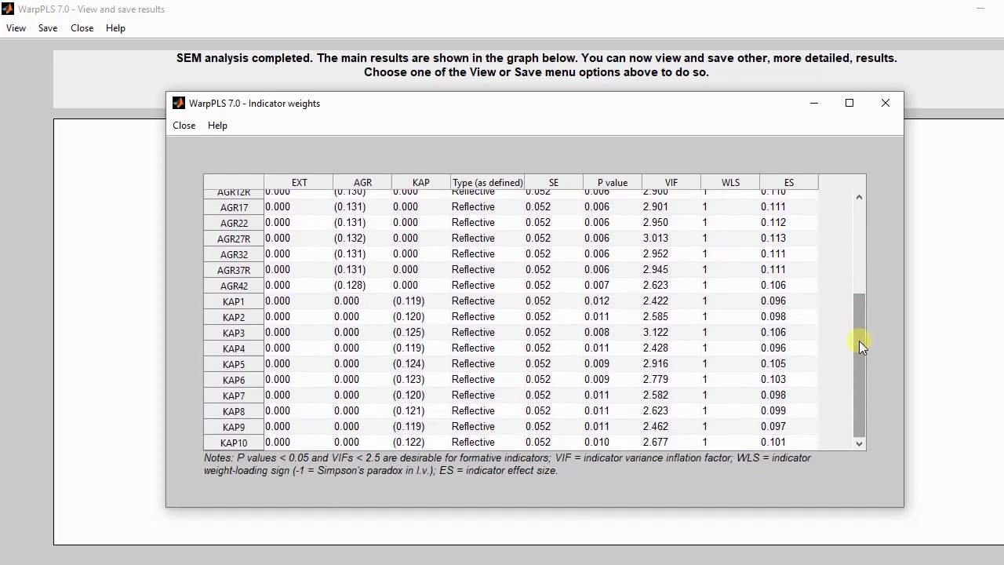
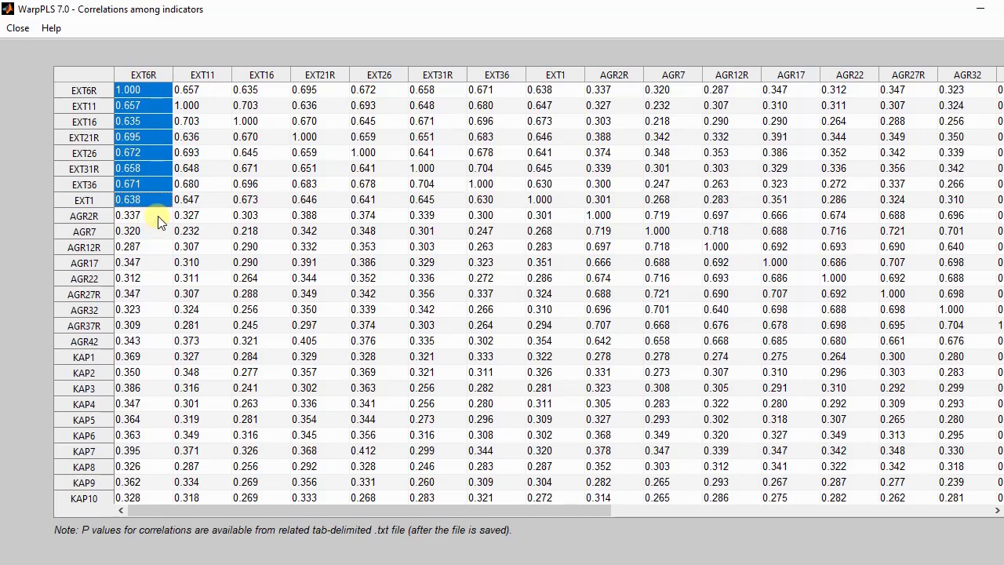
Compare the correlations of EXT6R with the AGR indicators and with the EXT indicators, and close the correlation table.
drag(159, 222, 174, 343)
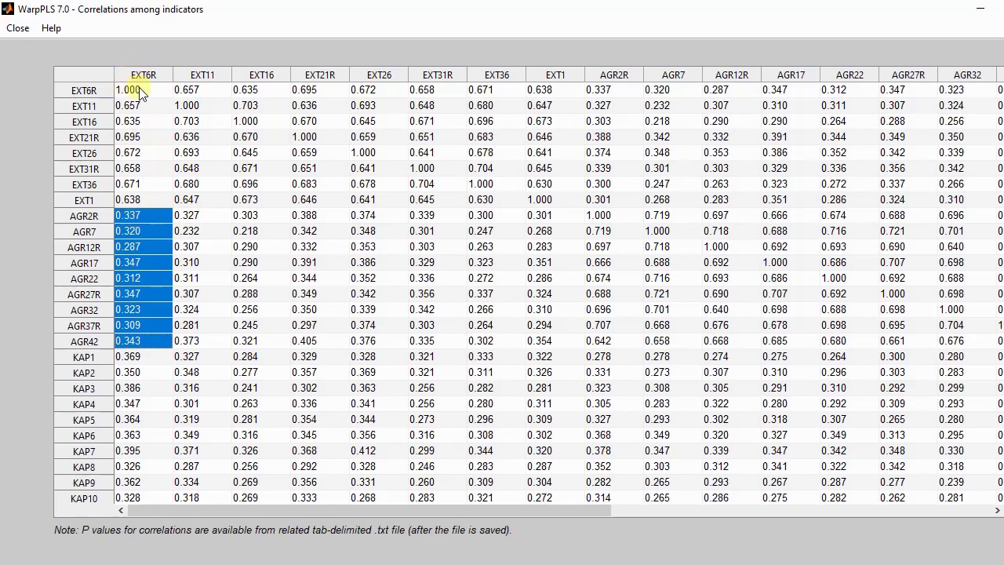
drag(148, 91, 157, 201)
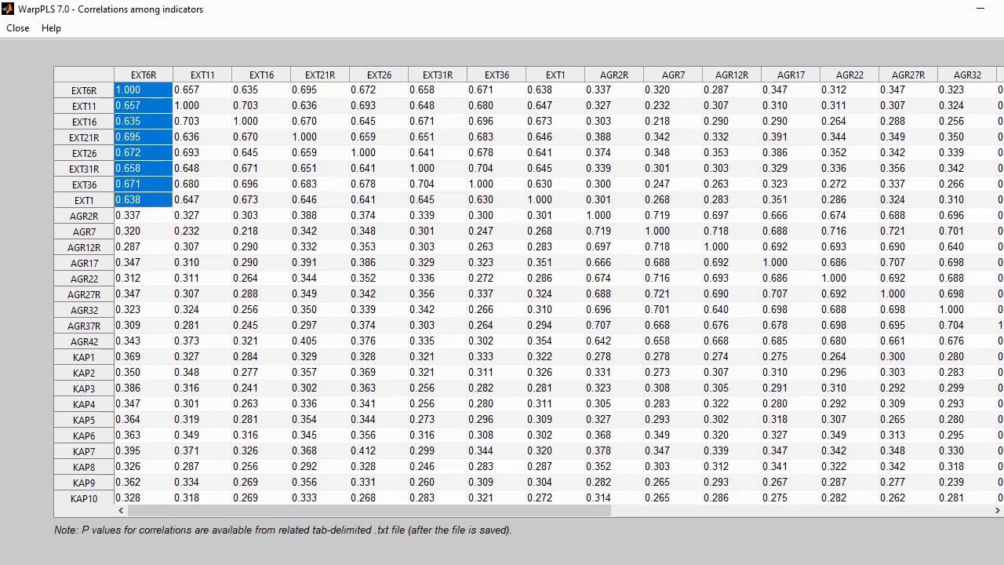
click(1003, 8)
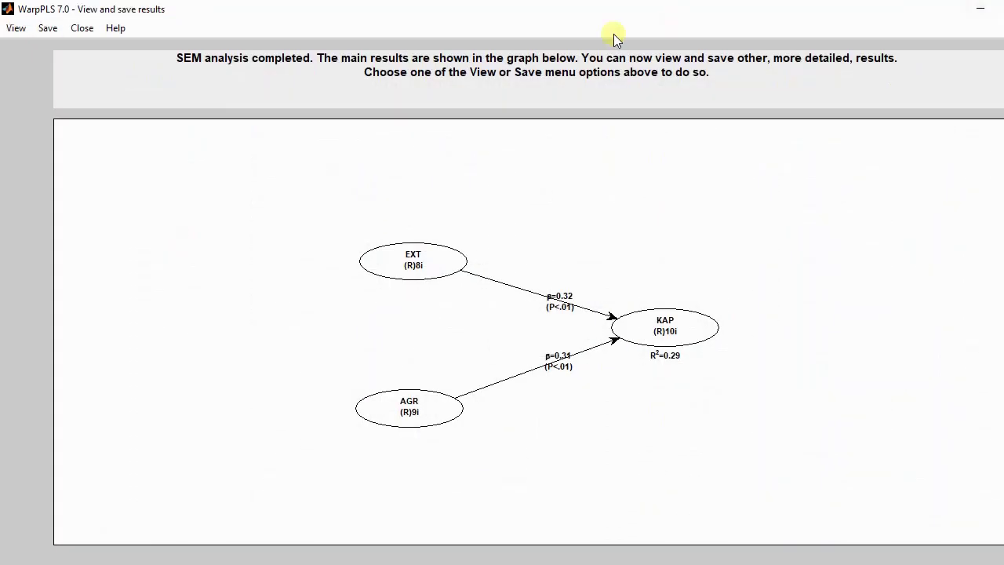
View the plot of the warped relationship between EXT and KAP among the latent variables.
click(14, 30)
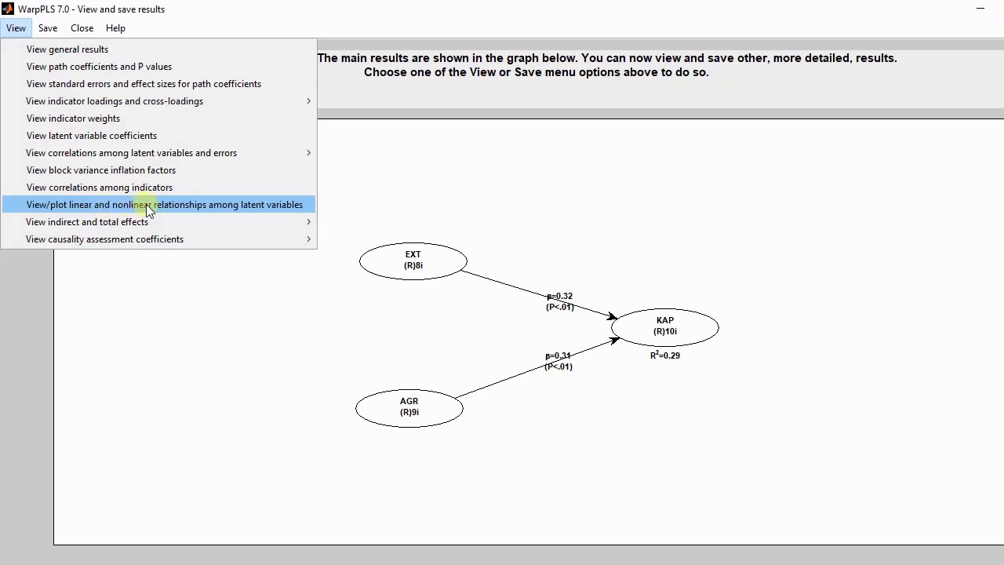
click(179, 204)
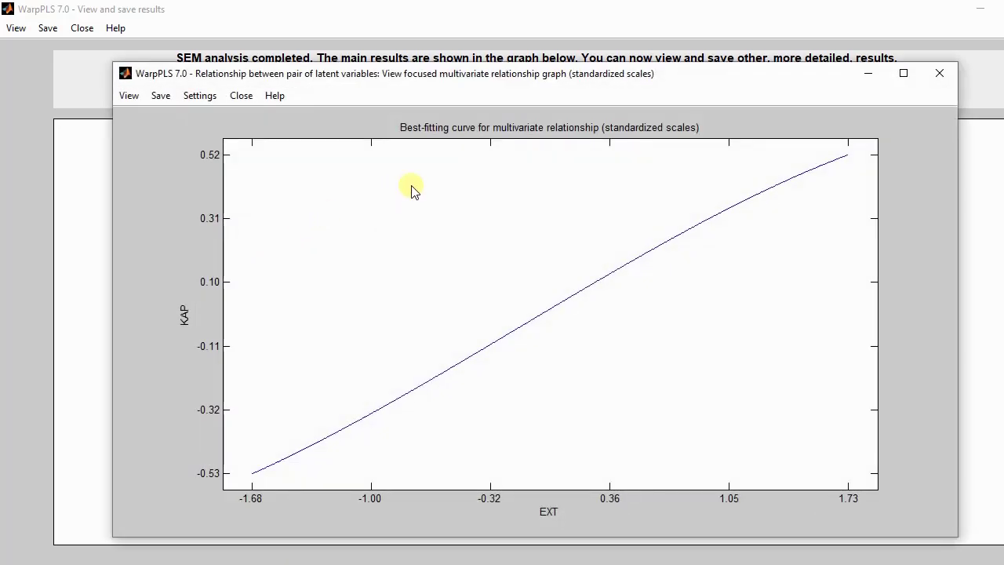
click(310, 430)
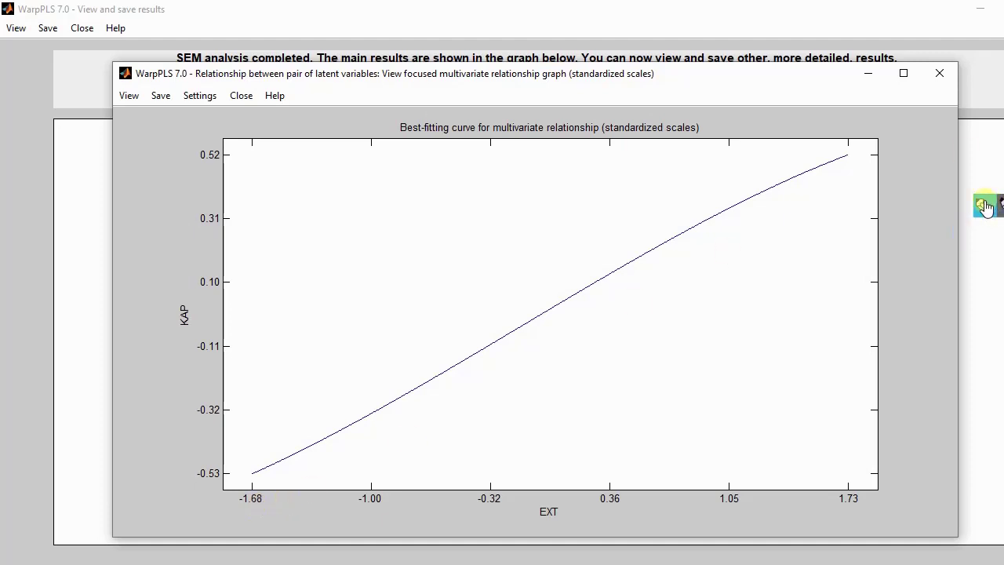
Mark the EXT–KAP graph with pen lines along the EXT axis and six verticals down from the curve, and clear the annotations.
click(984, 202)
mouse_move(295, 478)
mouse_down()
mouse_move(248, 493)
mouse_move(409, 478)
mouse_up()
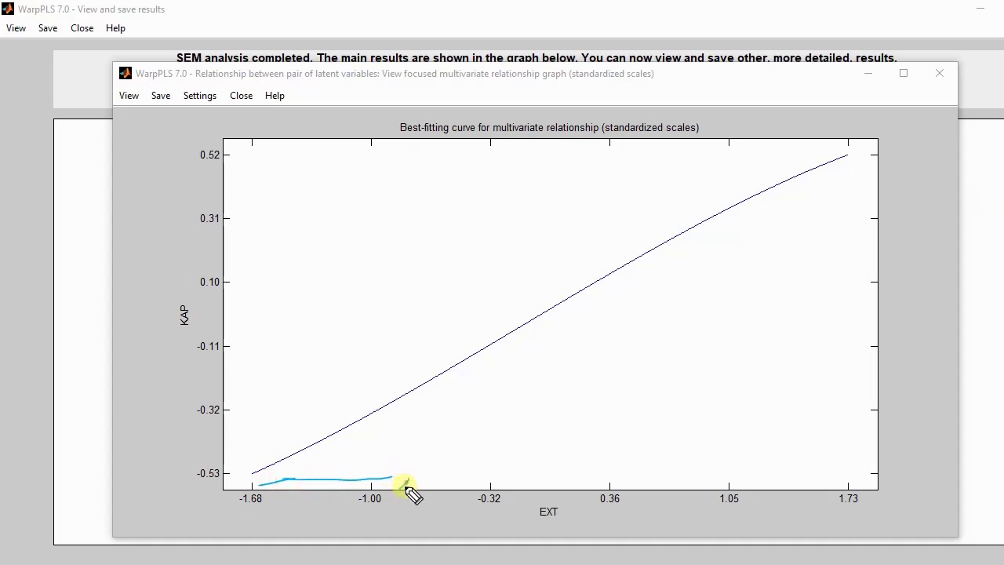
drag(496, 480, 587, 476)
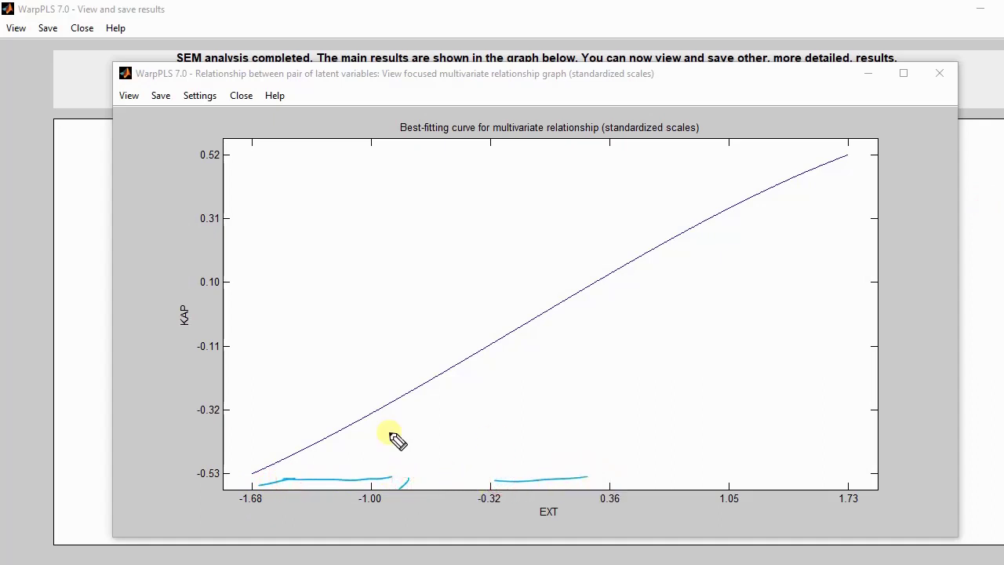
drag(335, 432, 343, 480)
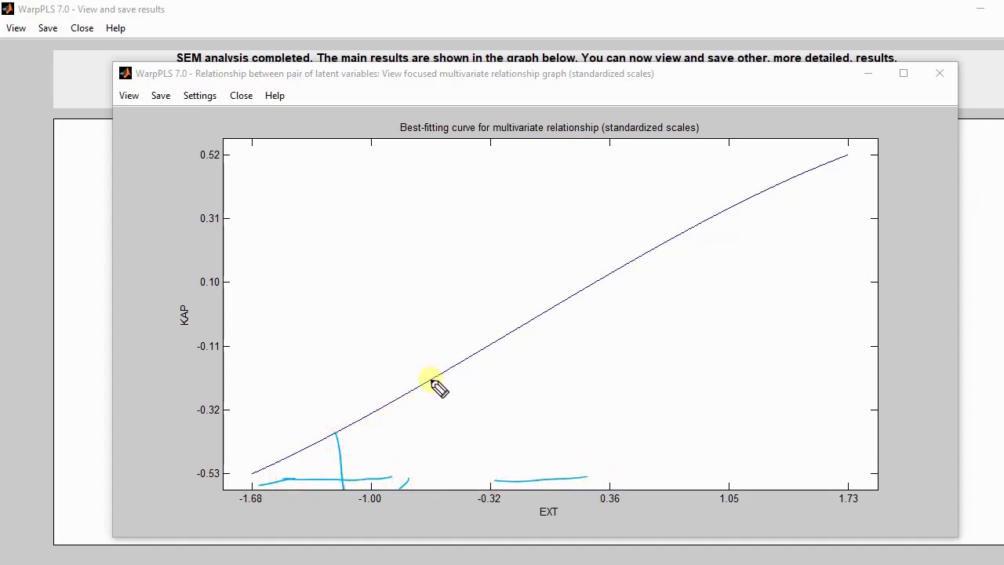
drag(431, 382, 443, 479)
drag(545, 352, 552, 476)
drag(541, 312, 544, 352)
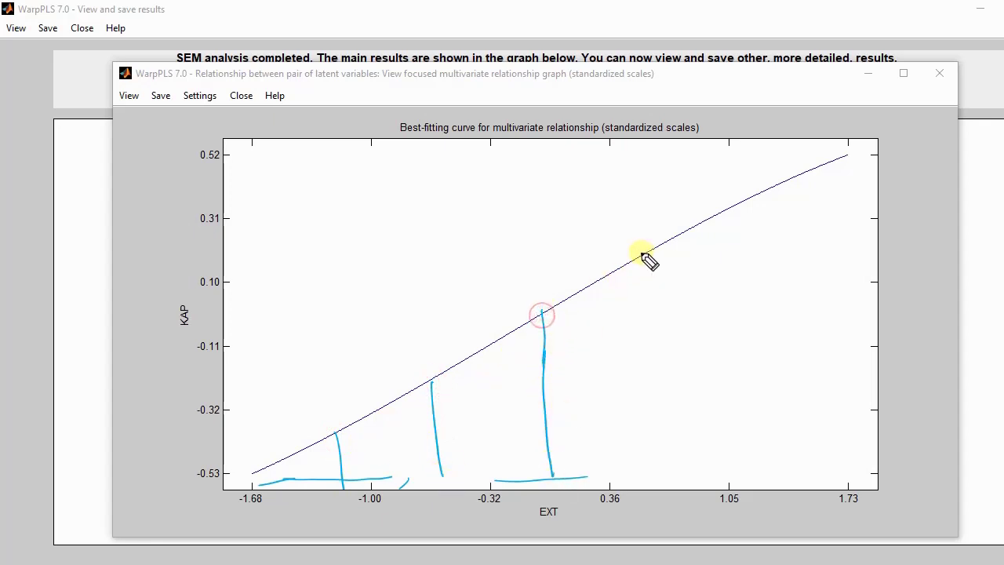
drag(643, 251, 684, 486)
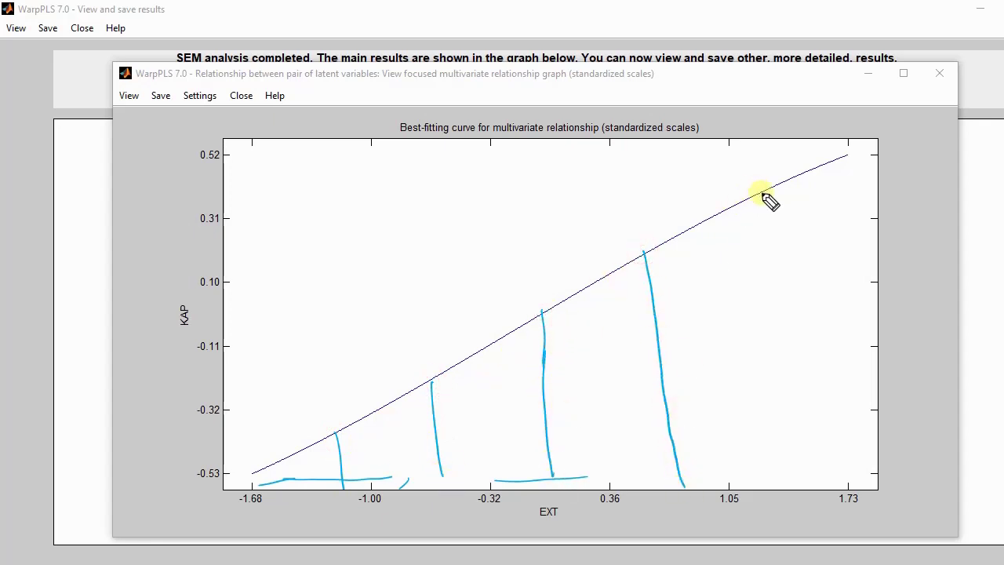
drag(757, 193, 772, 475)
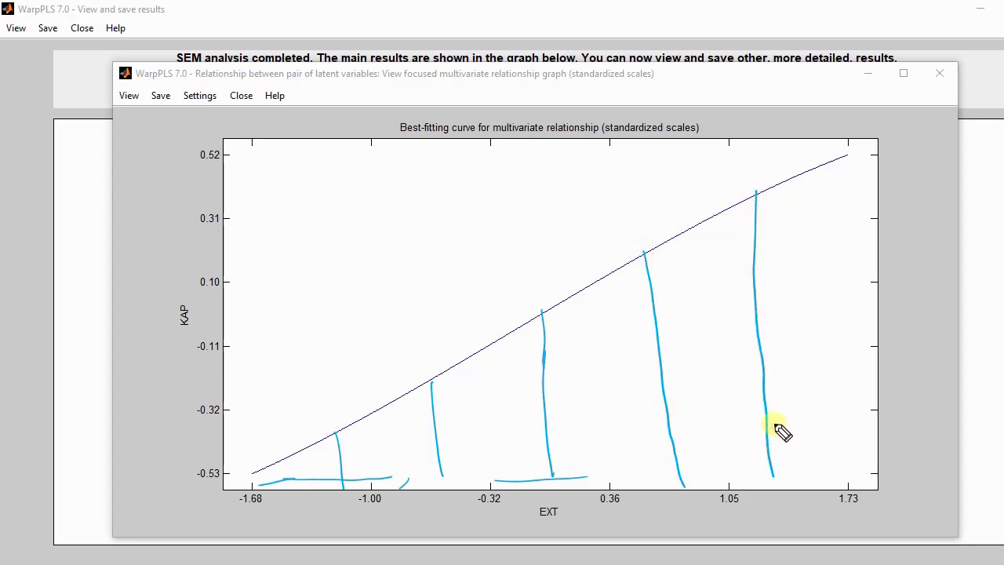
mouse_move(819, 162)
mouse_down()
mouse_move(816, 311)
mouse_move(833, 474)
mouse_up()
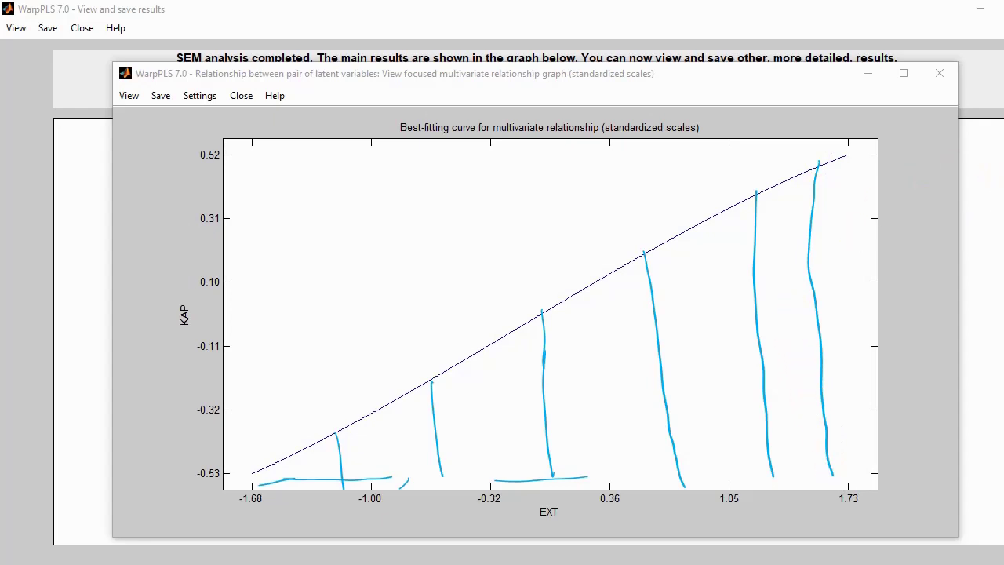
key(Escape)
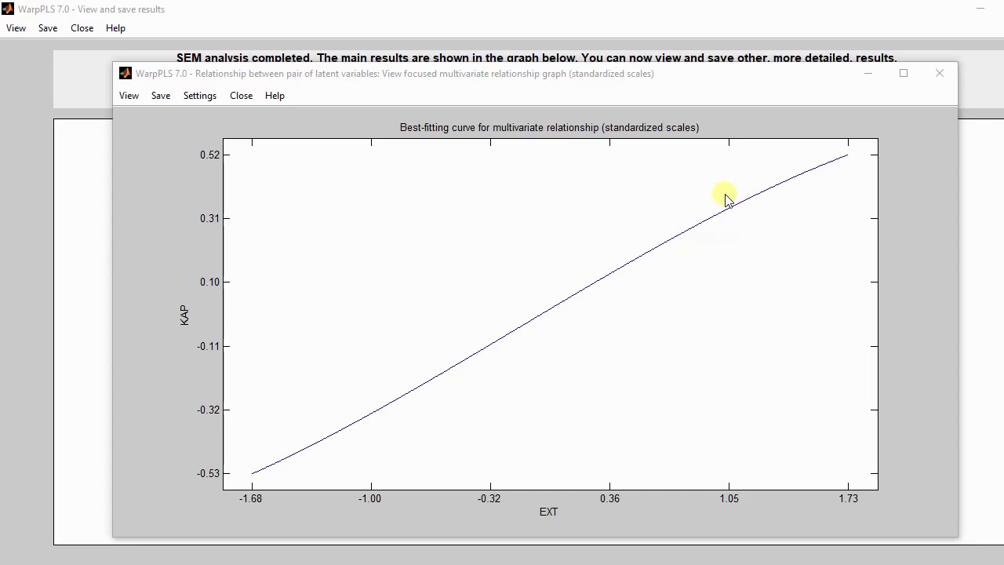
Look over the graph view options with segments, data points, legends and labels, and close the EXT–KAP graph.
click(125, 96)
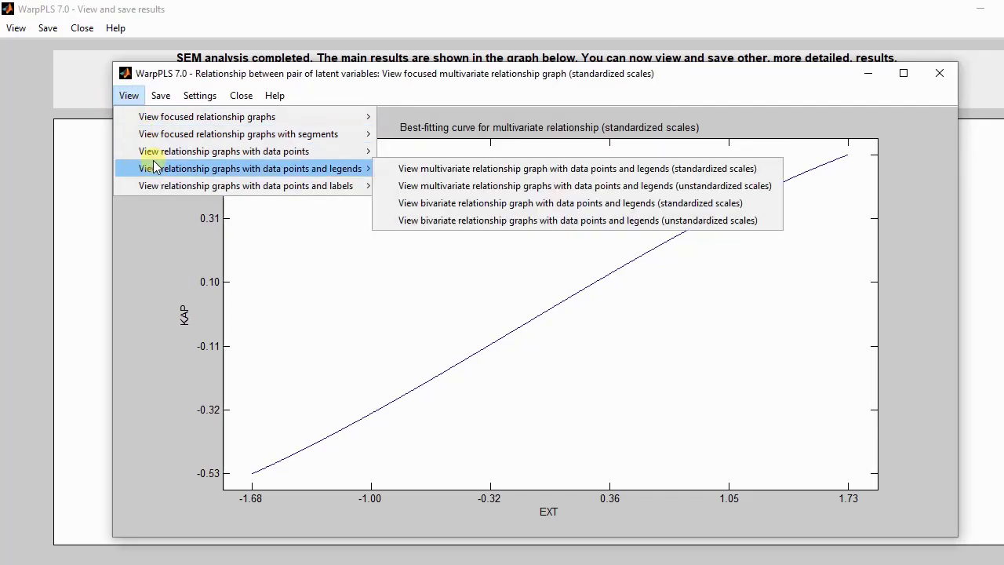
mouse_move(153, 157)
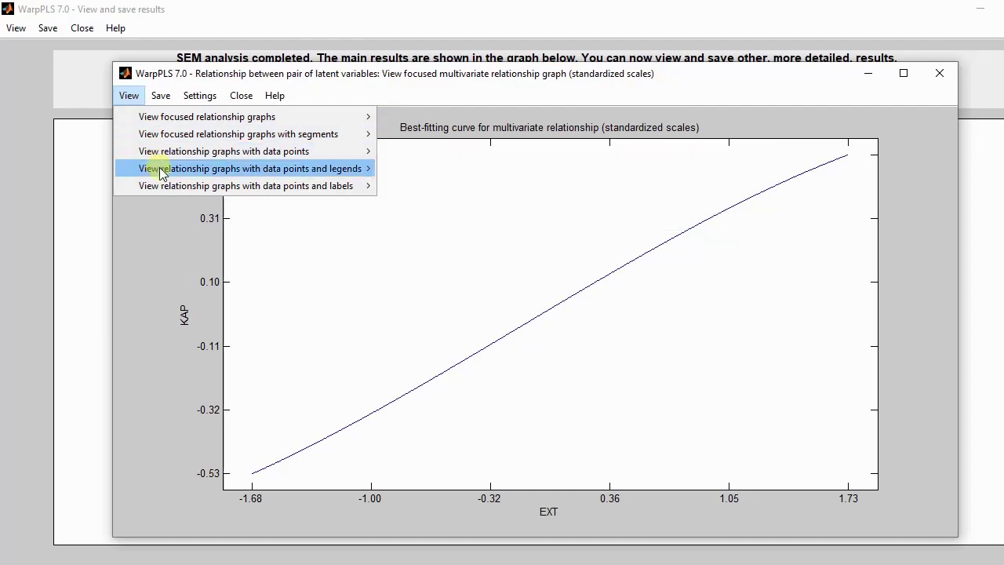
mouse_move(169, 186)
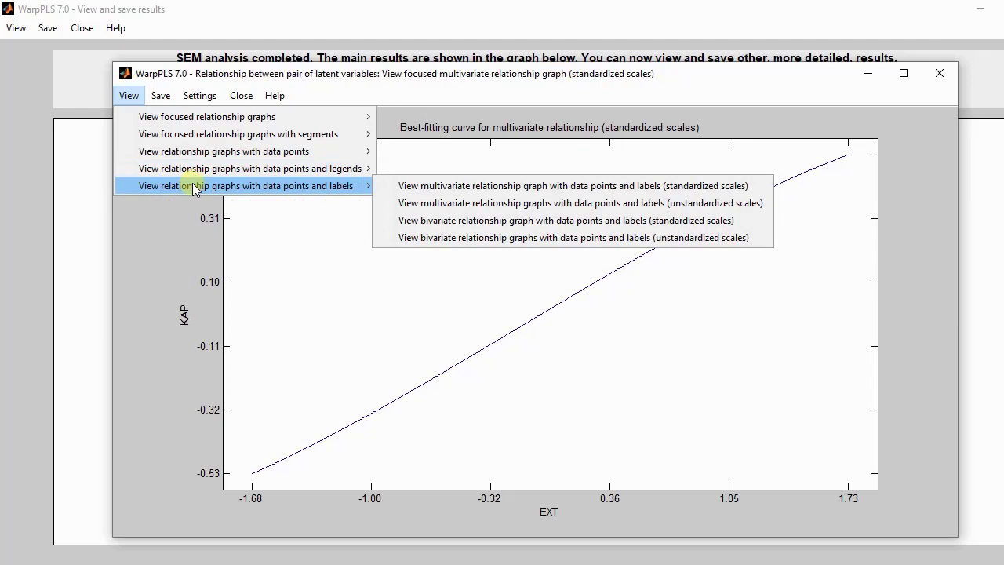
mouse_move(192, 173)
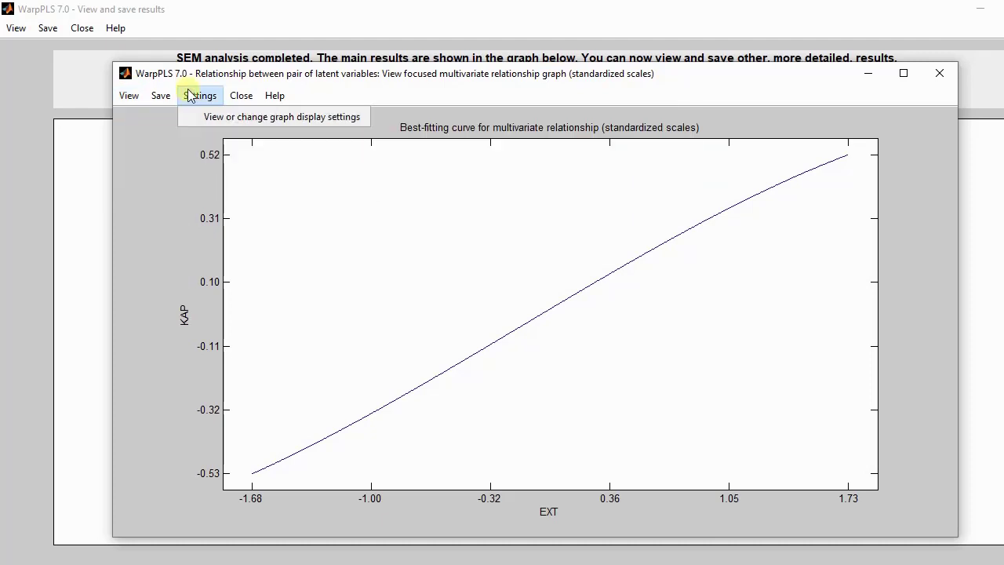
mouse_move(200, 100)
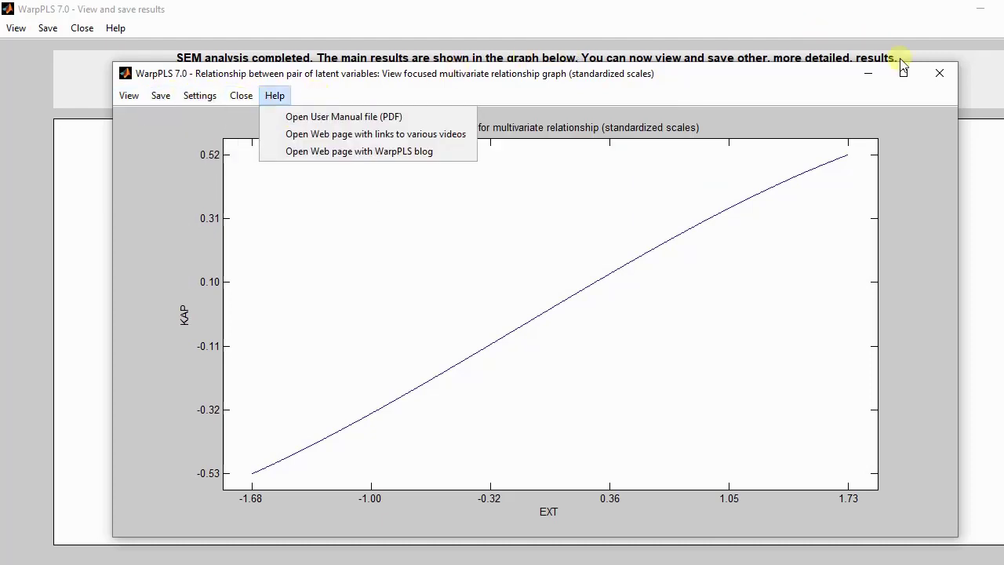
click(940, 73)
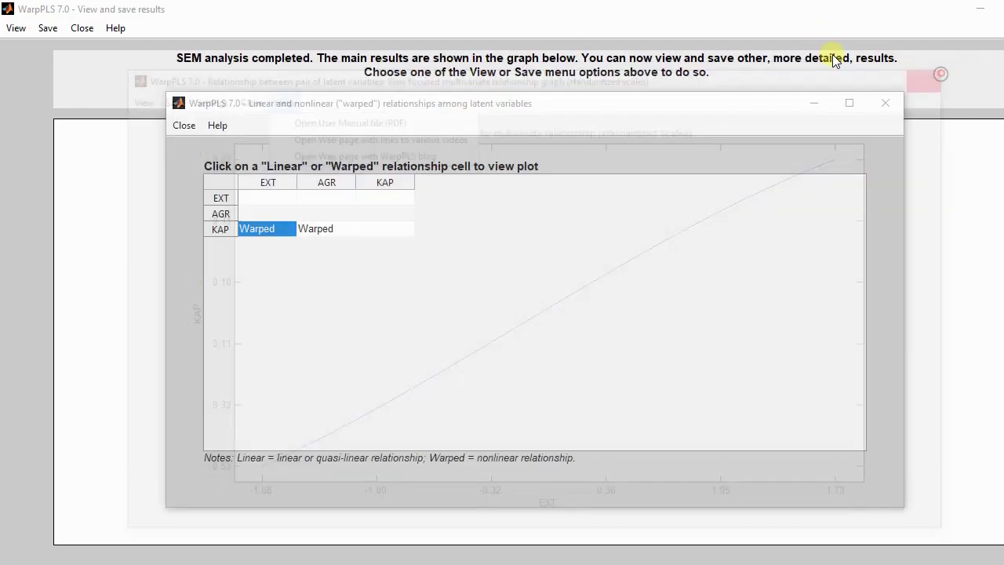
View the plot of the warped relationship between AGR and KAP, and close the graph and the relationship table.
click(314, 229)
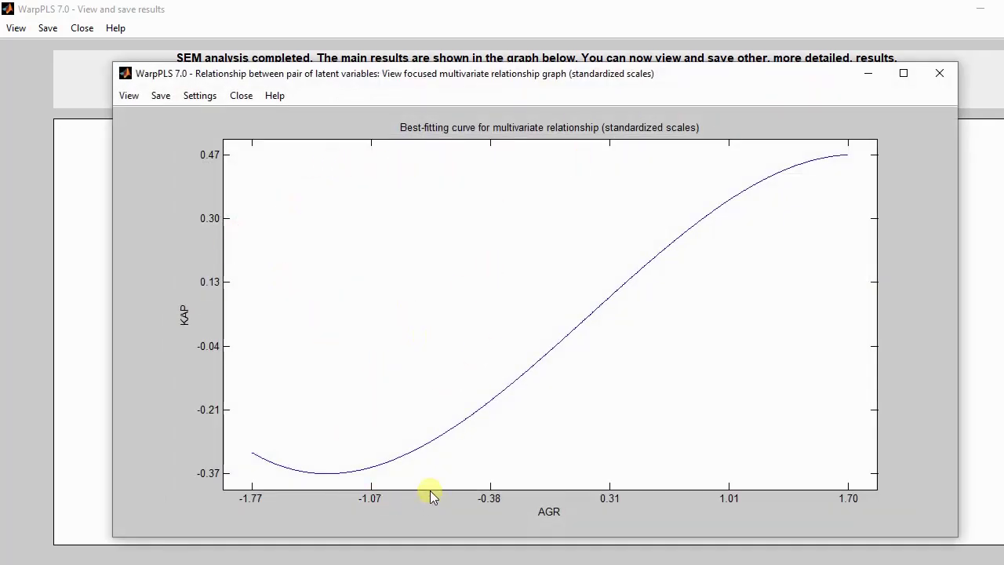
click(940, 76)
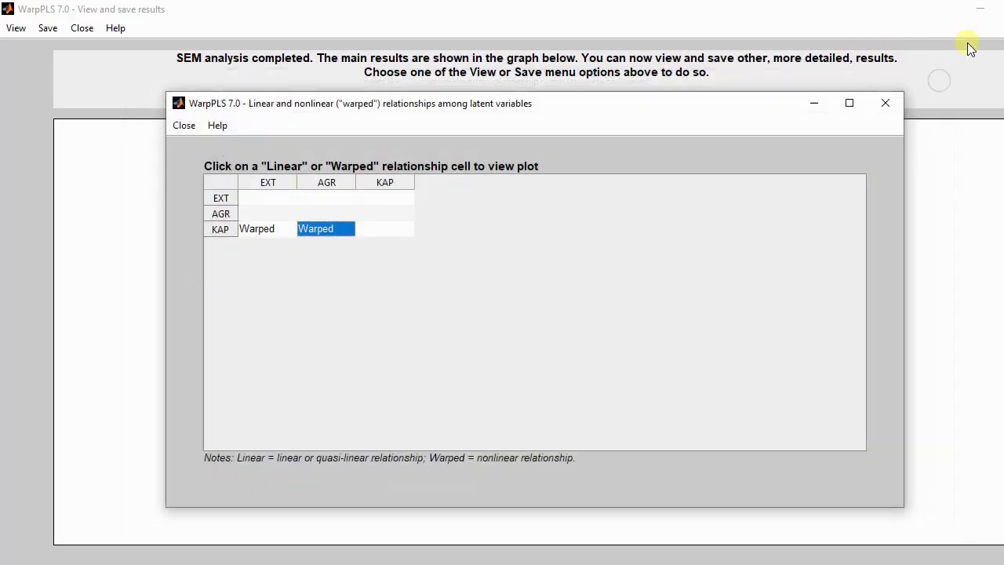
click(886, 104)
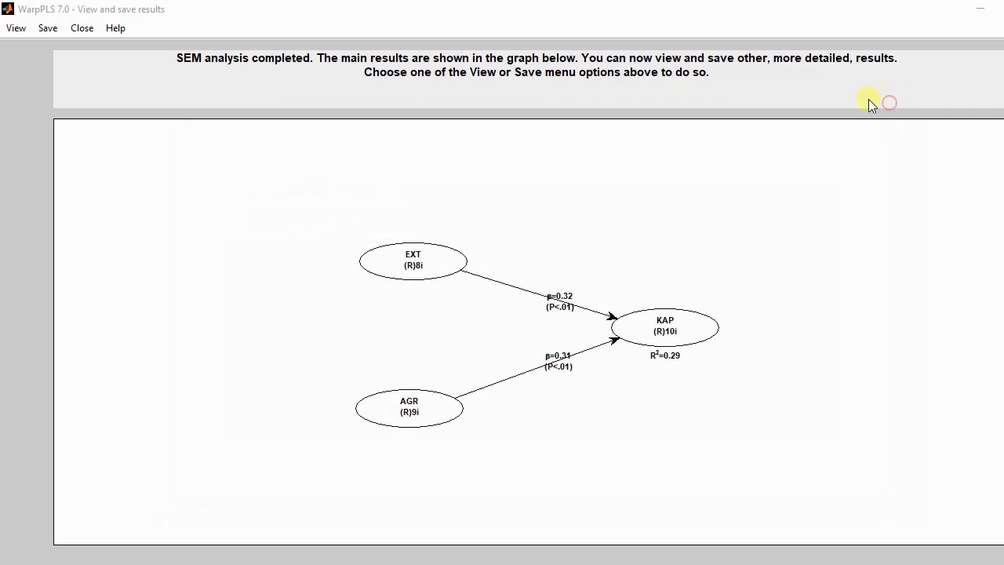
View the indirect and total effects in table view, examine the total effects and number of paths on KAP, and close the results.
click(16, 27)
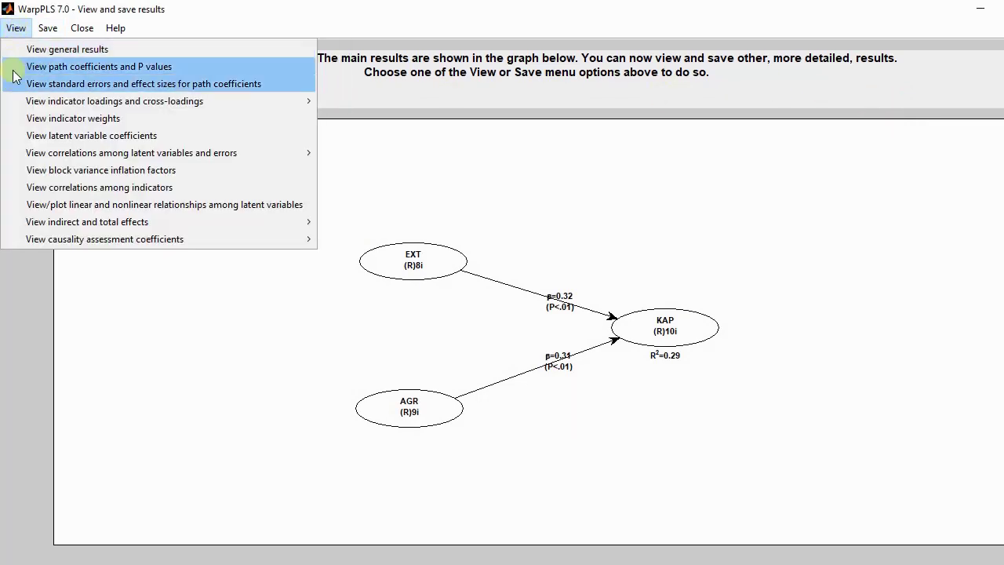
mouse_move(79, 221)
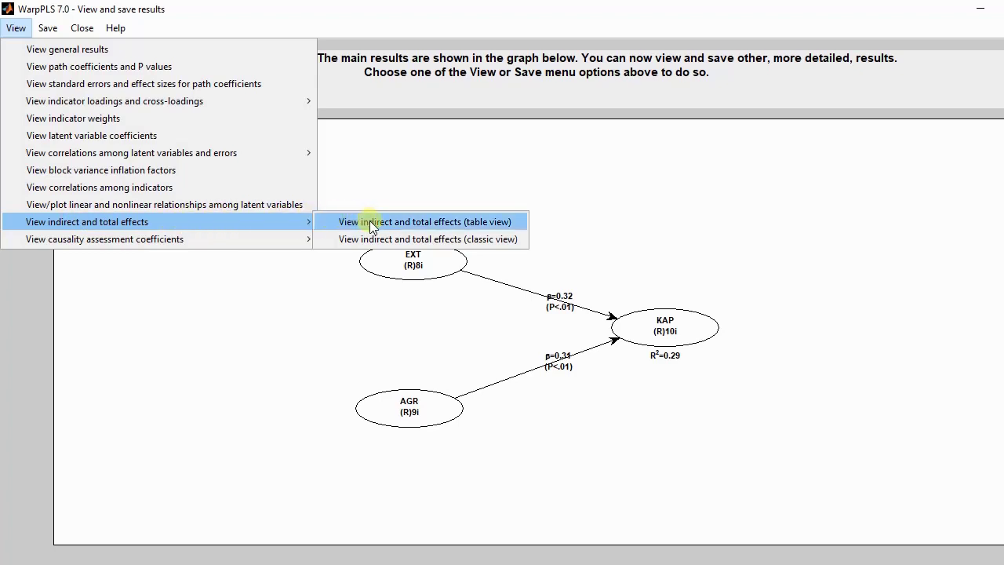
click(413, 223)
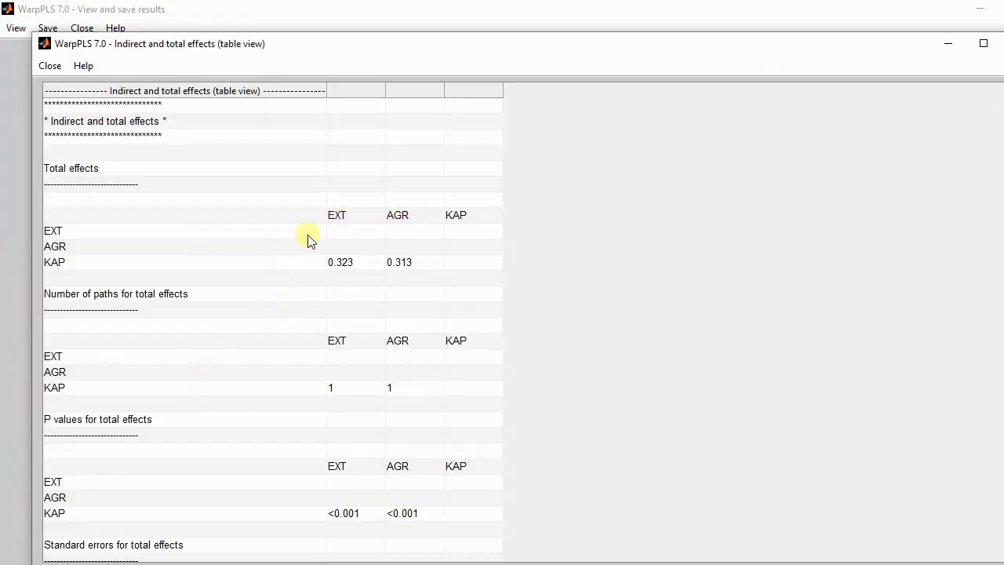
drag(328, 248, 389, 267)
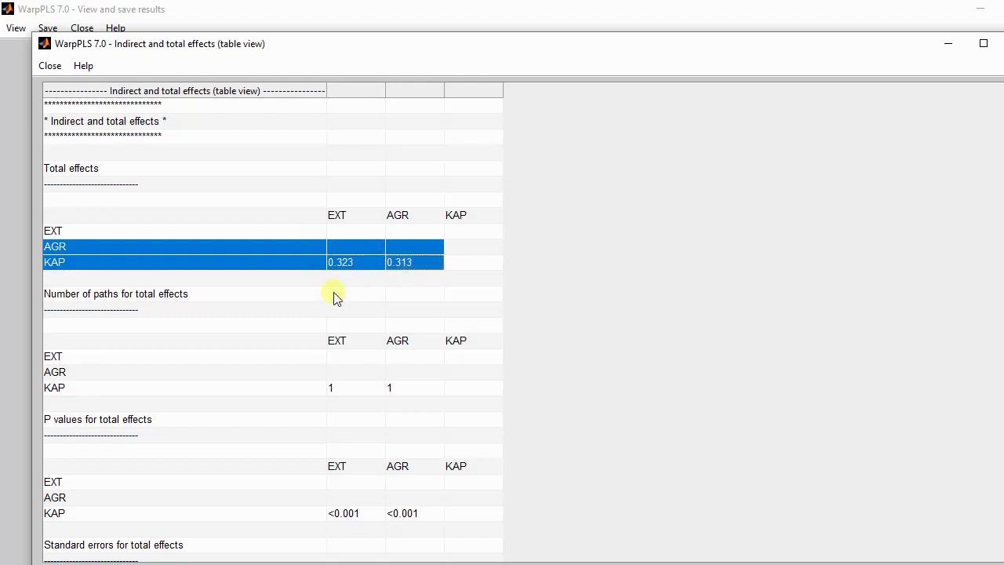
click(355, 217)
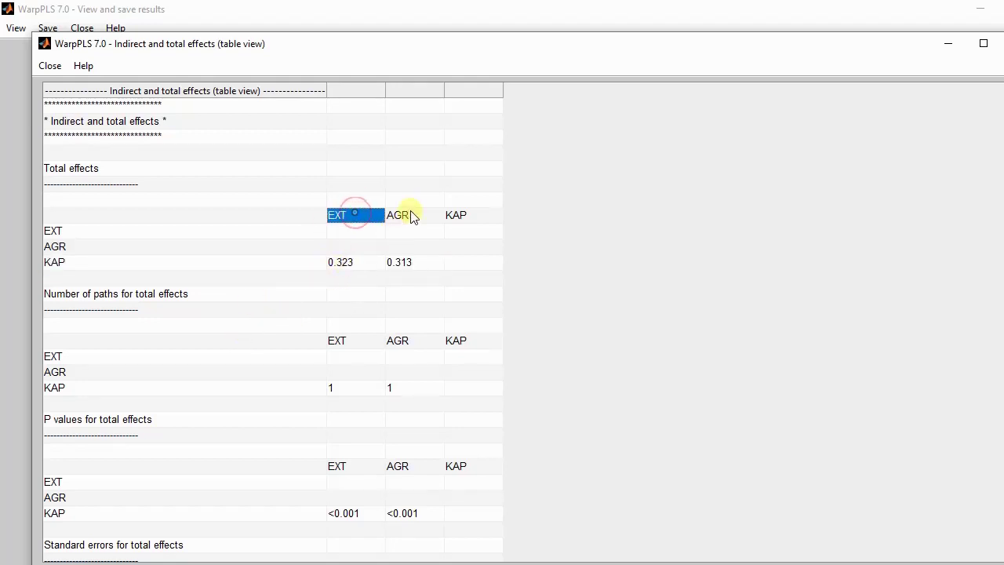
drag(236, 371, 289, 229)
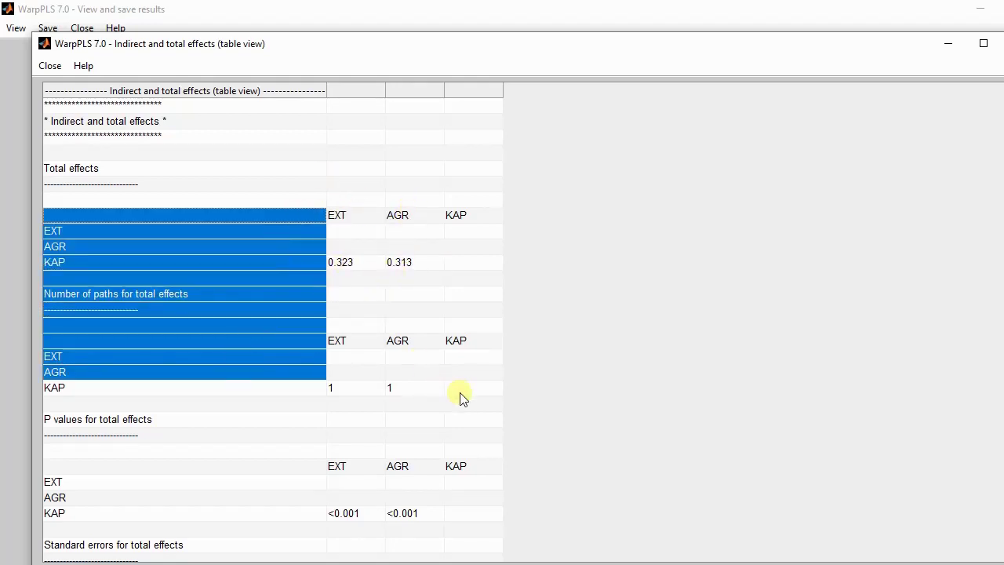
drag(463, 357, 494, 199)
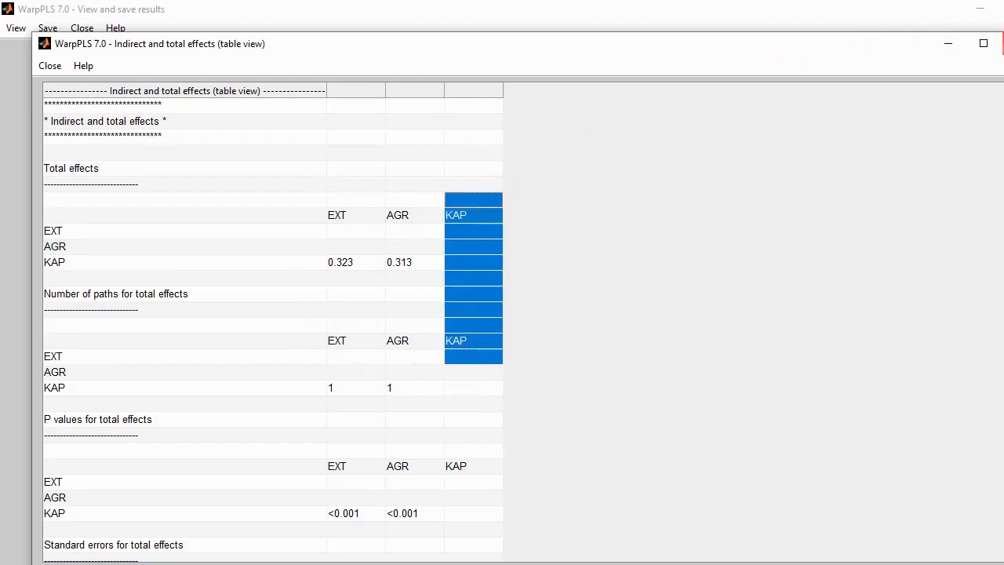
click(1001, 44)
View the path-correlation signs among the causality assessment coefficients.
click(16, 30)
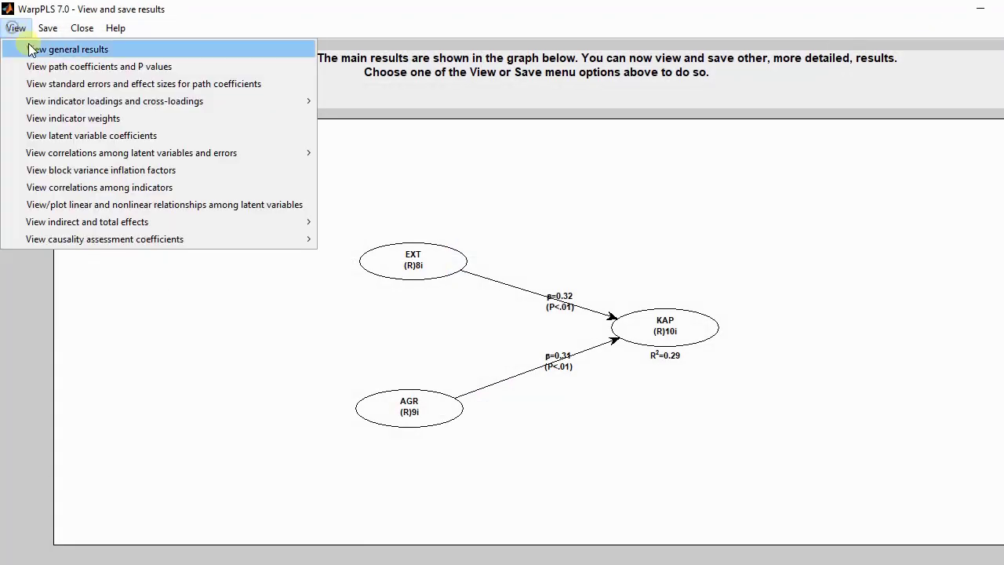
mouse_move(161, 240)
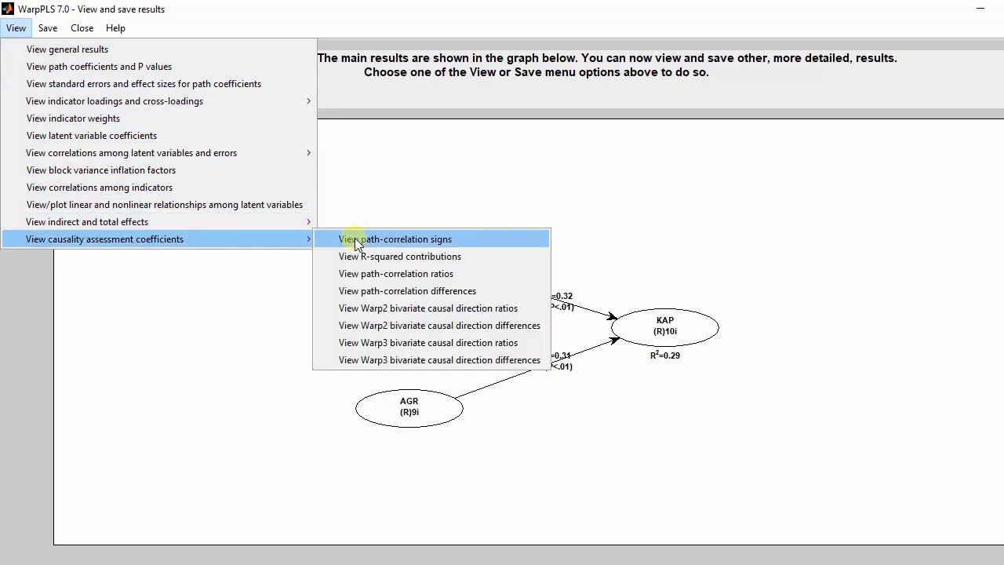
click(357, 239)
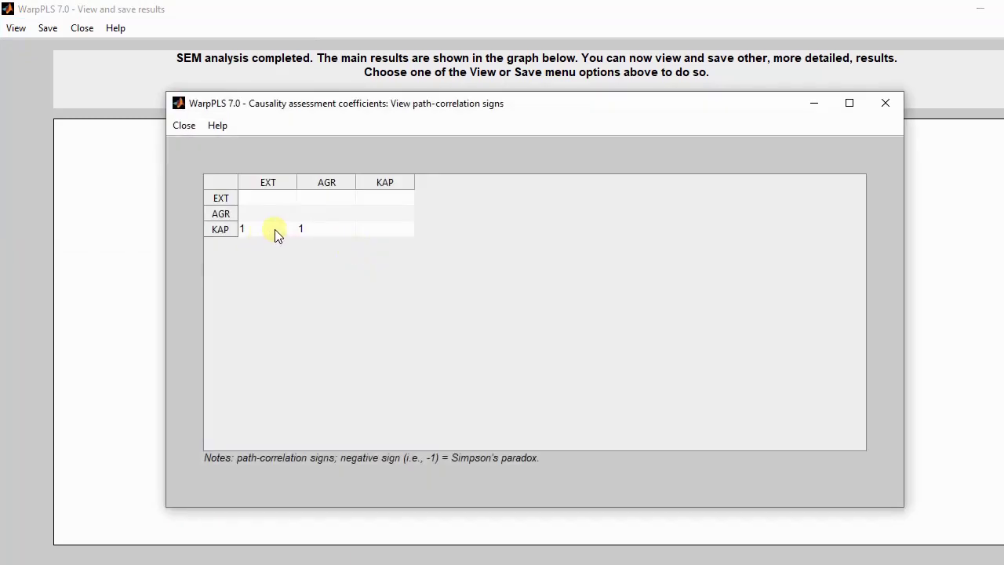
Close the path-correlation signs and view the R-squared contributions among the causality assessment coefficients.
click(885, 104)
click(16, 28)
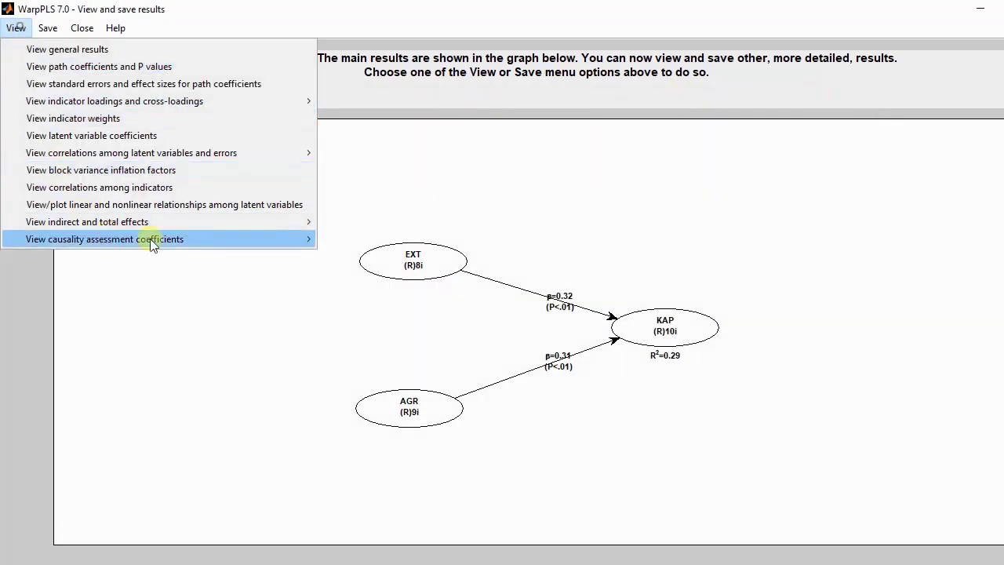
mouse_move(309, 242)
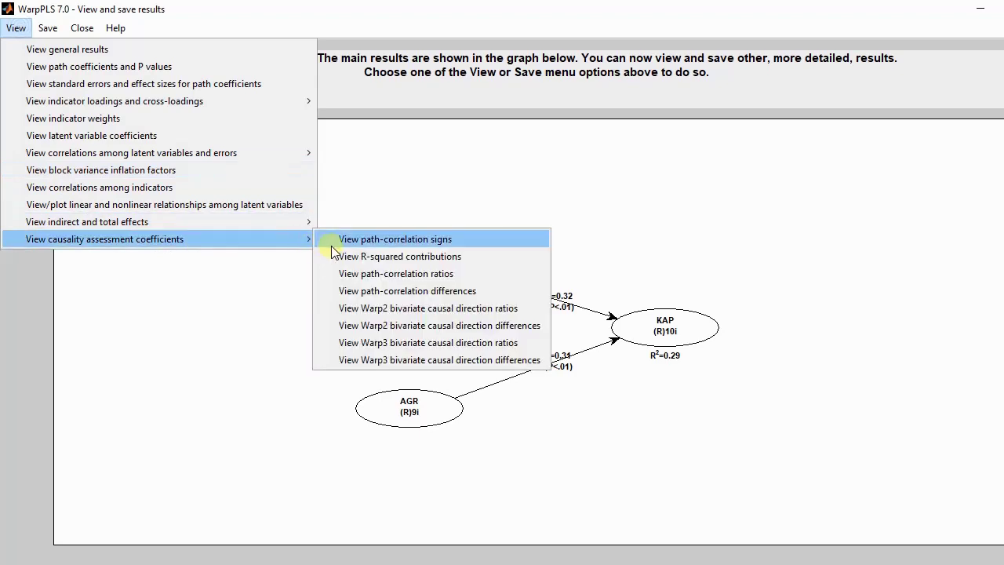
click(364, 259)
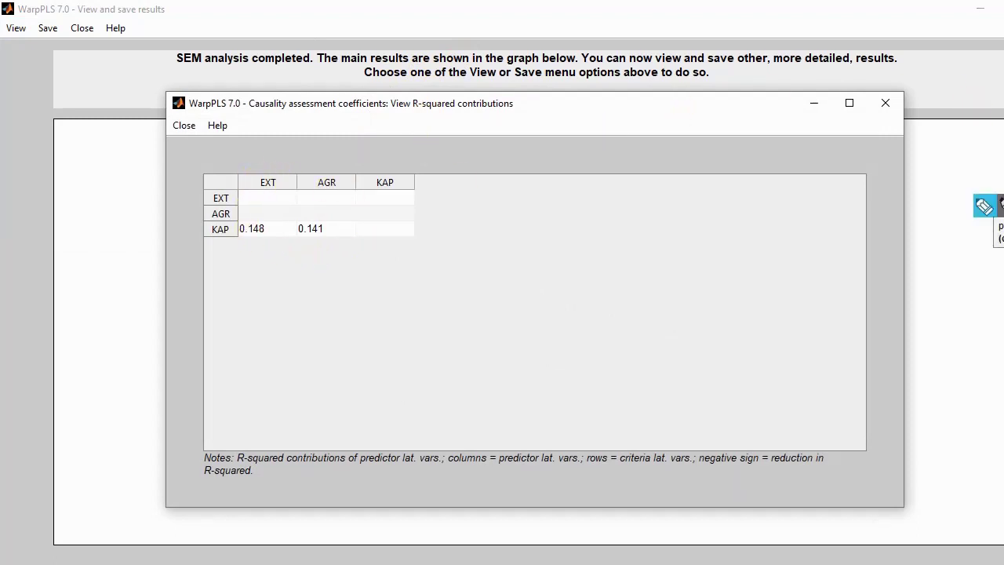
Write "R² – 0.29" beside the R-squared contributions, mark the EXT and AGR values on KAP with circles, arrows and underlines, and close the table.
click(985, 205)
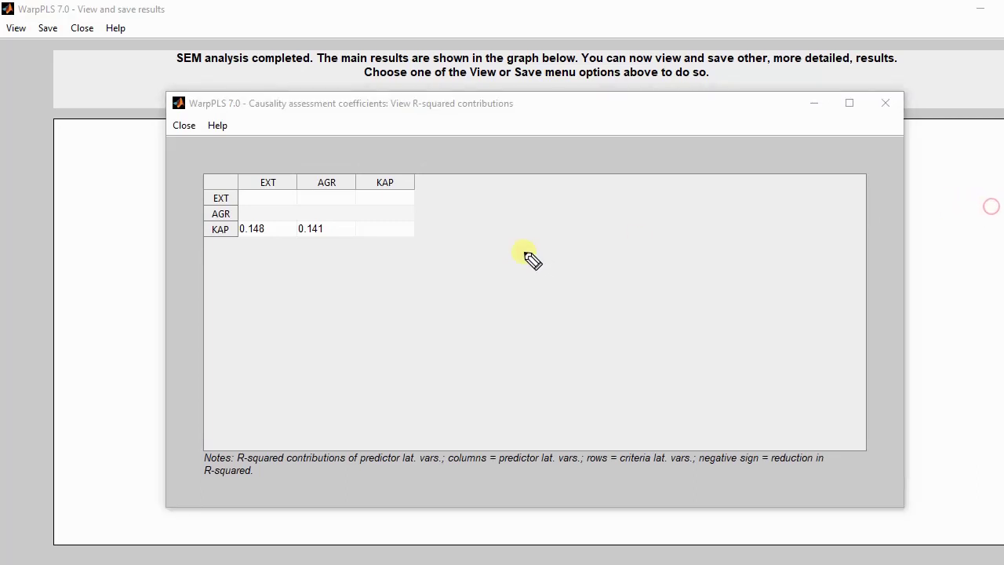
mouse_move(503, 263)
mouse_down()
mouse_move(512, 289)
mouse_move(520, 253)
mouse_move(539, 237)
mouse_move(541, 266)
mouse_move(643, 220)
mouse_move(672, 230)
mouse_move(667, 224)
mouse_up()
mouse_move(251, 213)
mouse_down()
mouse_move(240, 231)
mouse_move(255, 212)
mouse_up()
mouse_move(281, 174)
mouse_down()
mouse_move(273, 204)
mouse_move(285, 204)
mouse_up()
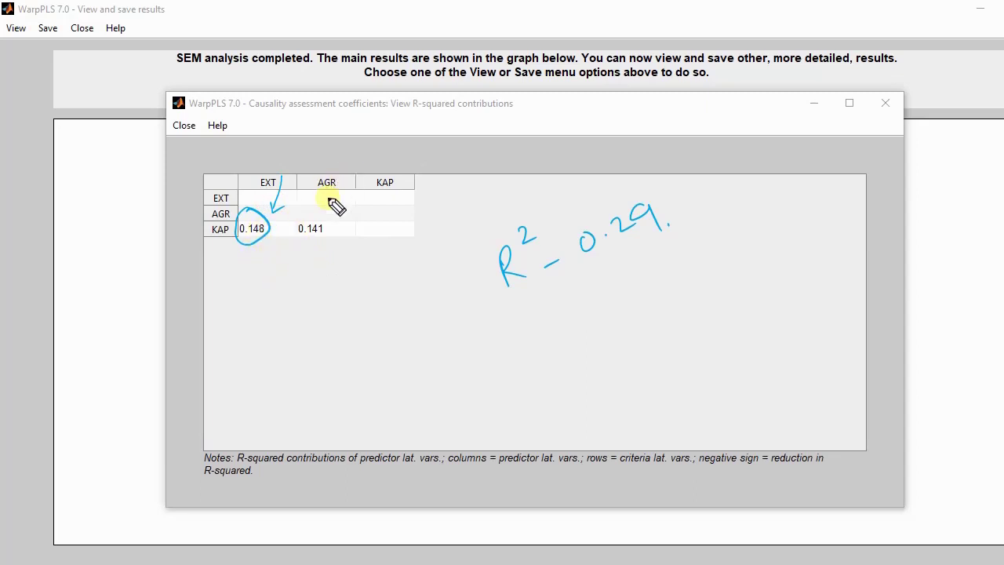
mouse_move(335, 187)
mouse_down()
mouse_move(332, 217)
mouse_move(324, 215)
mouse_up()
mouse_move(318, 210)
mouse_down()
mouse_move(313, 228)
mouse_move(335, 235)
mouse_move(325, 209)
mouse_up()
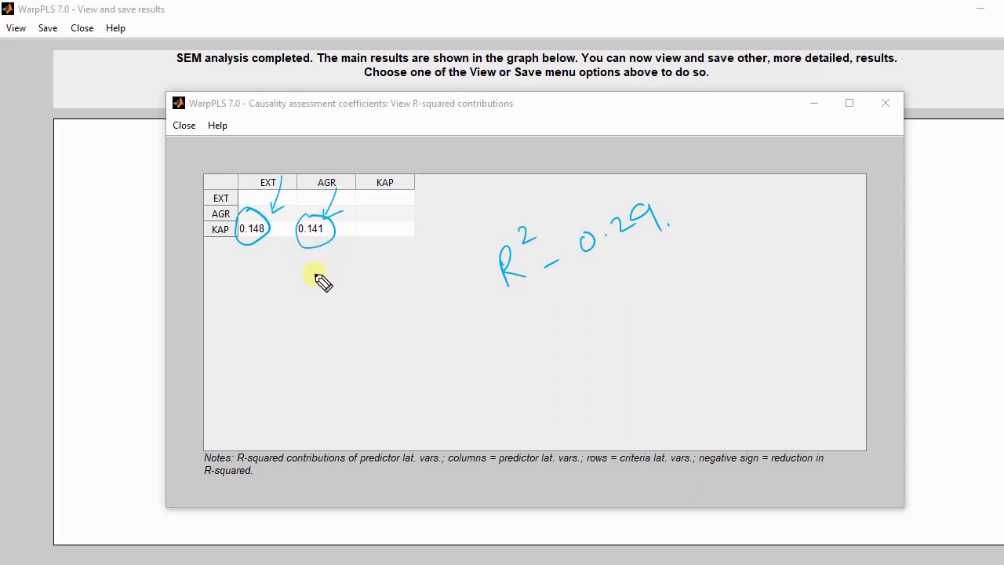
mouse_move(266, 240)
mouse_down()
mouse_move(235, 262)
mouse_move(243, 266)
mouse_up()
drag(343, 248, 311, 273)
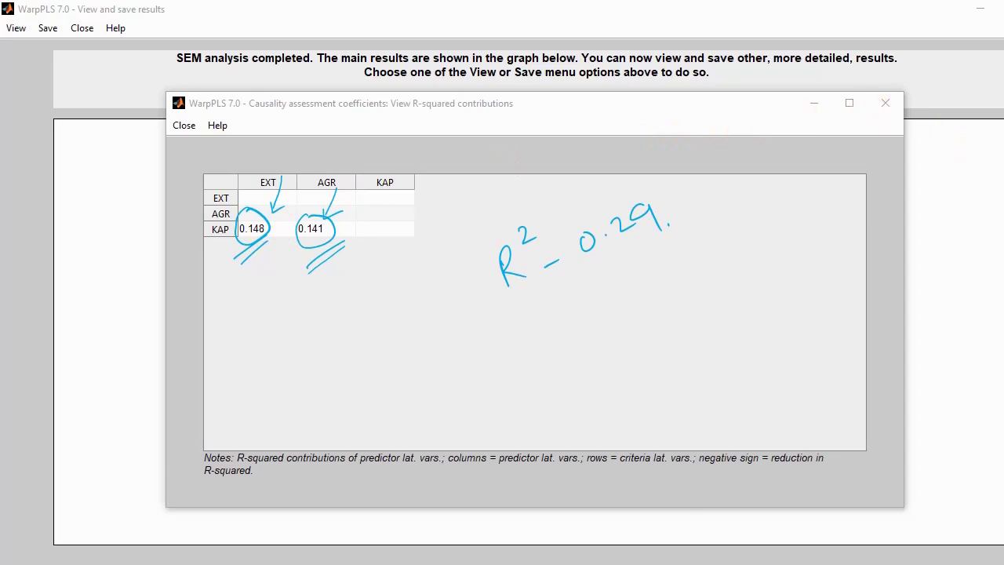
click(887, 105)
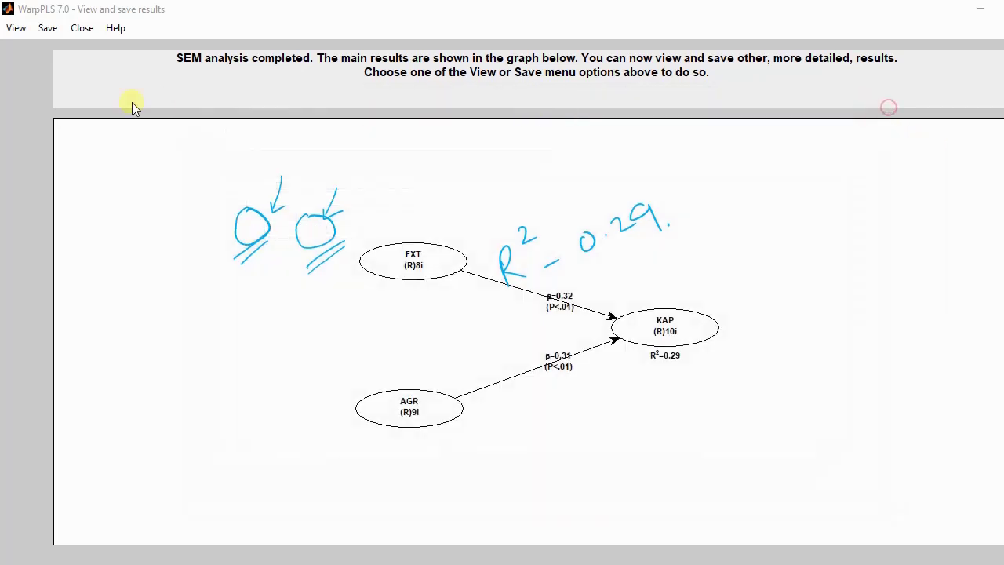
Clear the handwritten annotations and look over the remaining causality assessment coefficient options, including the Warp2 and Warp3 bivariate causal direction ones.
click(16, 27)
mouse_move(298, 153)
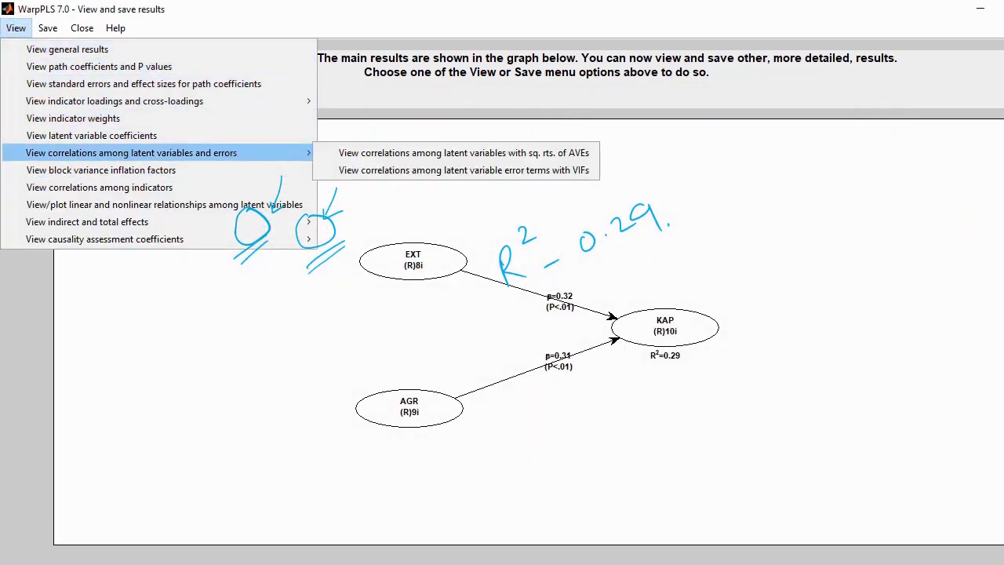
key(Escape)
click(15, 29)
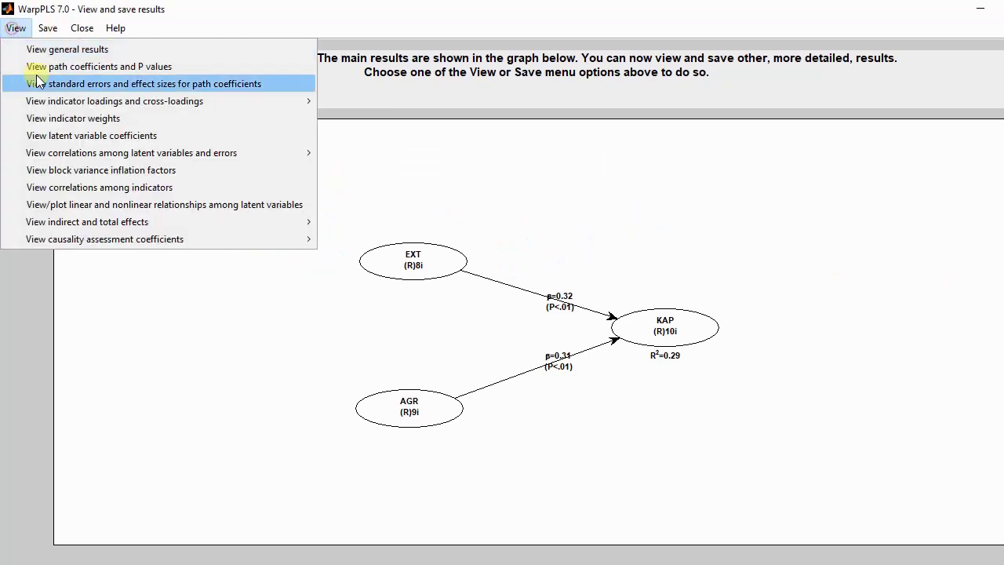
mouse_move(134, 244)
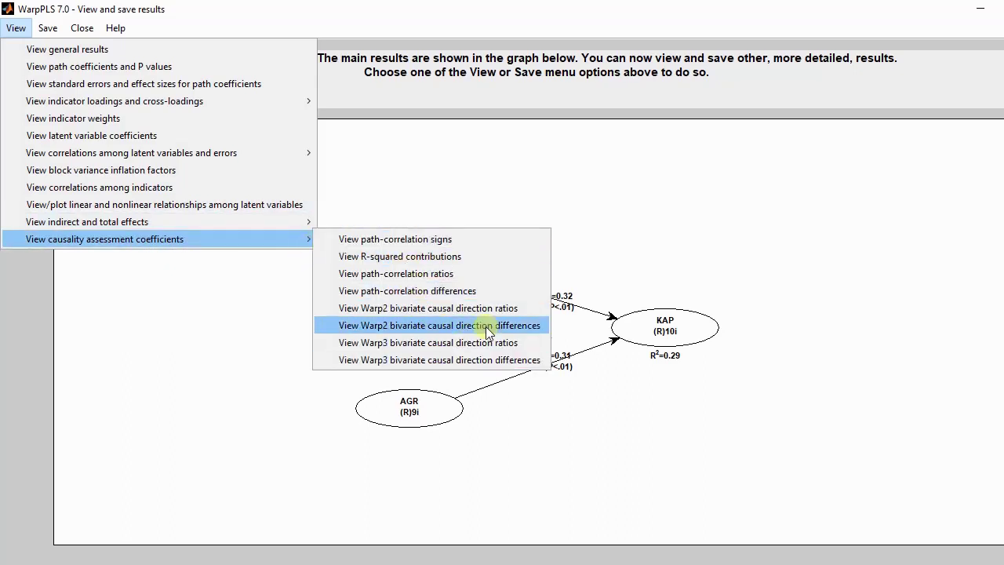
click(506, 191)
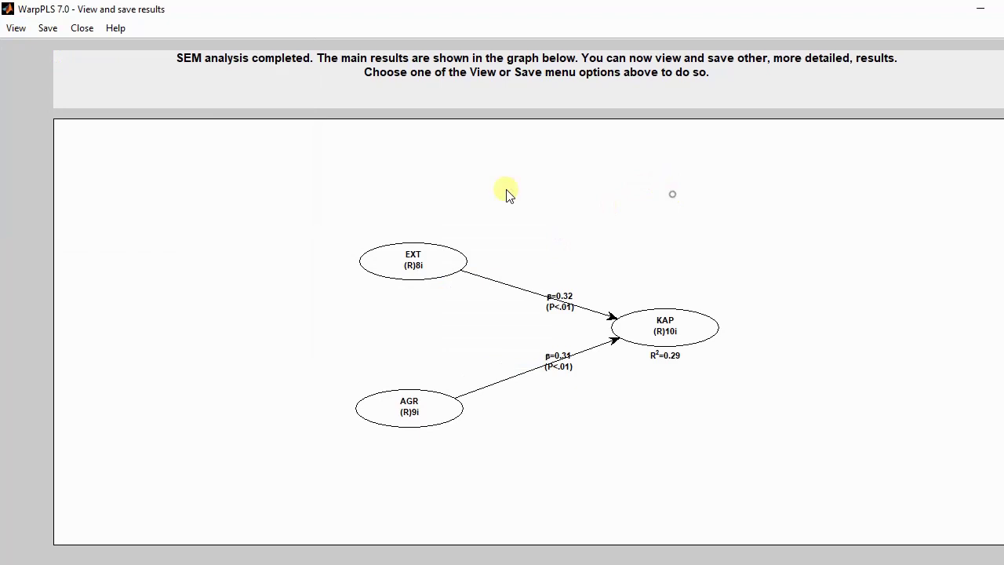
Save all classic model estimates into the text file All Results in the WARPPLS Tutorials folder, and save them again over the existing file.
click(49, 29)
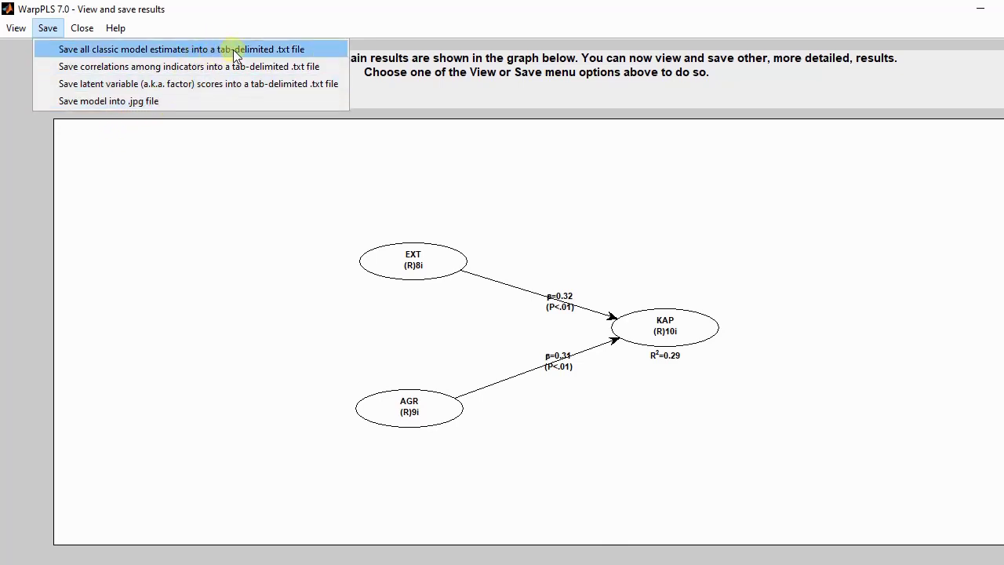
click(284, 52)
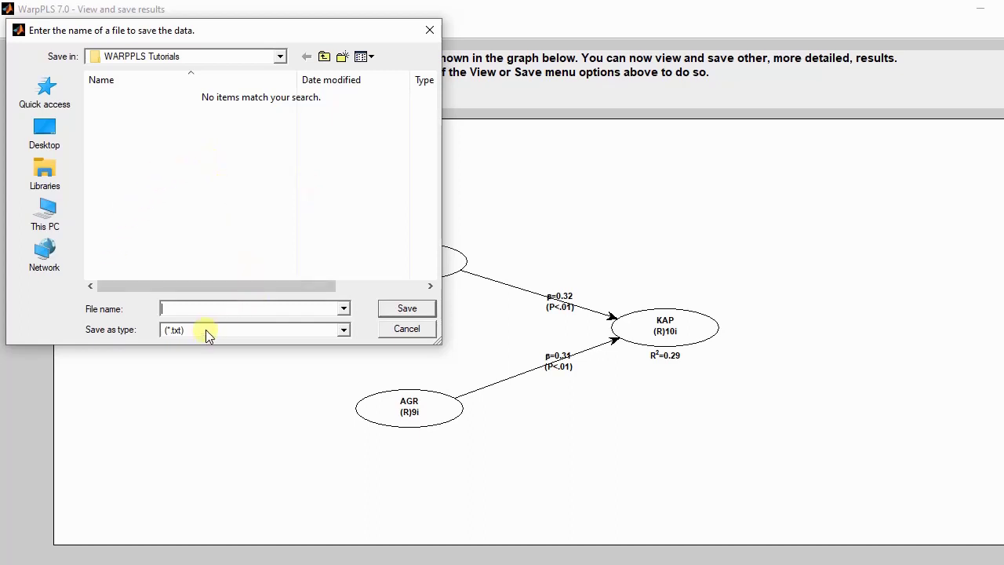
click(247, 312)
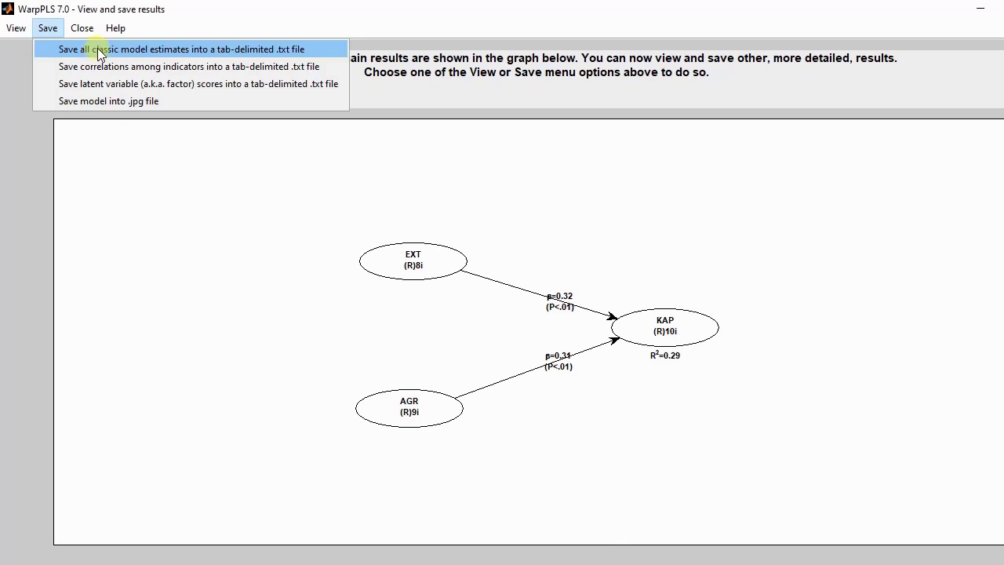
click(101, 52)
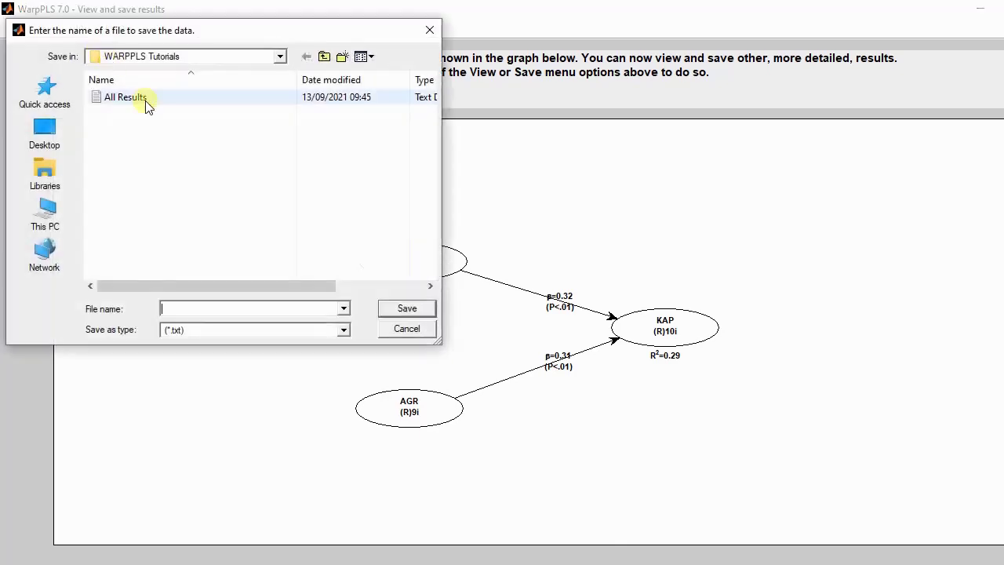
click(135, 98)
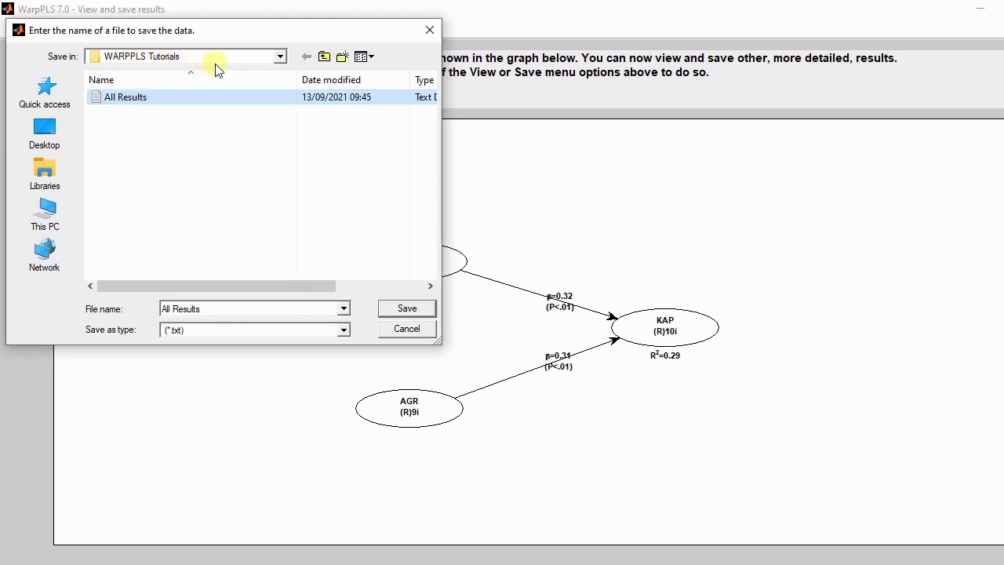
click(416, 311)
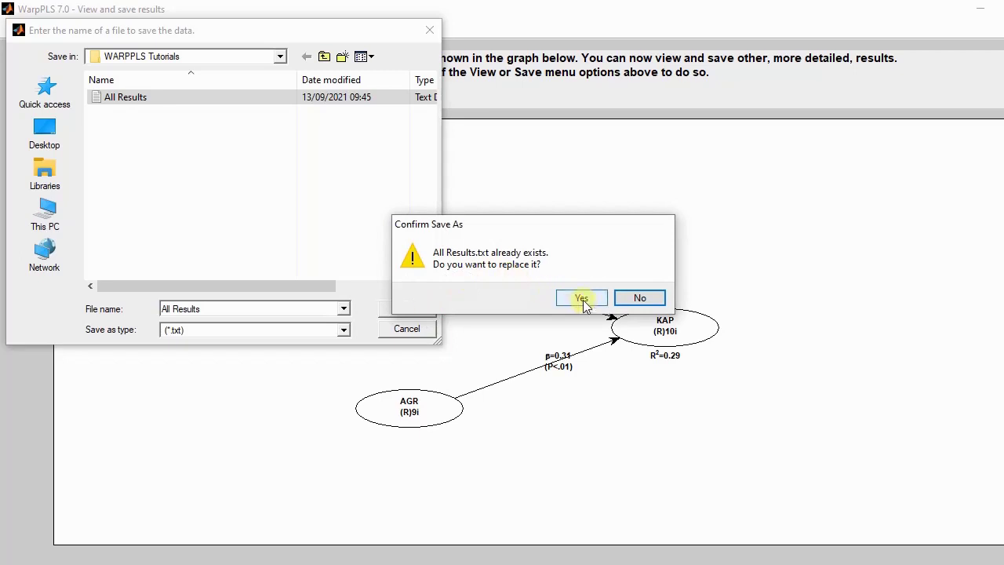
click(582, 299)
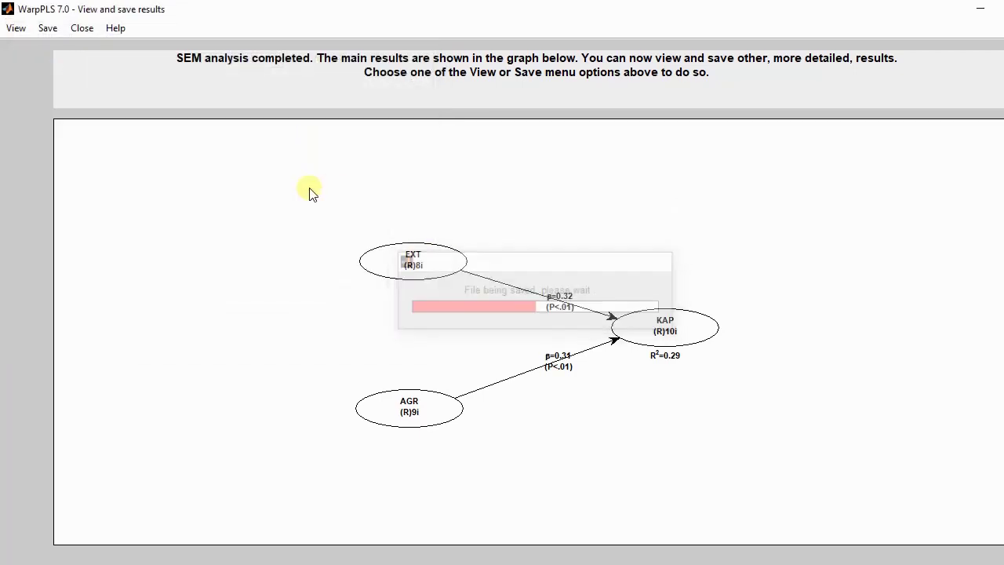
Save the model as a JPG file named Mainmodel in the WARPPLS Tutorials folder.
click(50, 28)
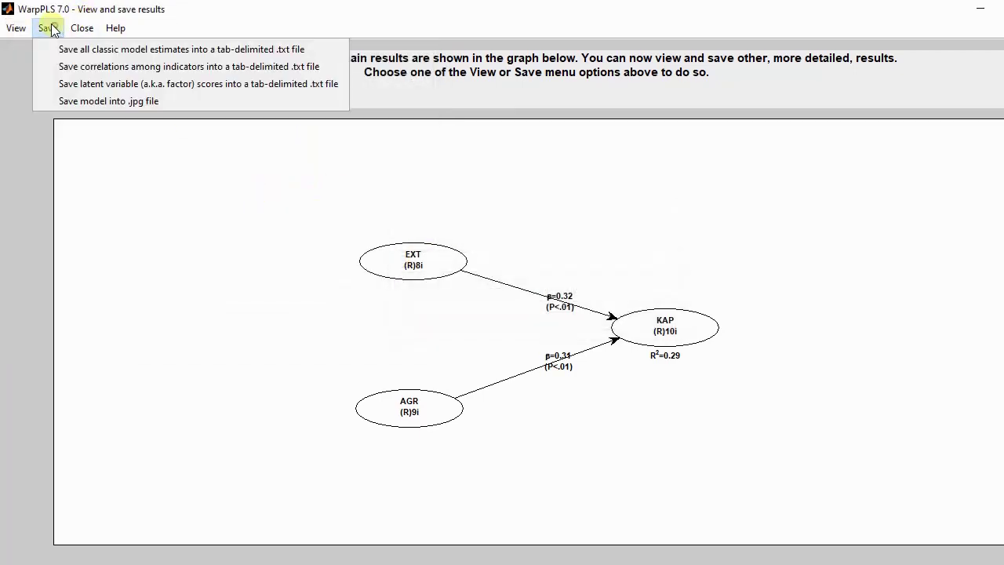
click(143, 100)
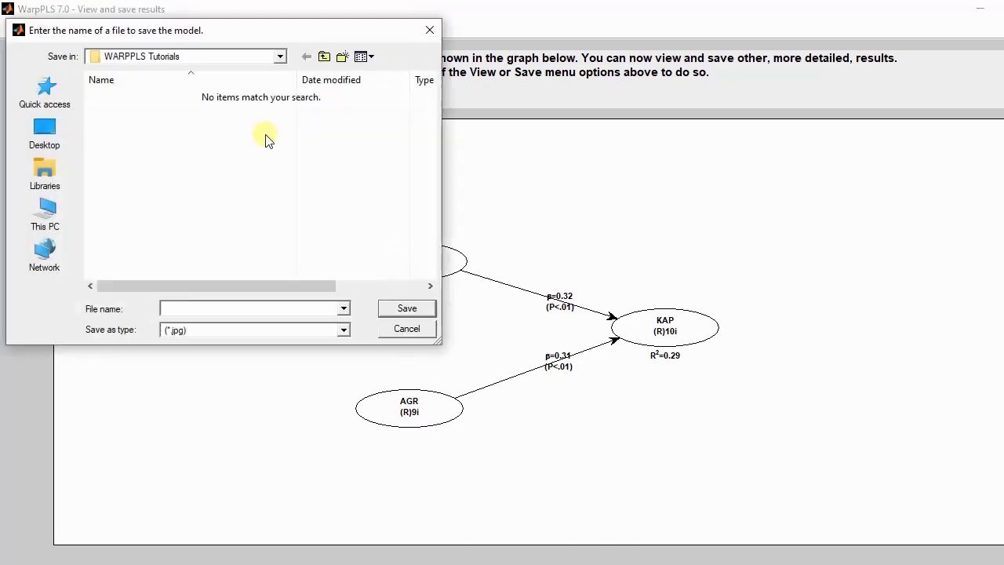
click(253, 306)
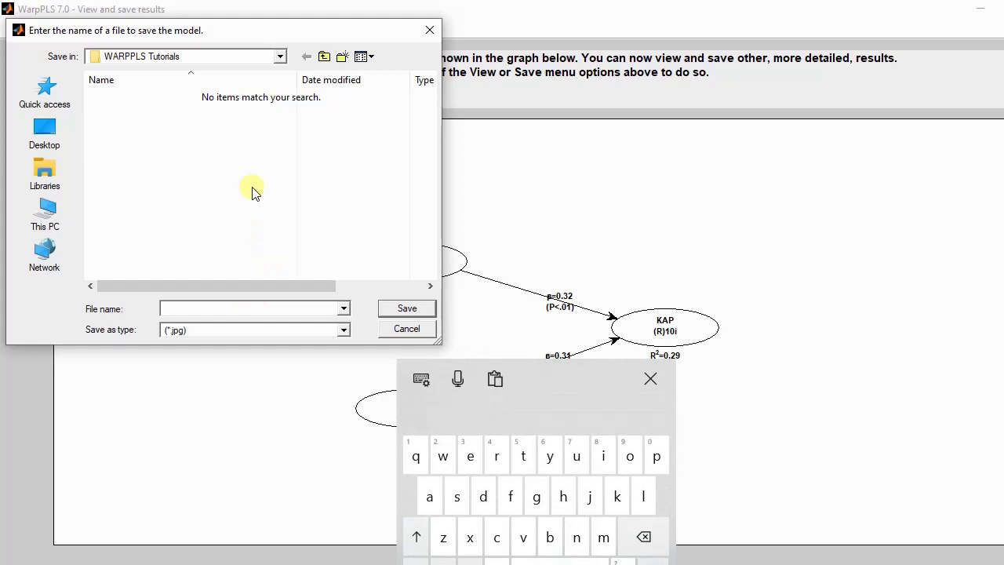
text(Mainmodel)
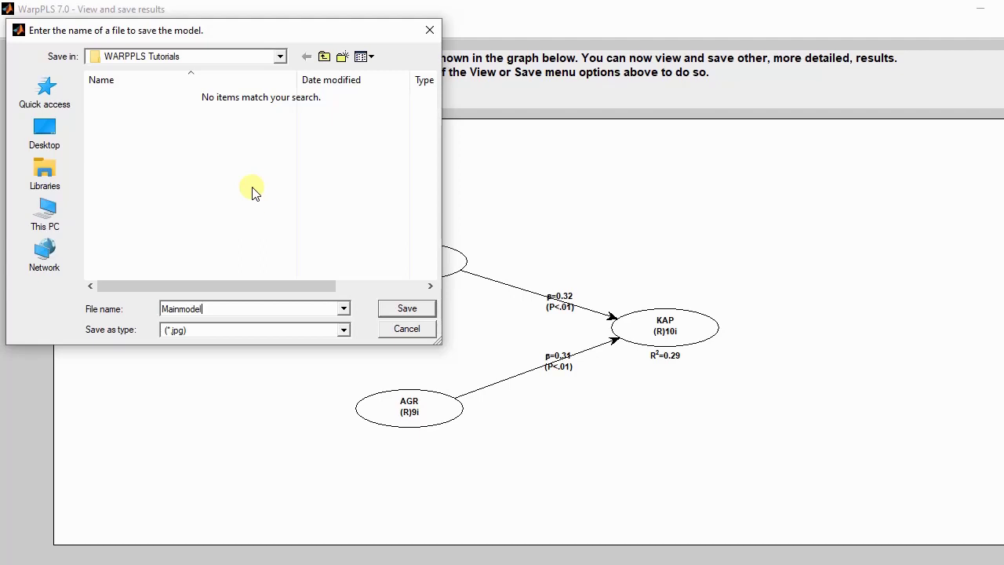
click(419, 309)
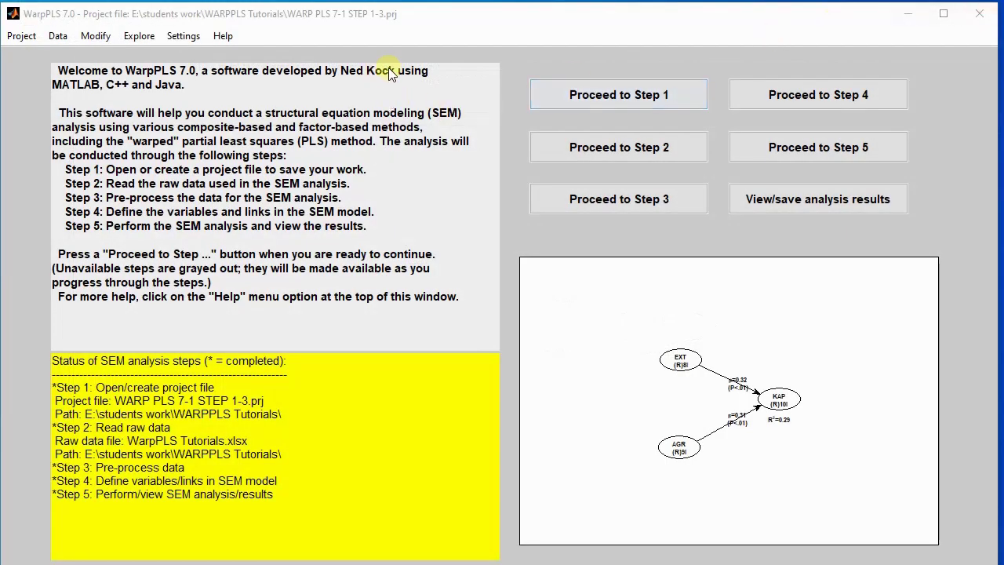
Explore the additional coefficients and indices, and save the extended model fit and quality indices as a text file named Confirmatory.
click(139, 36)
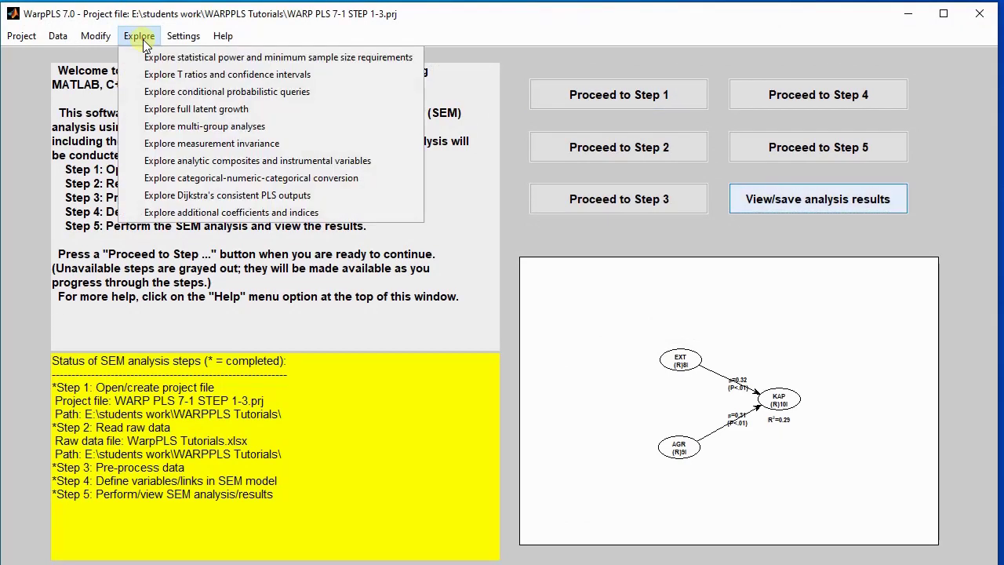
click(229, 213)
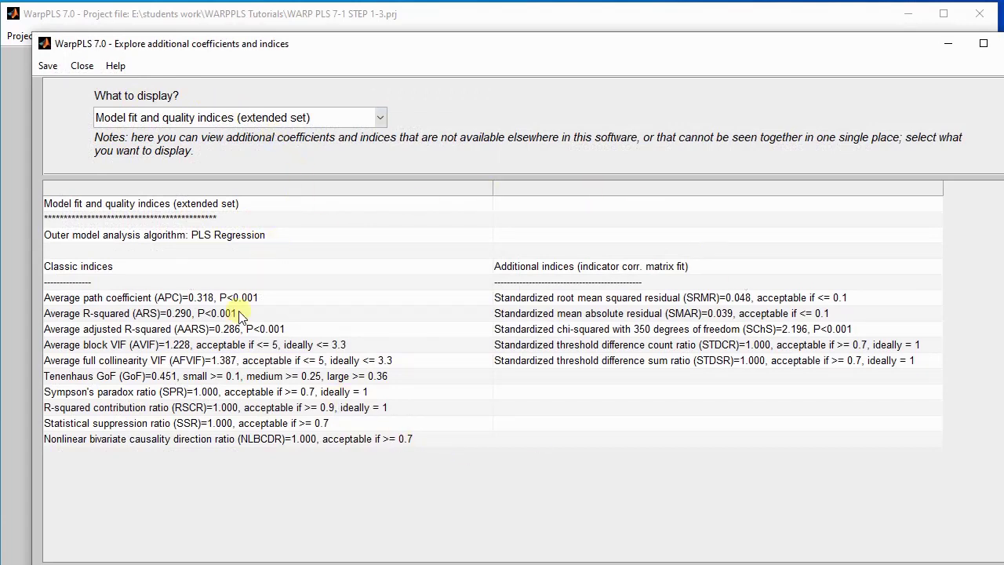
click(49, 66)
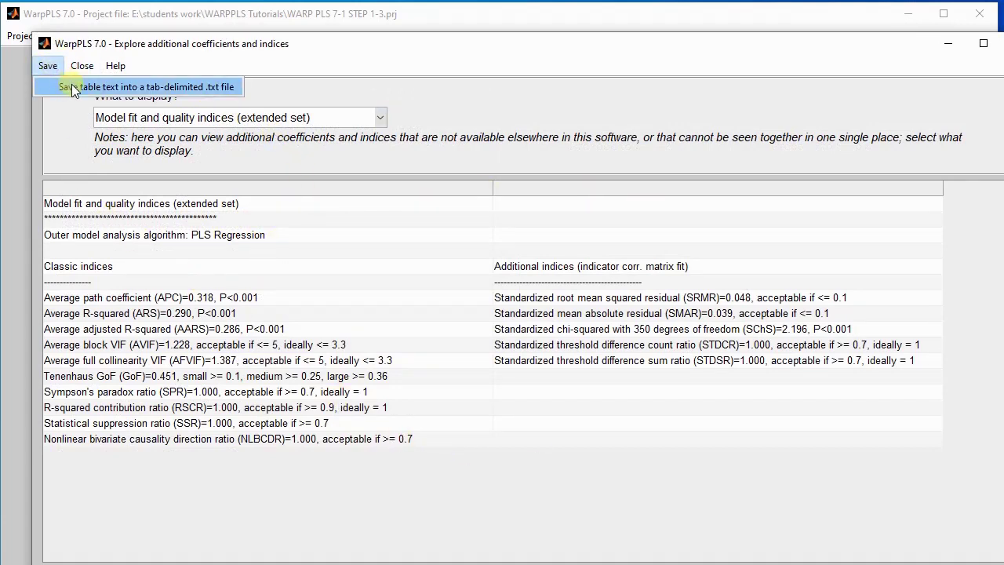
click(69, 87)
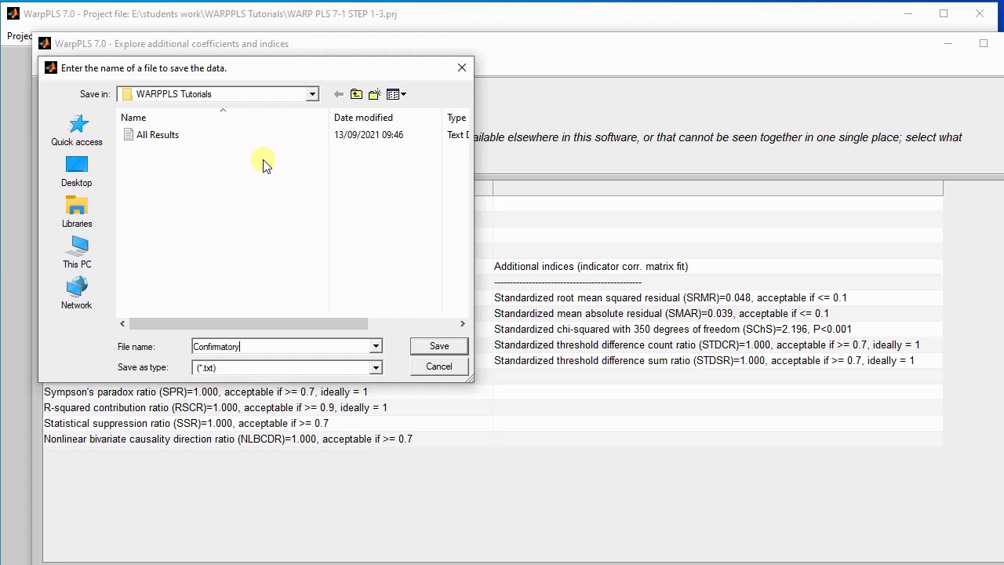
click(438, 345)
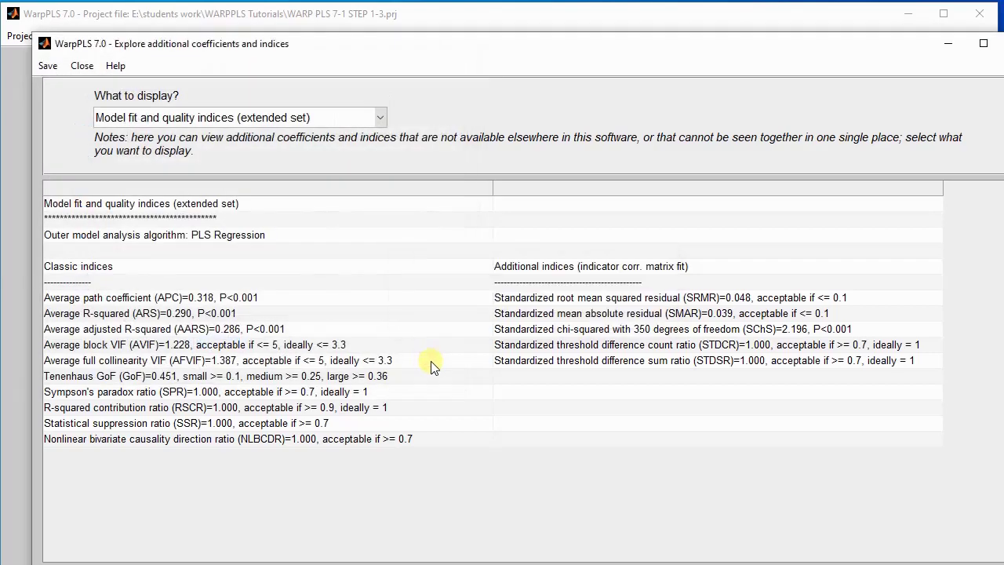
Display the extended set of discriminant validity coefficients and close the additional coefficients and indices window.
click(380, 117)
click(338, 169)
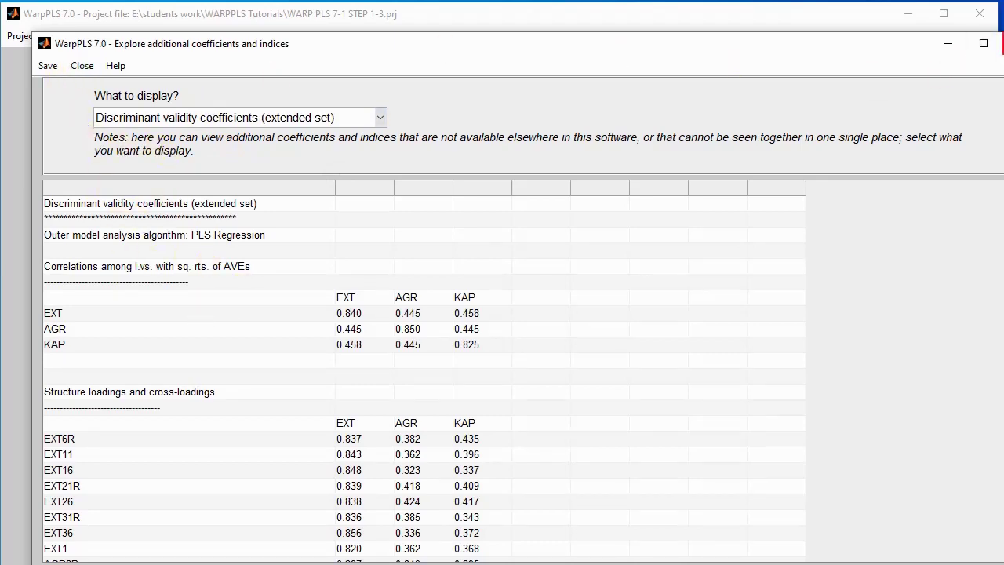
click(1002, 43)
Minimize WarpPLS, switch to File Explorer and check the saved All Results and Confirmatory files in the WARPPLS Tutorials folder.
click(907, 16)
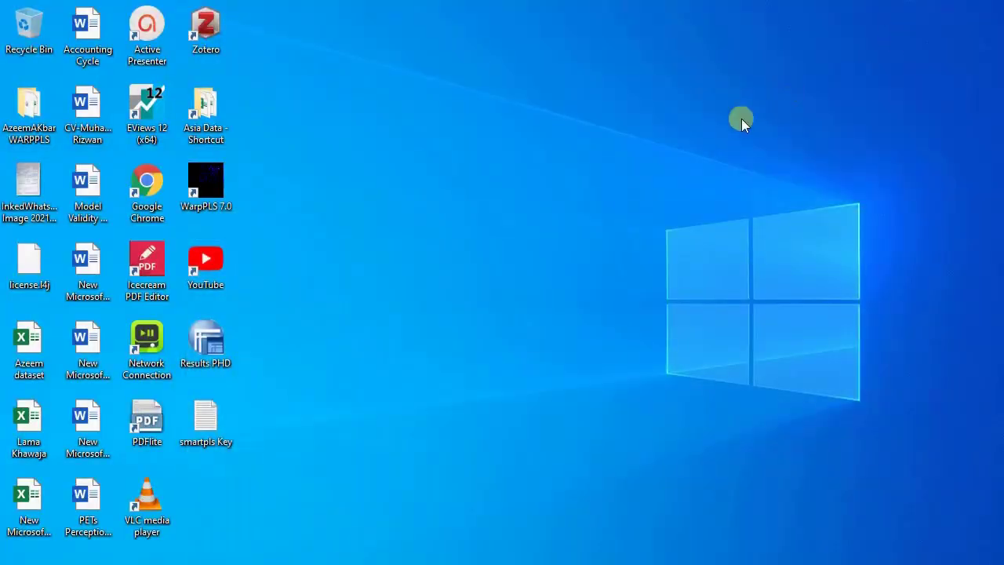
click(437, 560)
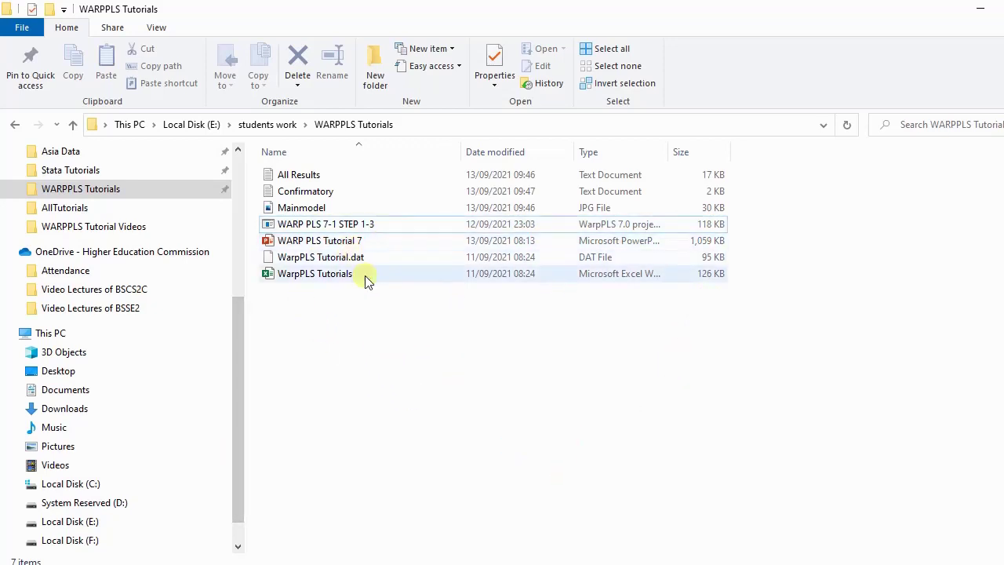
click(397, 180)
click(395, 193)
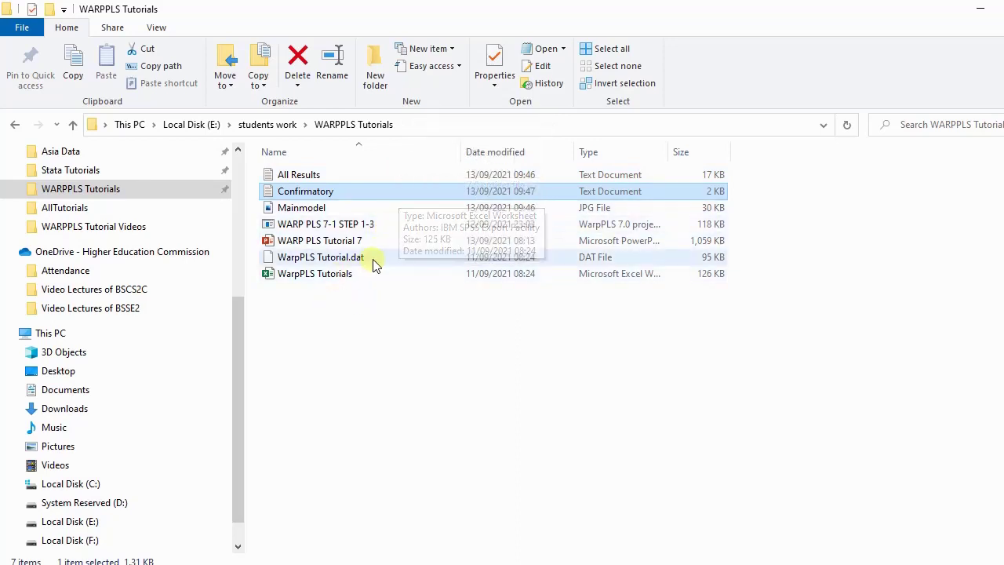
Create a new Microsoft Word document named Formating in the WARPPLS Tutorials folder.
click(633, 350)
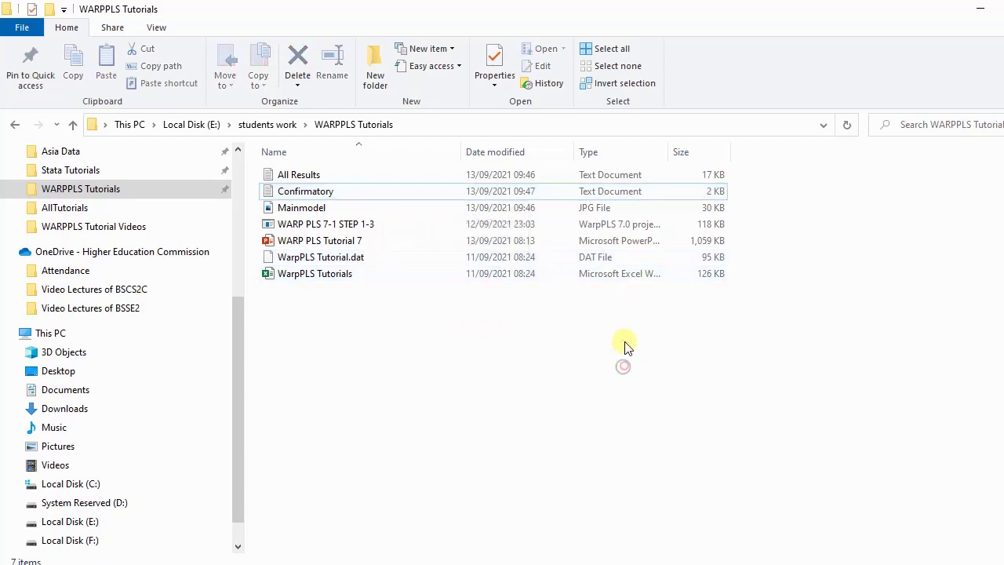
right_click(673, 418)
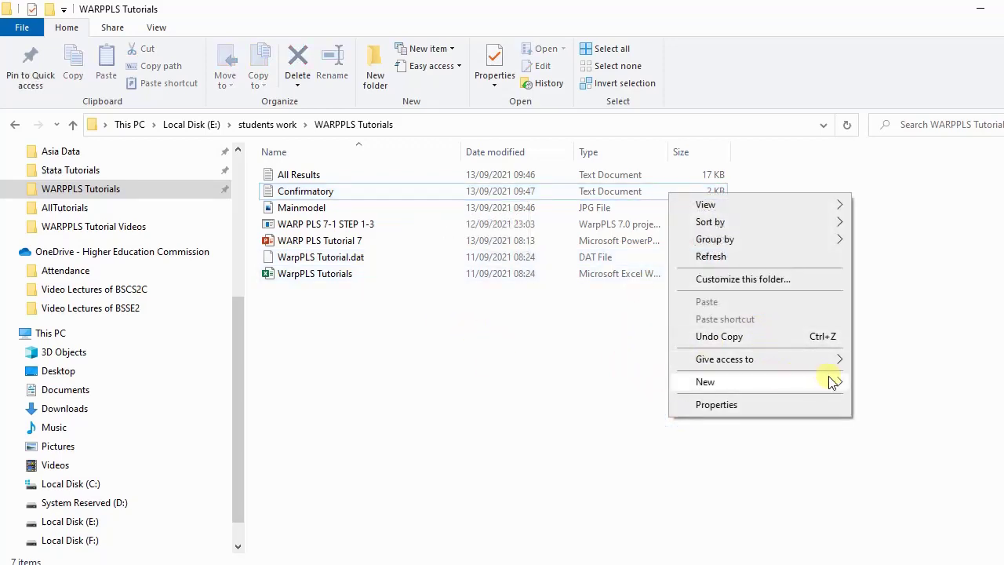
mouse_move(780, 379)
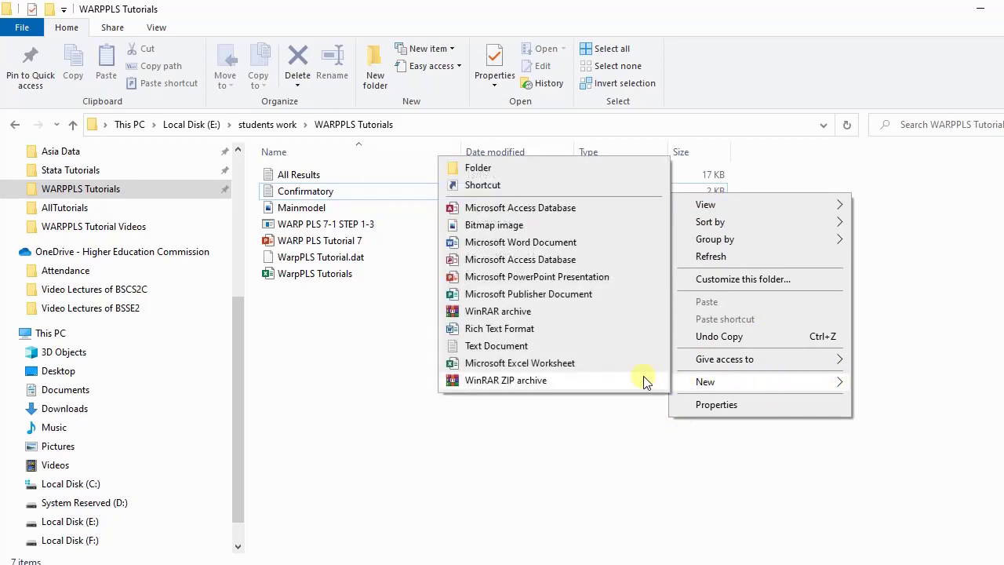
click(594, 248)
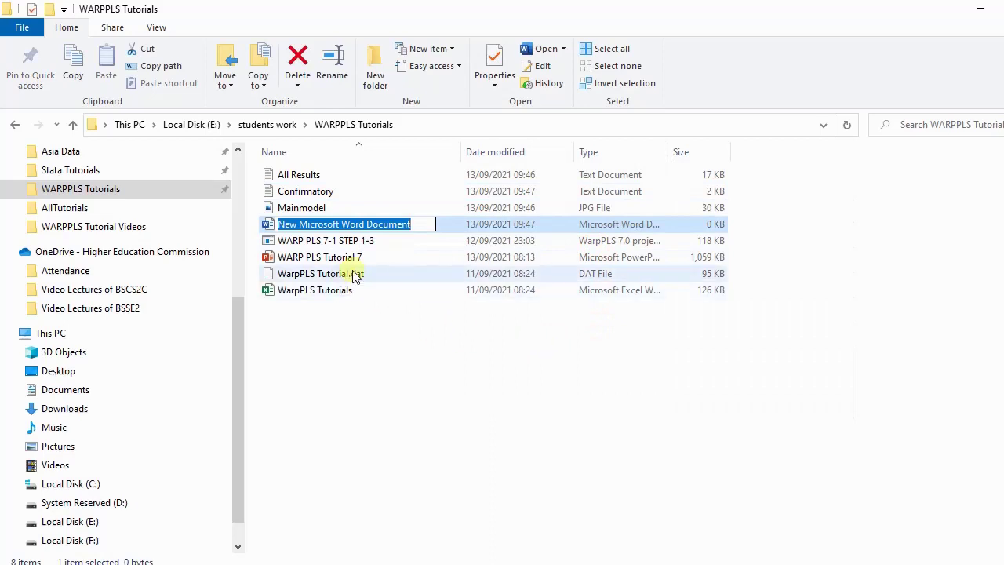
text(Formating)
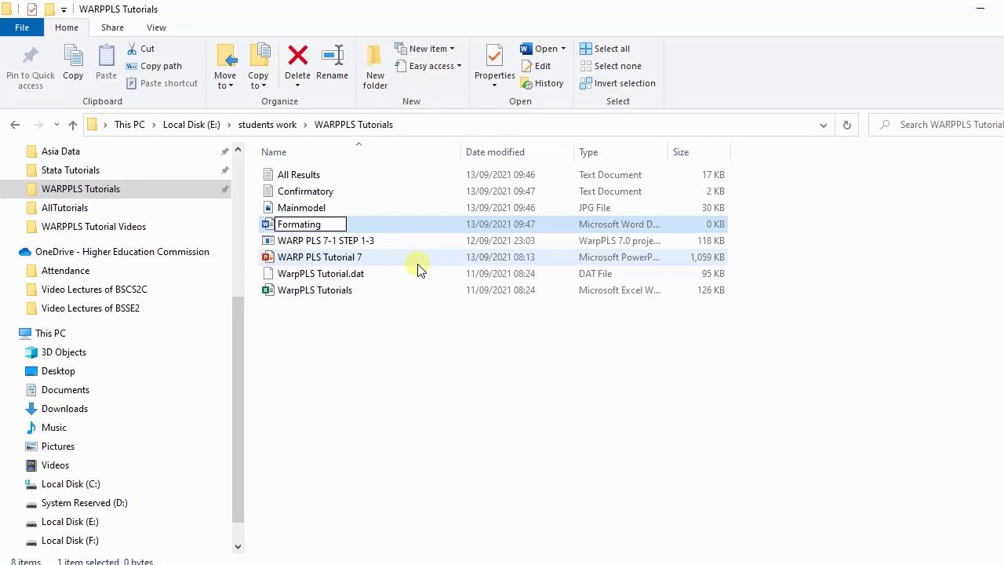
key(Return)
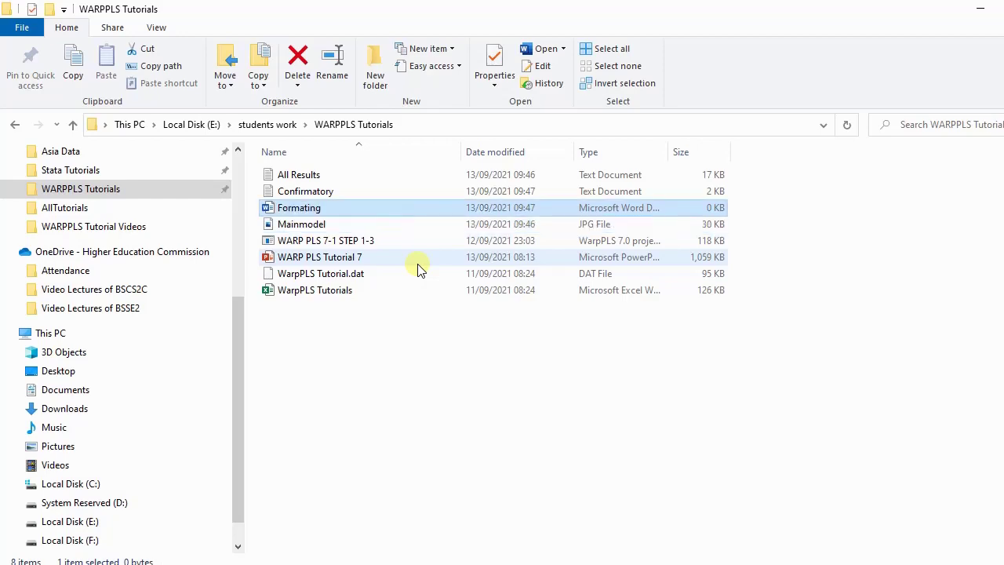
Open the All Results text file and copy its Path coefficients block, including the heading and the EXT, AGR and KAP table.
double_click(324, 175)
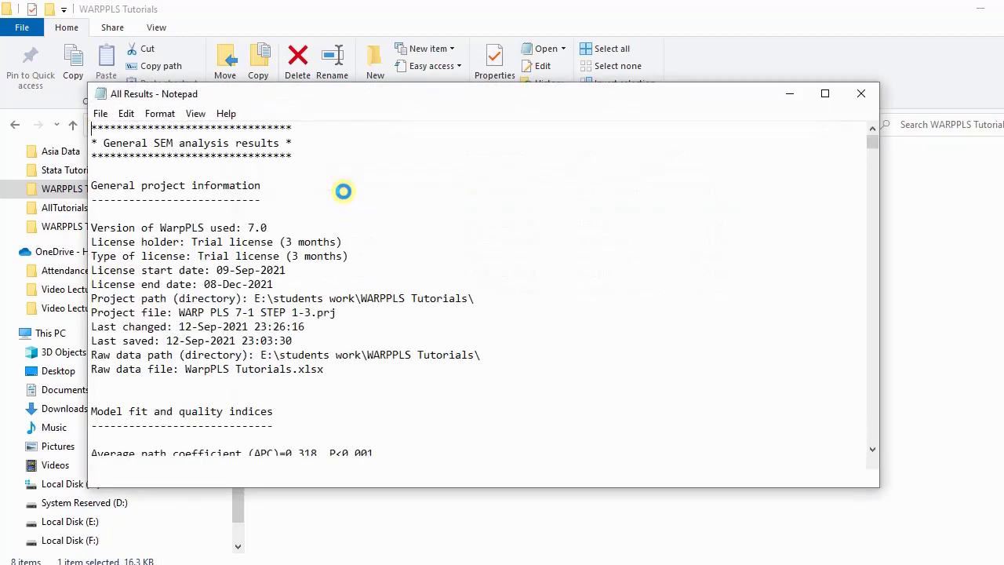
click(825, 93)
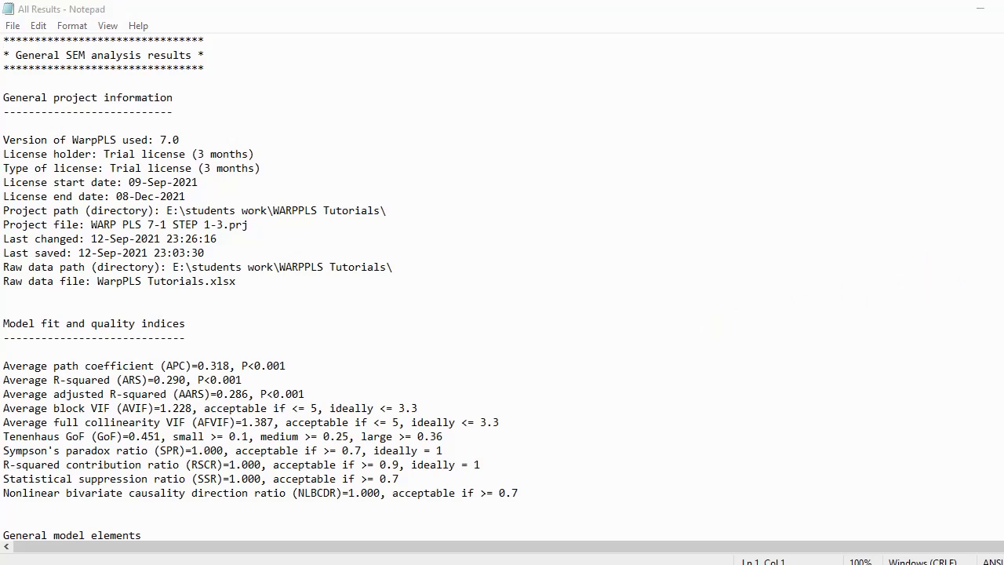
scroll(502, 286, down, 15)
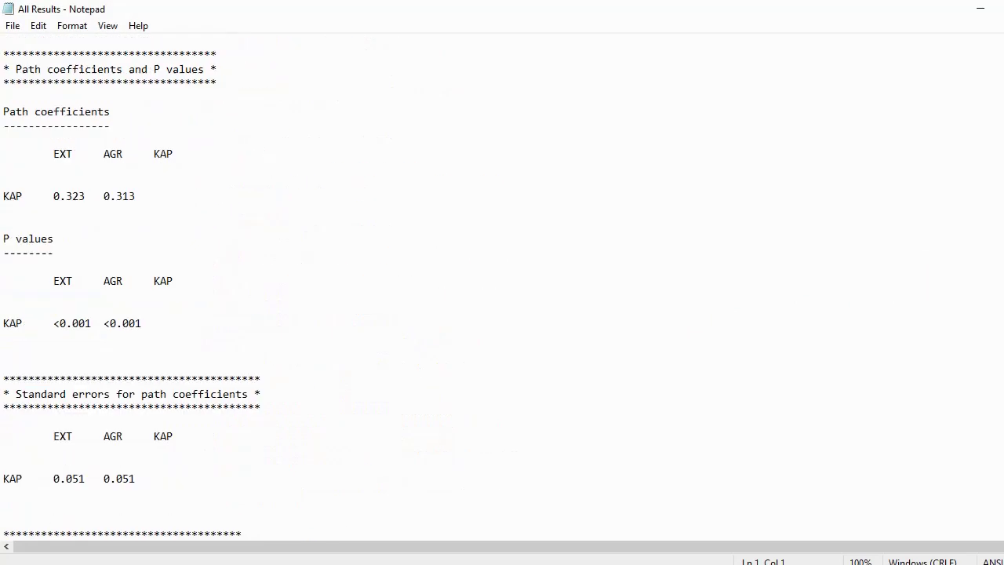
scroll(502, 286, up, 1)
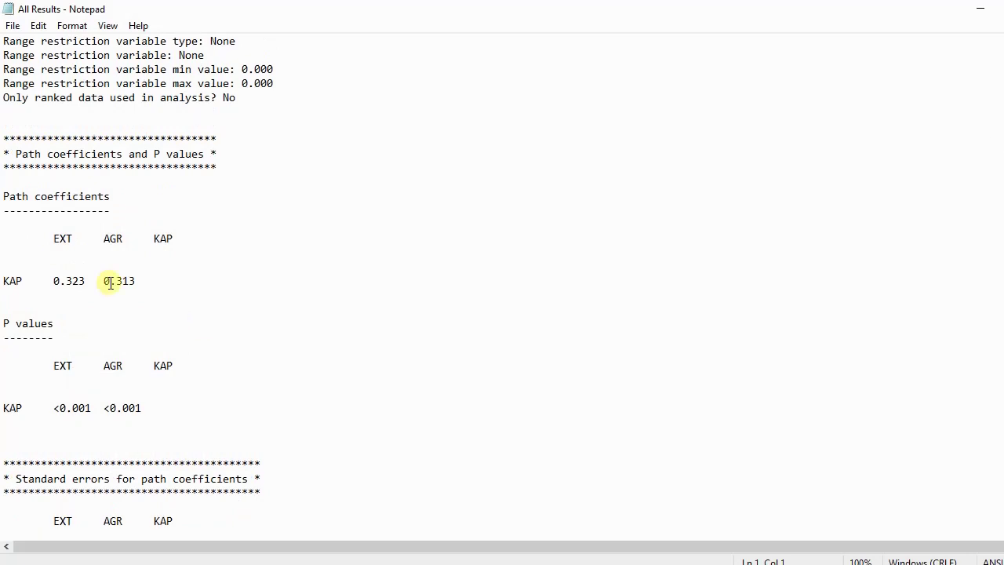
drag(3, 196, 179, 284)
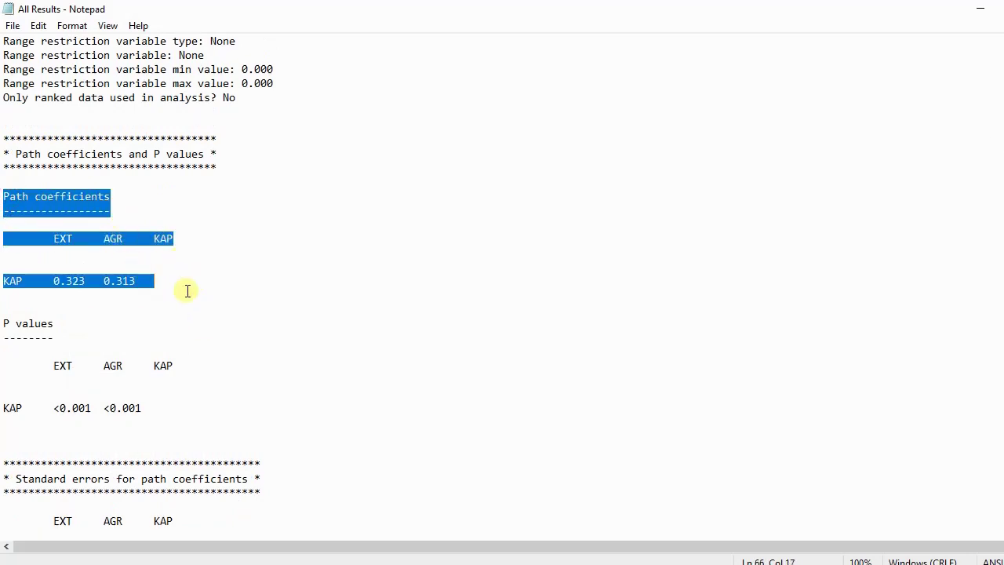
right_click(128, 285)
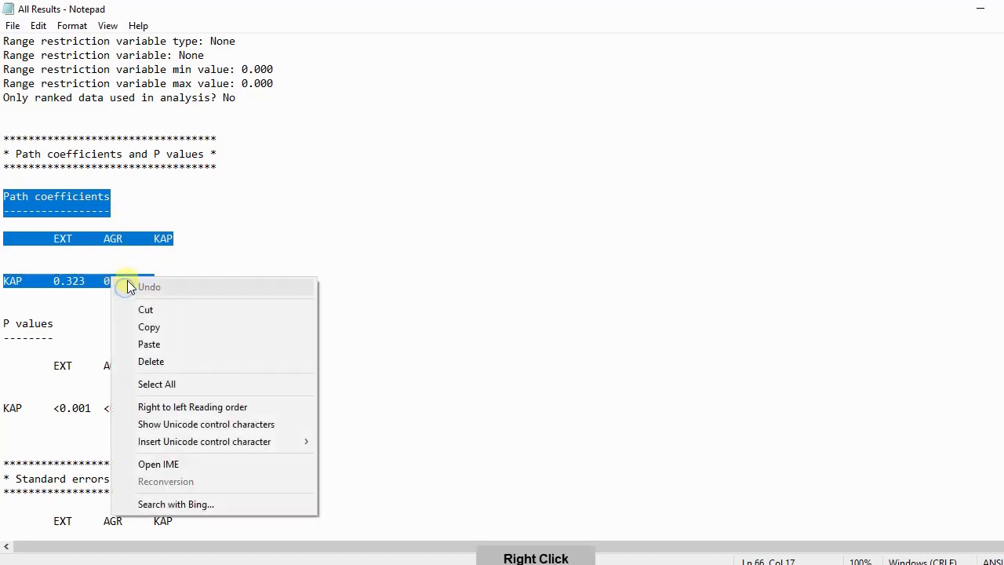
click(159, 327)
Switch back to File Explorer and open the Formating Word document.
click(520, 561)
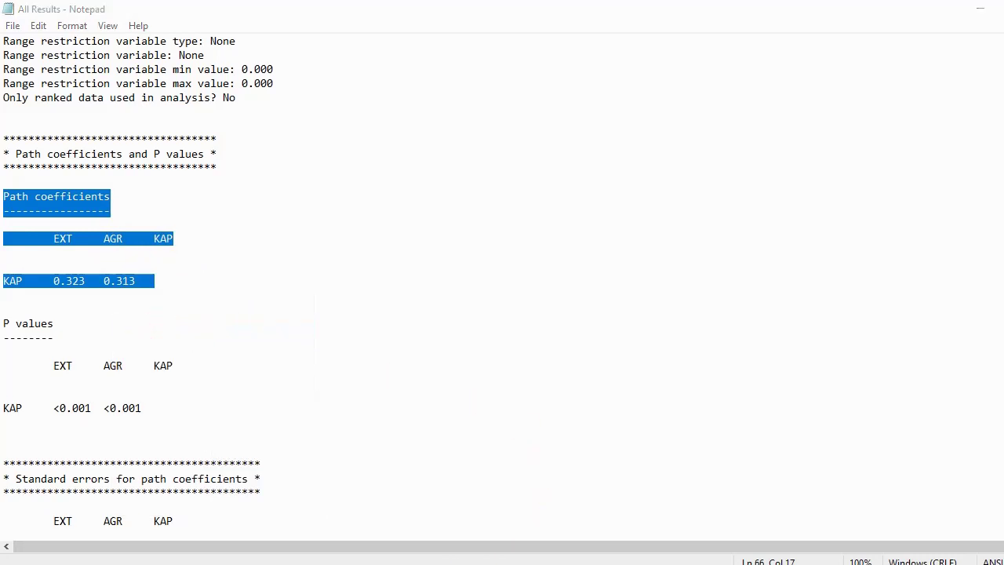
click(328, 212)
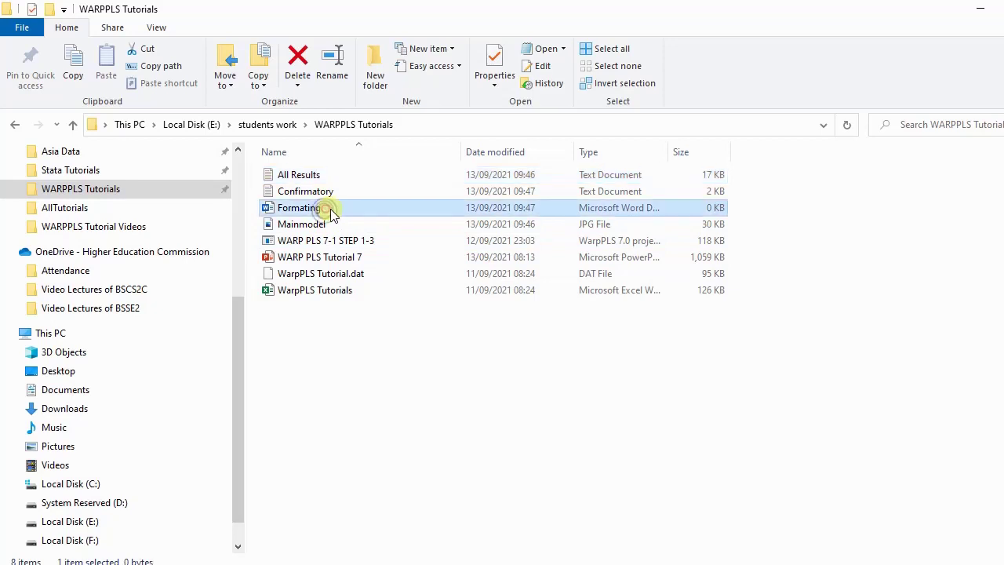
click(330, 212)
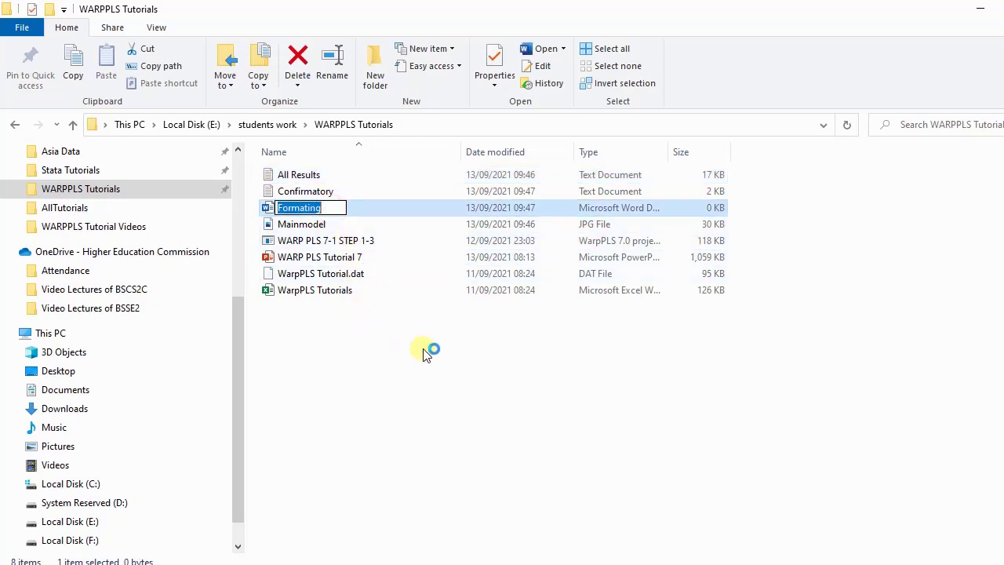
key(Return)
double_click(269, 210)
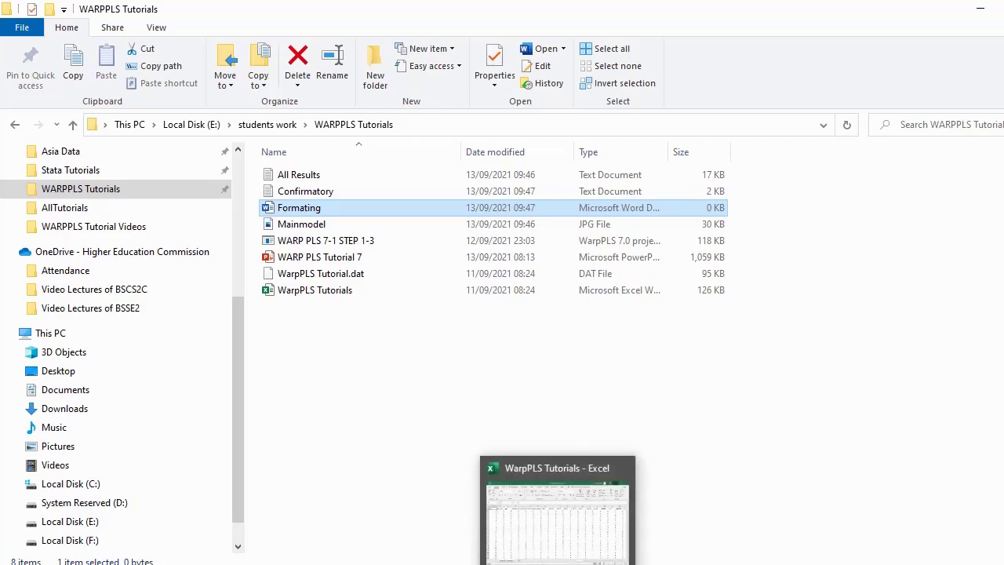
Switch to the WarpPLS Tutorials workbook in Excel, add a new sheet and paste the copied path coefficients at cell A1.
click(558, 563)
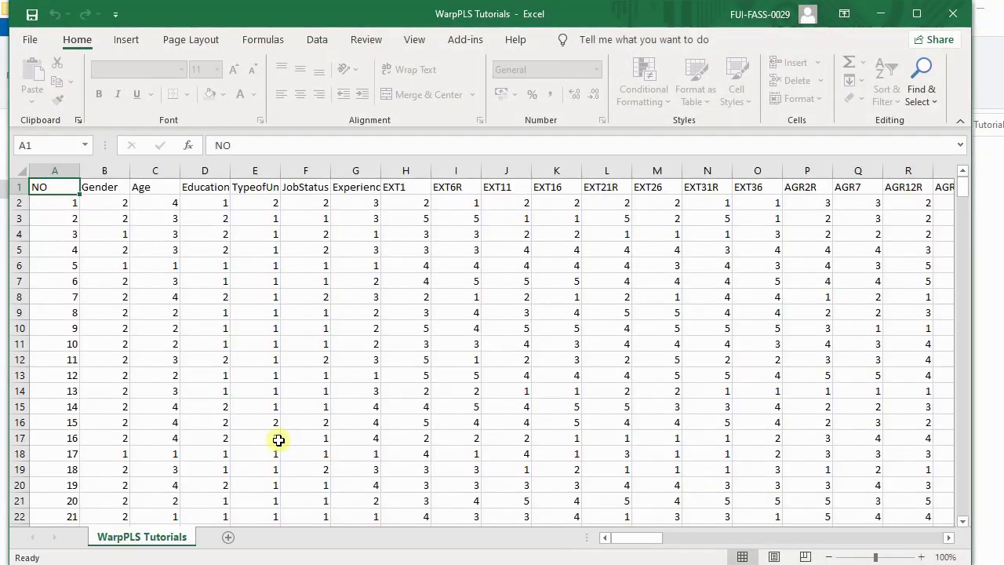
click(228, 538)
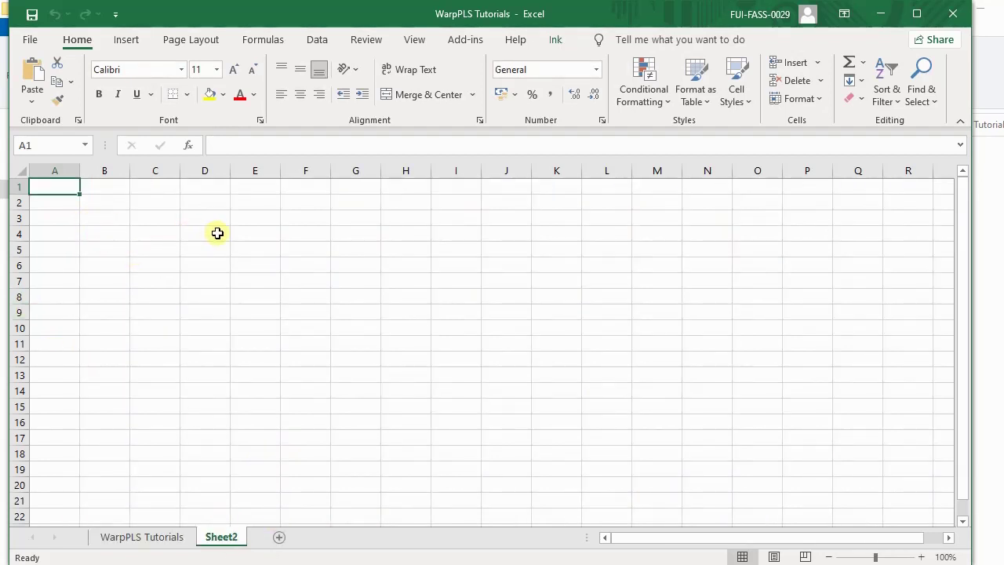
key(ctrl+v)
click(286, 249)
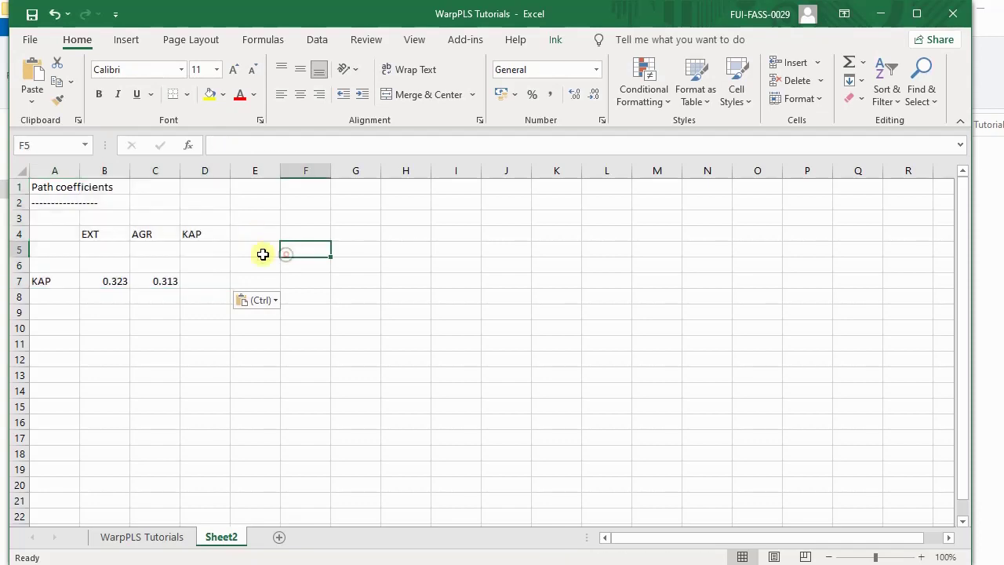
Delete the blank rows 3, 5 and 6 from the pasted path coefficients.
click(15, 217)
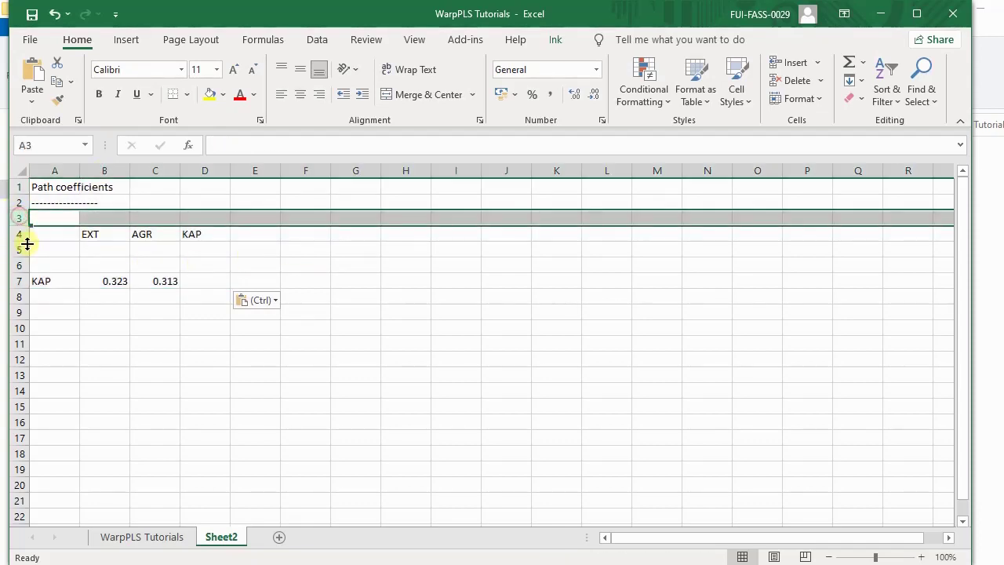
ctrl+click(16, 249)
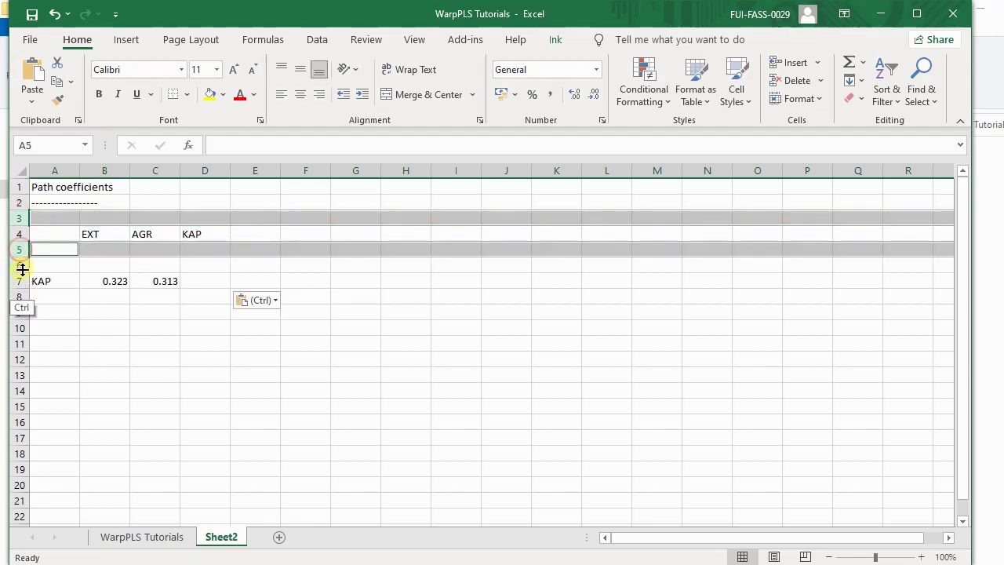
ctrl+click(16, 265)
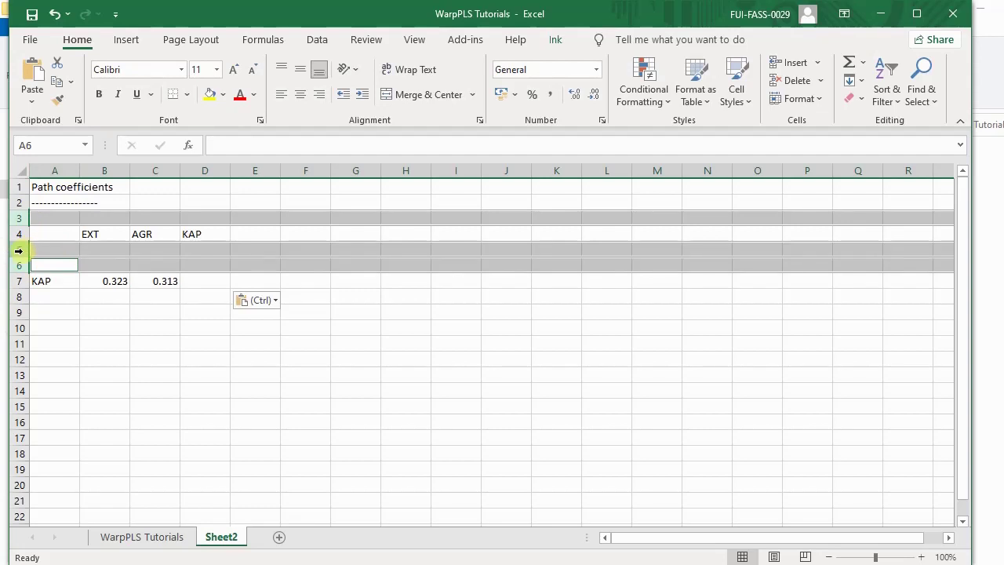
right_click(18, 251)
right_click(19, 251)
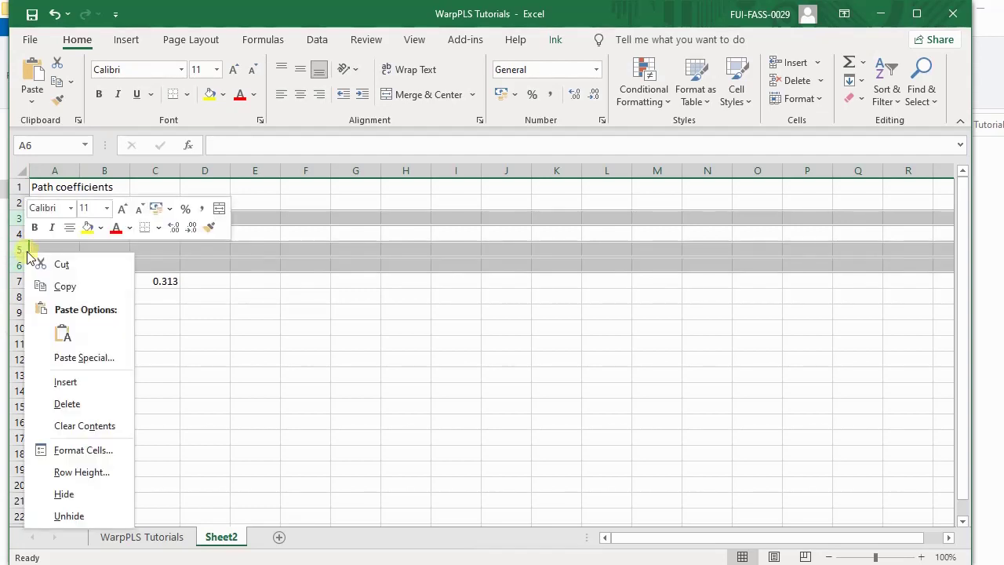
click(68, 404)
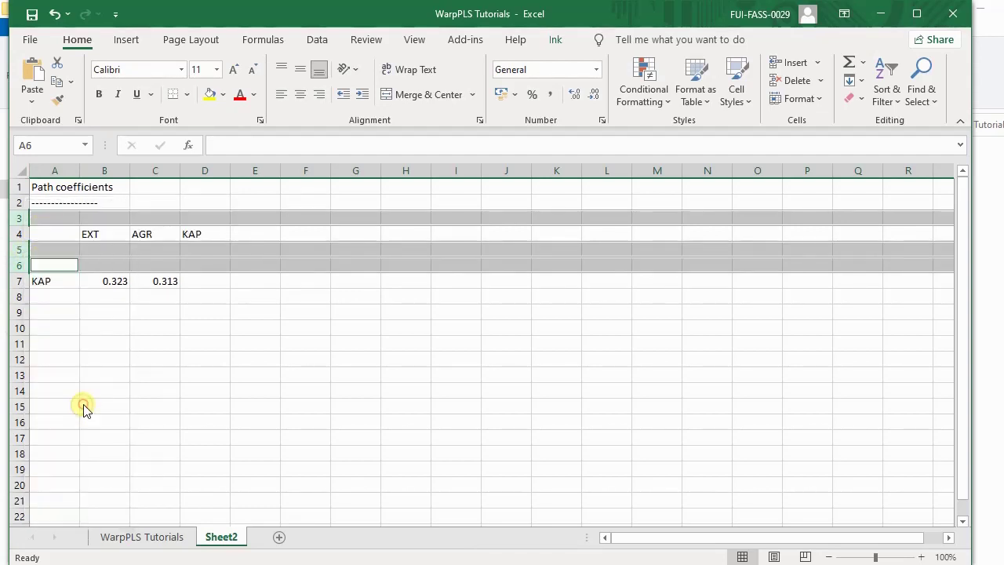
click(149, 308)
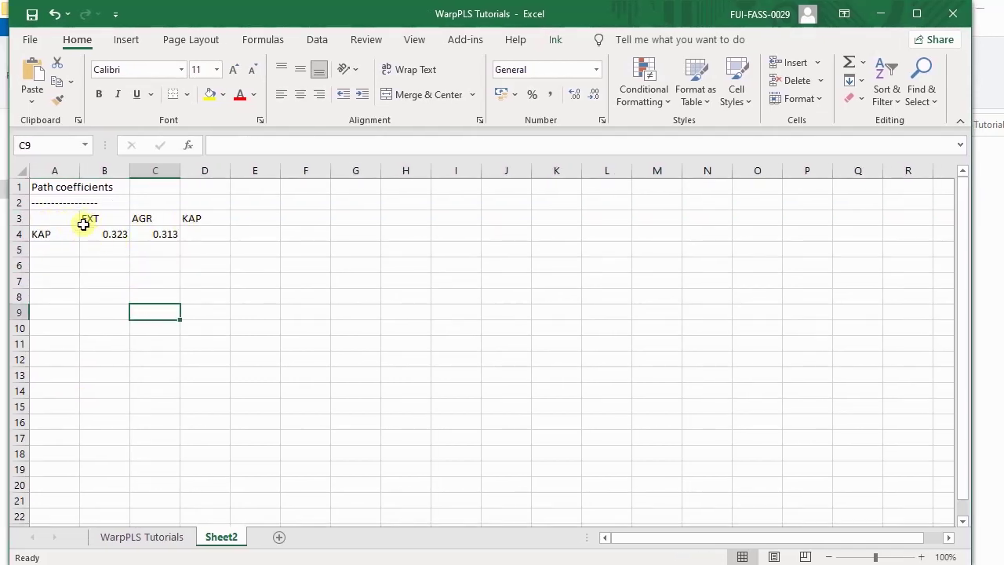
Examine the layout of the path coefficient table with its EXT, AGR and KAP headings.
click(88, 220)
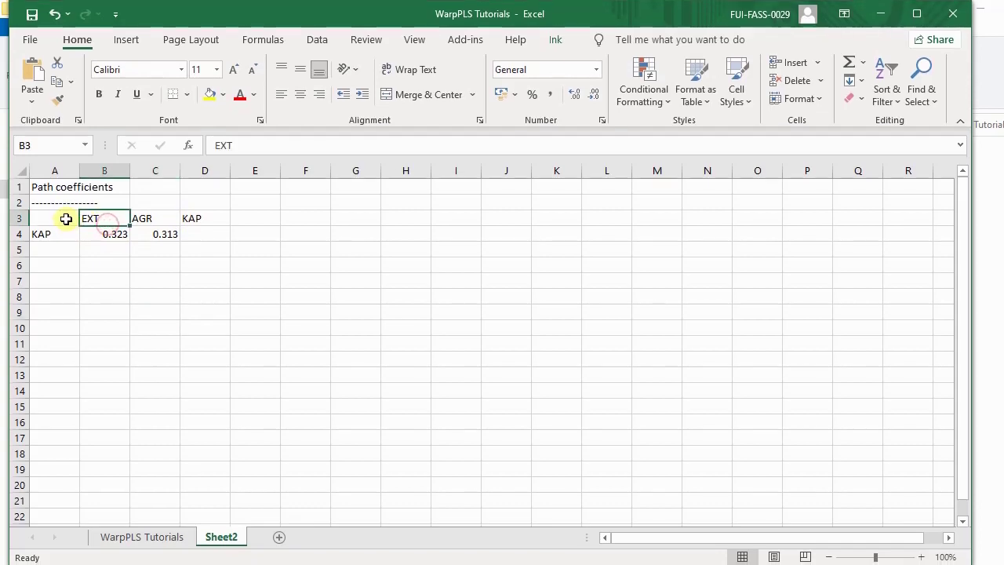
click(66, 219)
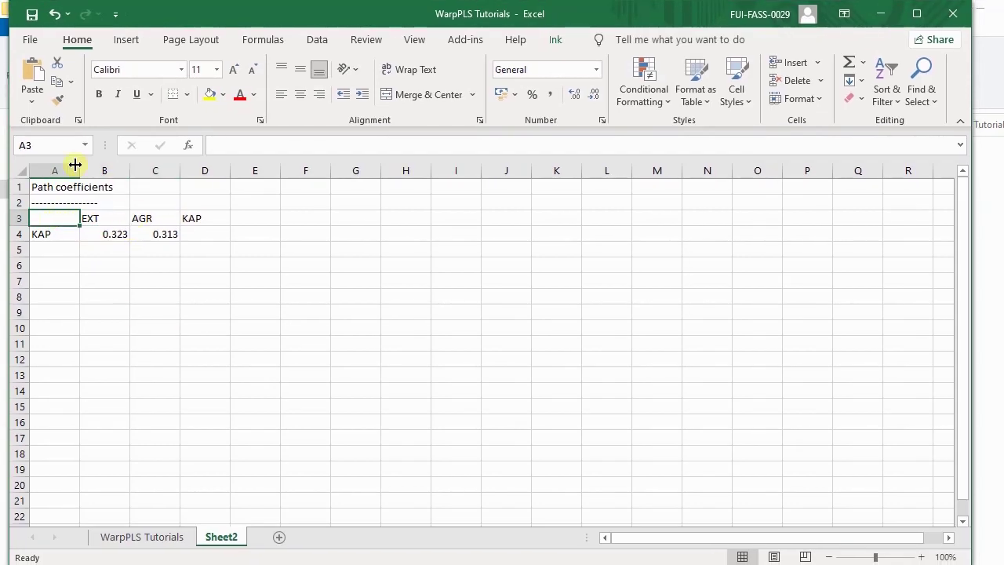
click(156, 230)
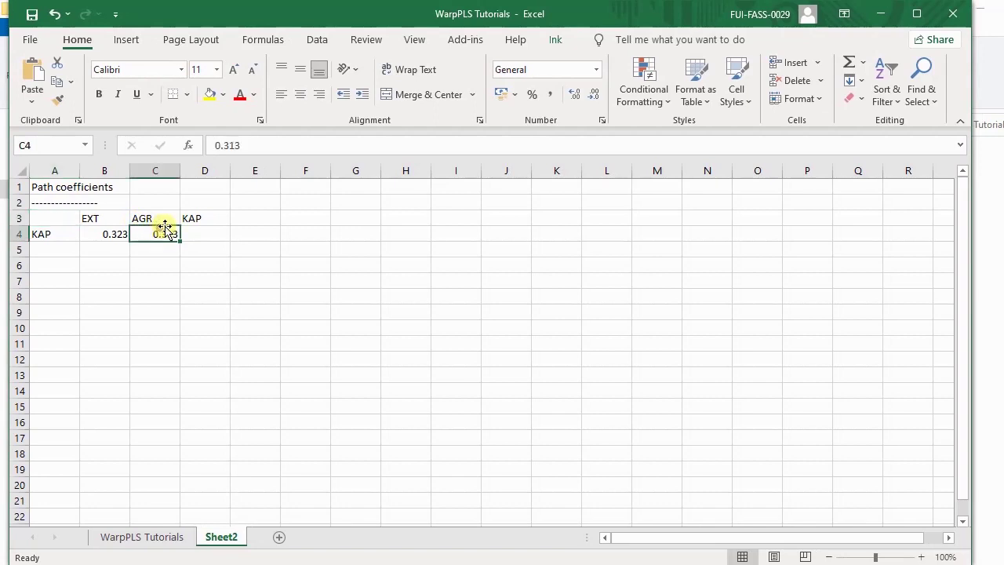
scroll(203, 214, right, 2)
scroll(203, 214, left, 2)
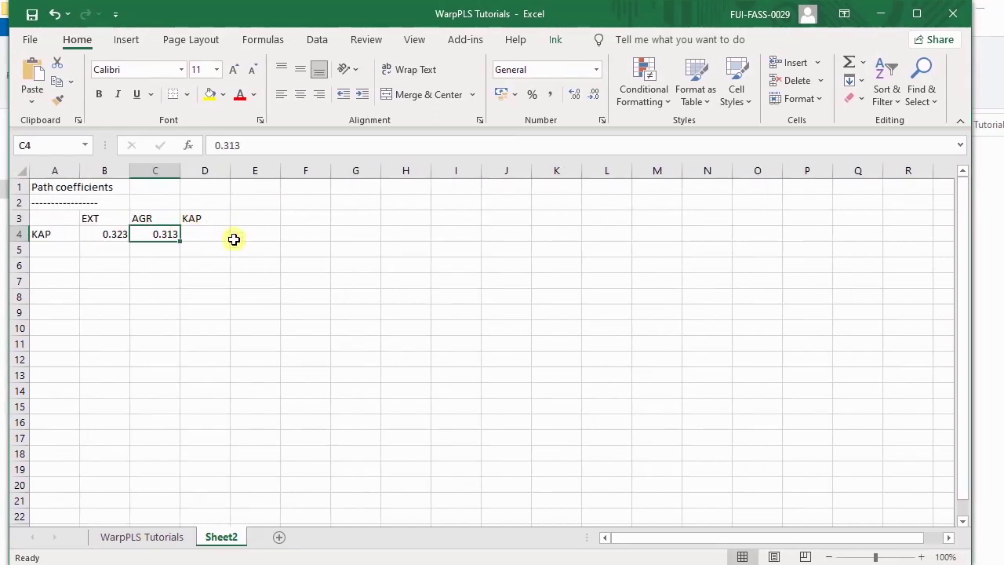
click(235, 246)
click(140, 276)
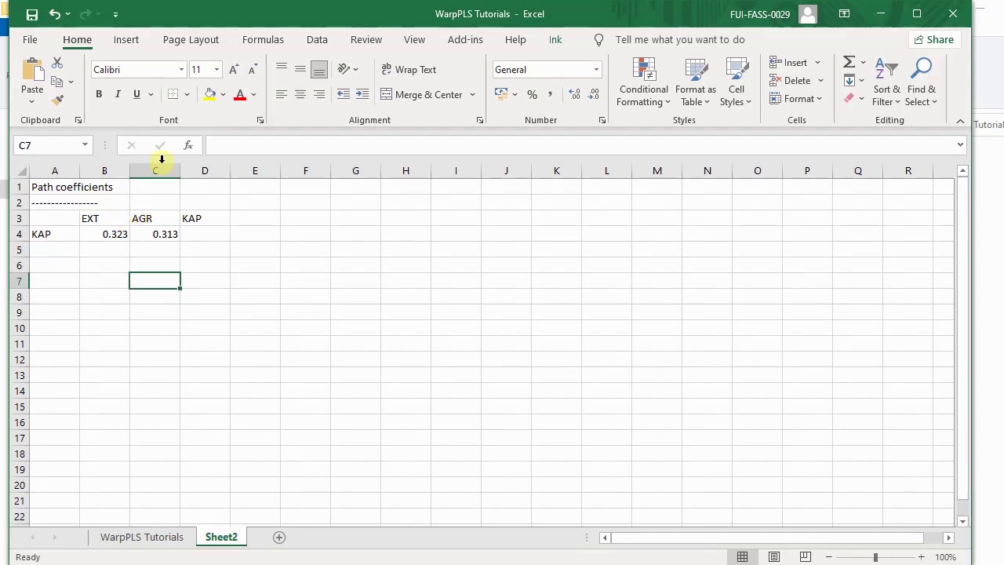
Copy the path coefficient range A3:D4 and paste it transposed at cell G3.
click(63, 216)
key(shift+Right)
key(shift+Right)
key(shift+Right)
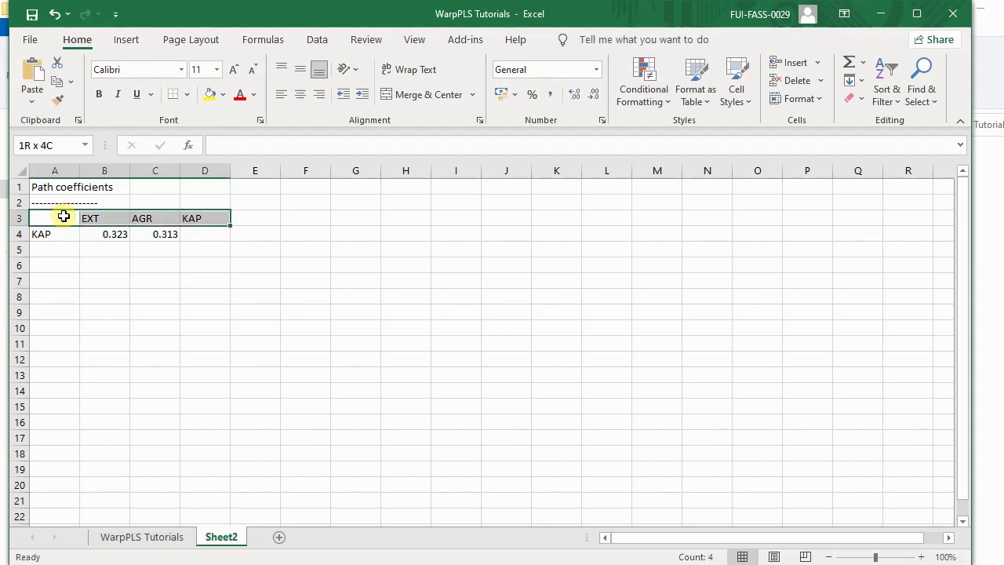
key(shift+Down)
key(ctrl+c)
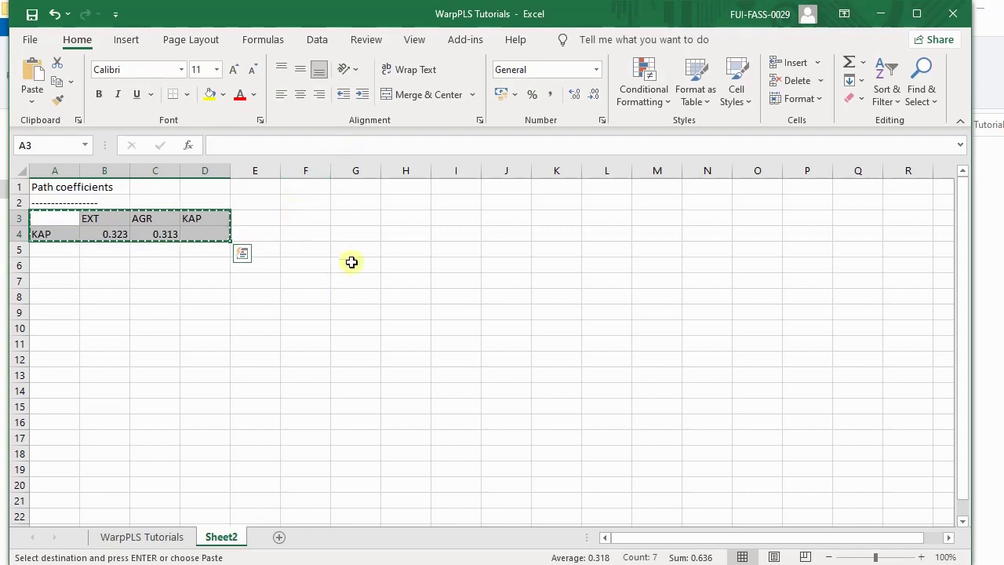
click(366, 216)
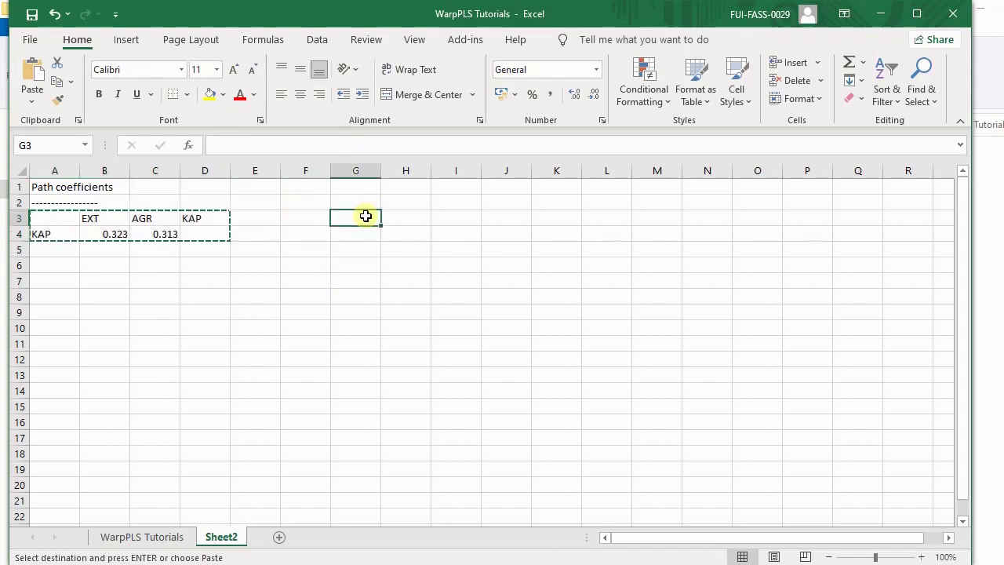
right_click(366, 215)
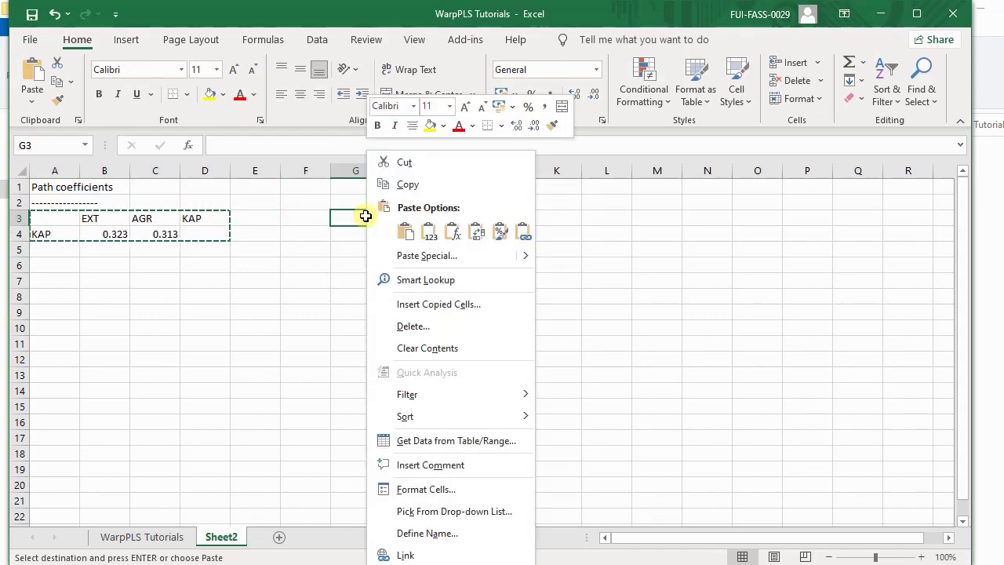
click(424, 257)
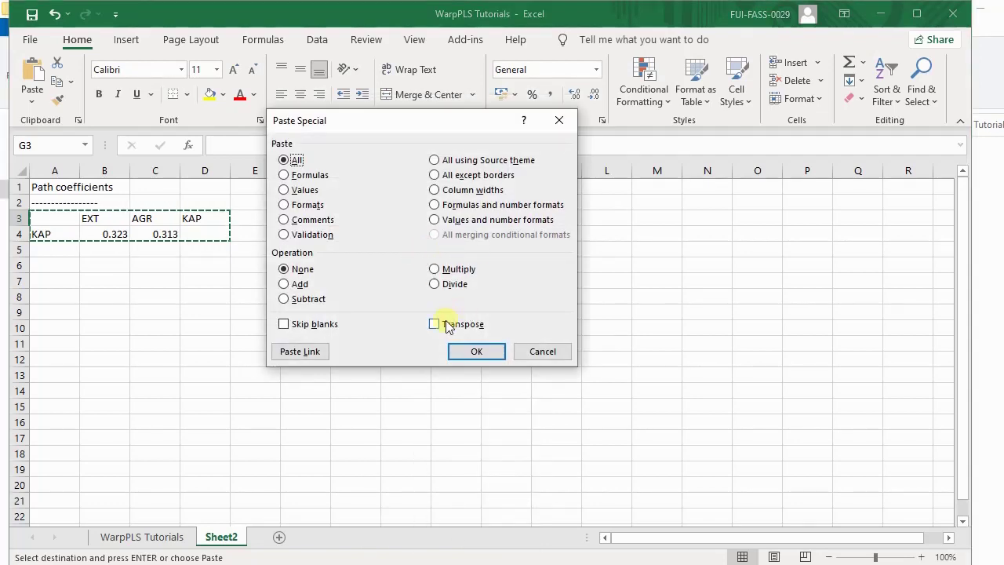
click(446, 325)
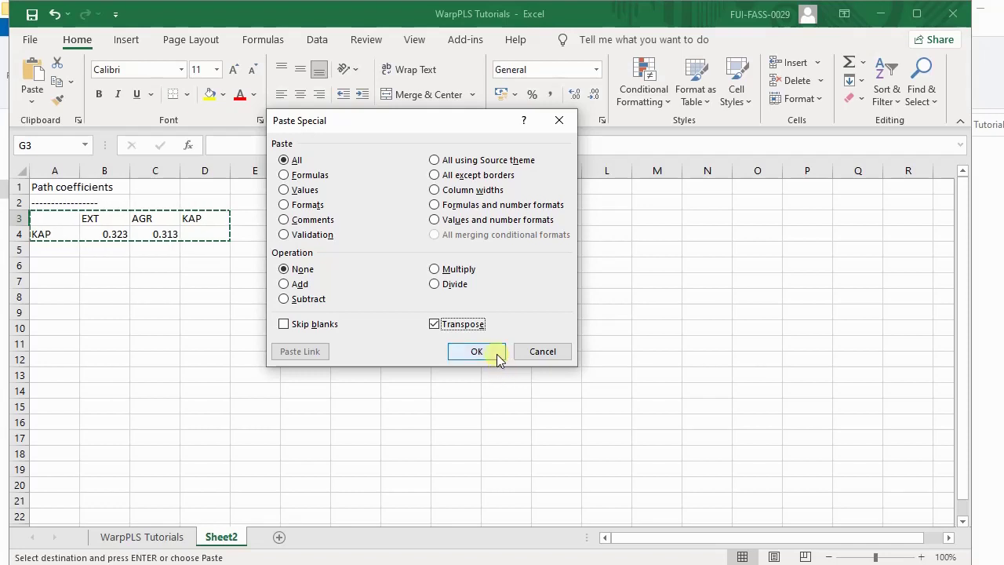
click(476, 351)
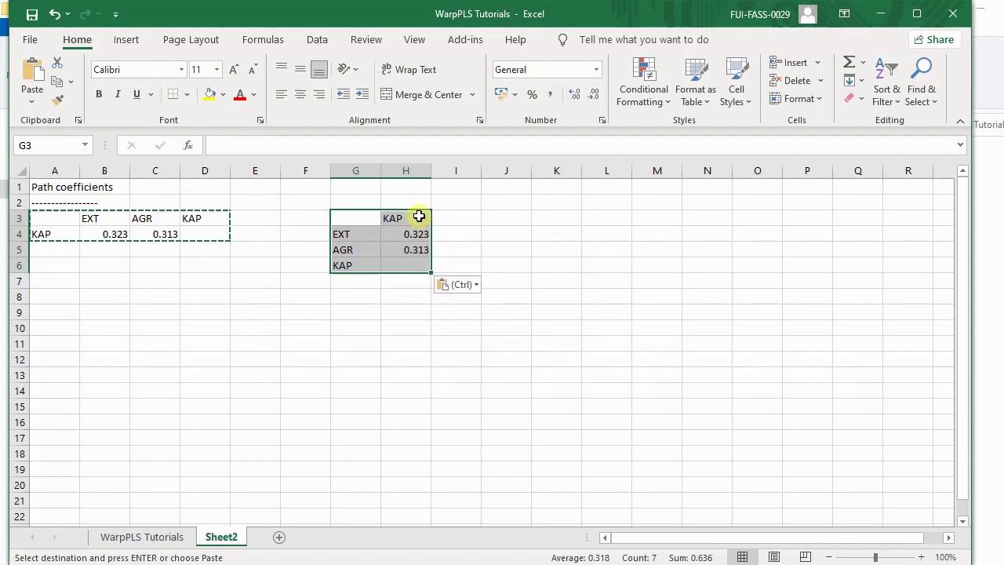
Clear the extra KAP label in cell G6 and change the heading in cell H3 to Beta.
click(369, 268)
key(Delete)
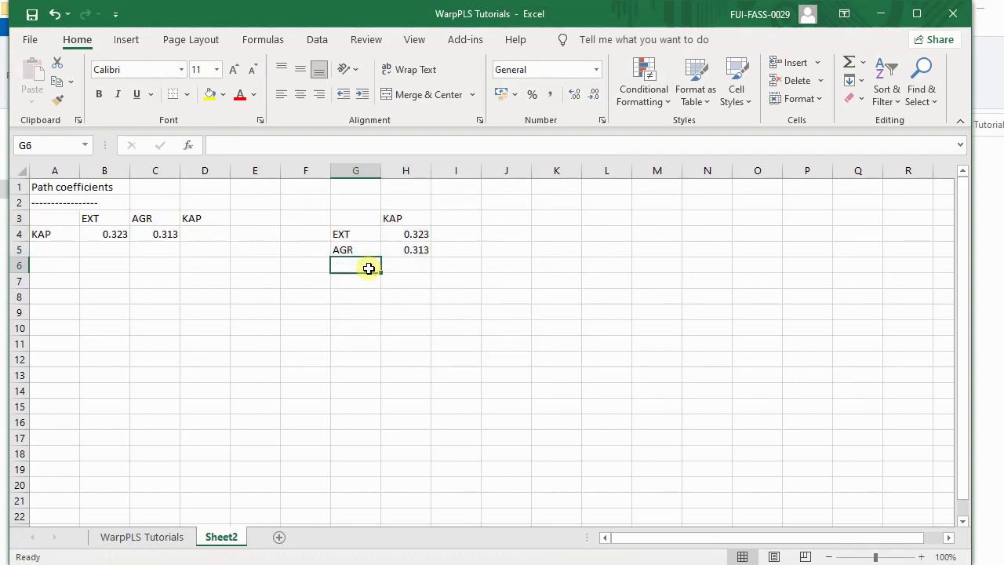
key(Up)
key(Right)
key(Up)
key(Up)
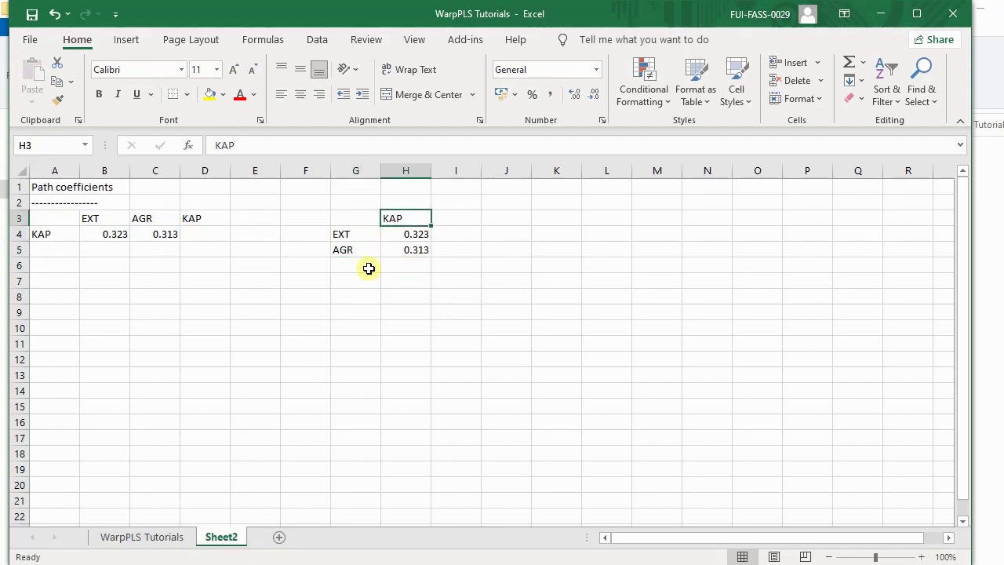
text(Beta)
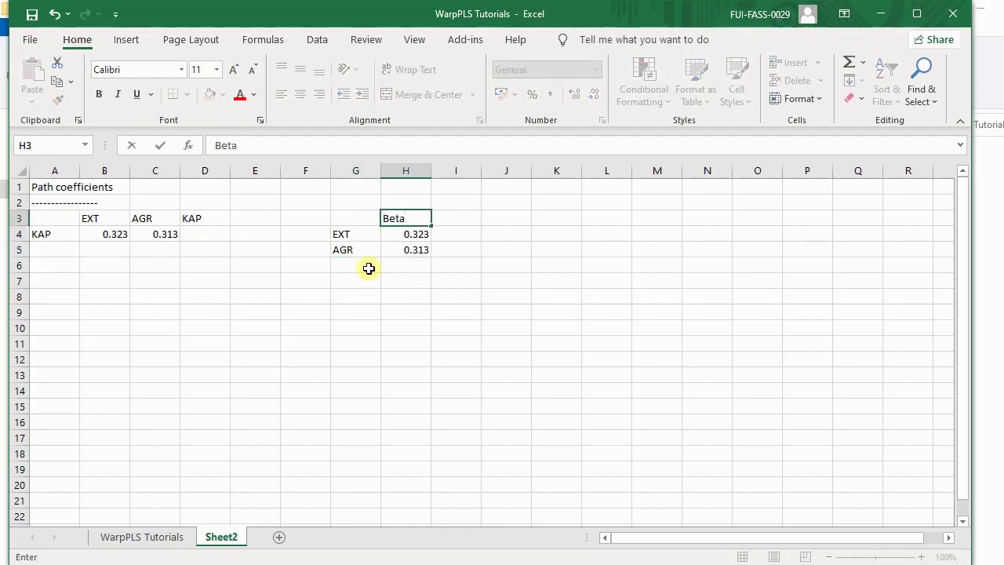
key(Return)
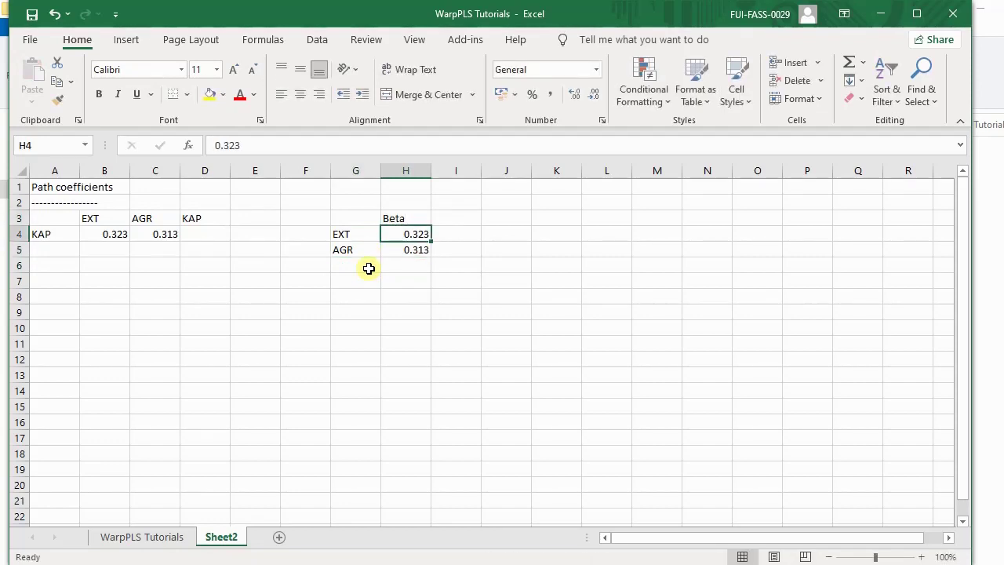
Add the heading Pvalue in cell I3 beside the Beta column.
key(Right)
key(Up)
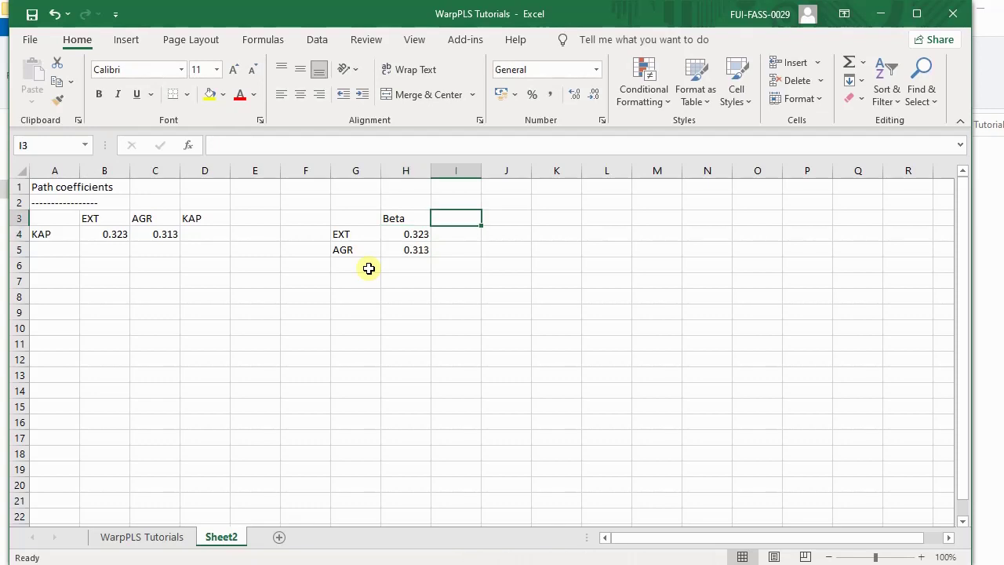
text(Pvalue)
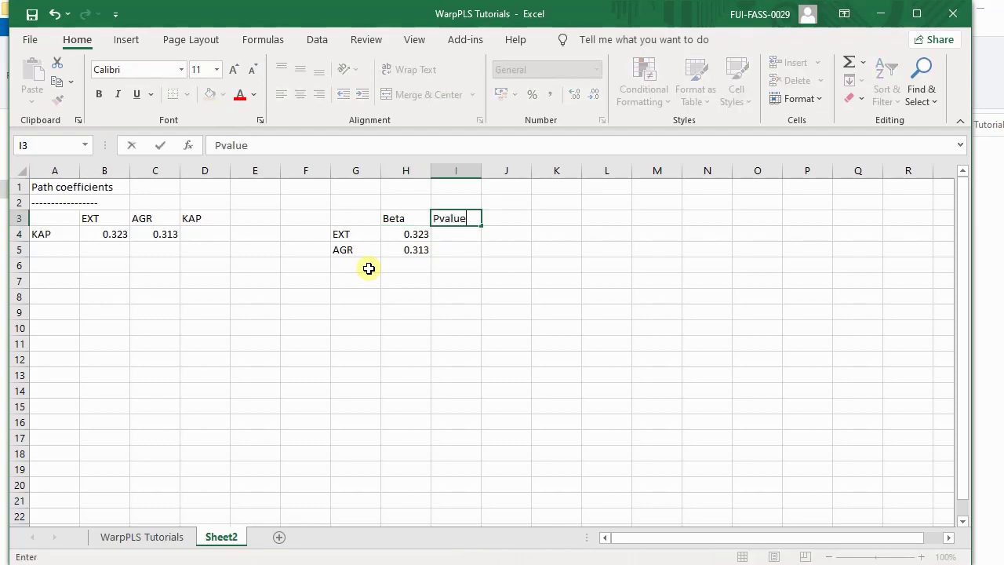
key(Return)
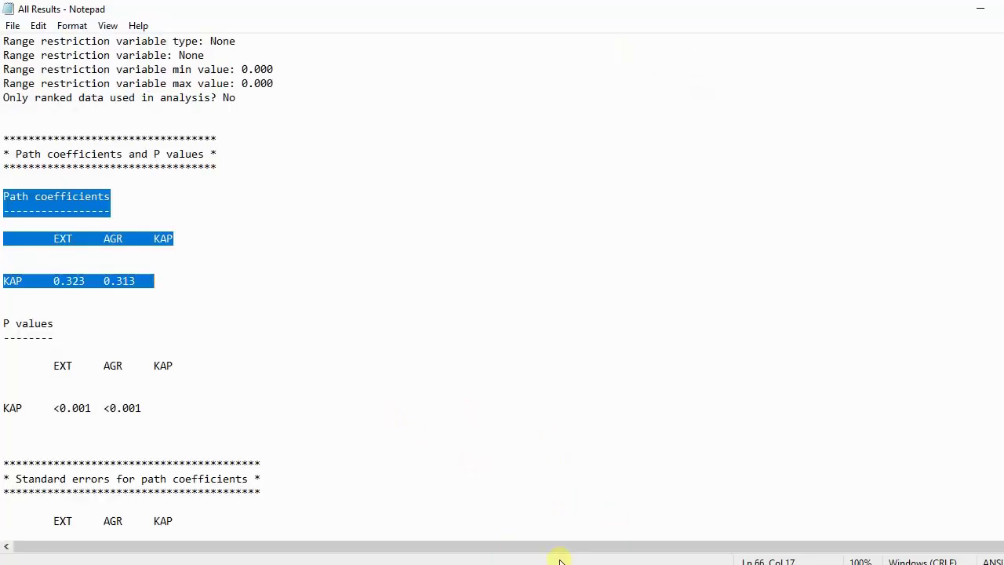
Copy the All Results text in Notepad from the path coefficients to the end and paste it into the Formating Word document.
key(ctrl+shift+End)
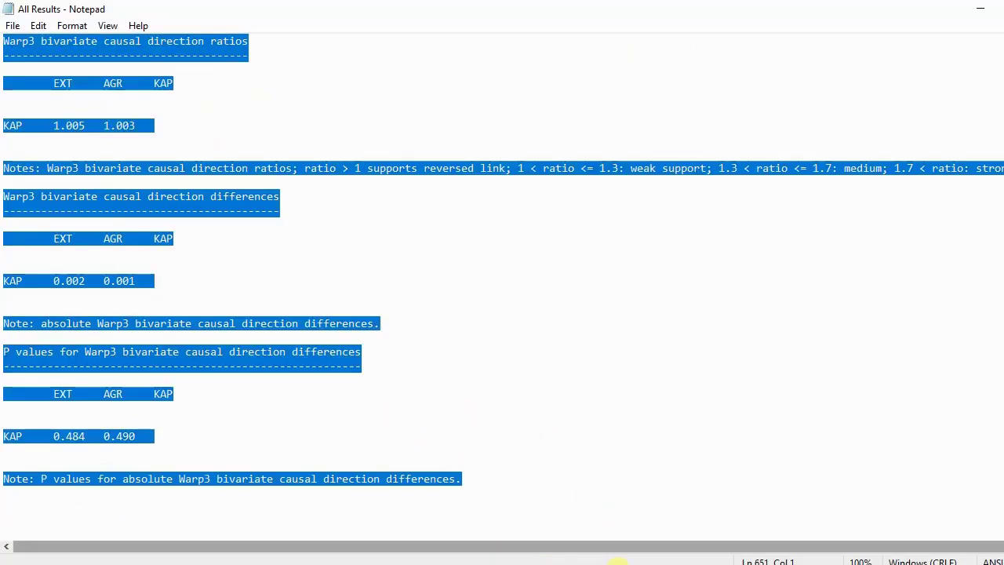
click(571, 559)
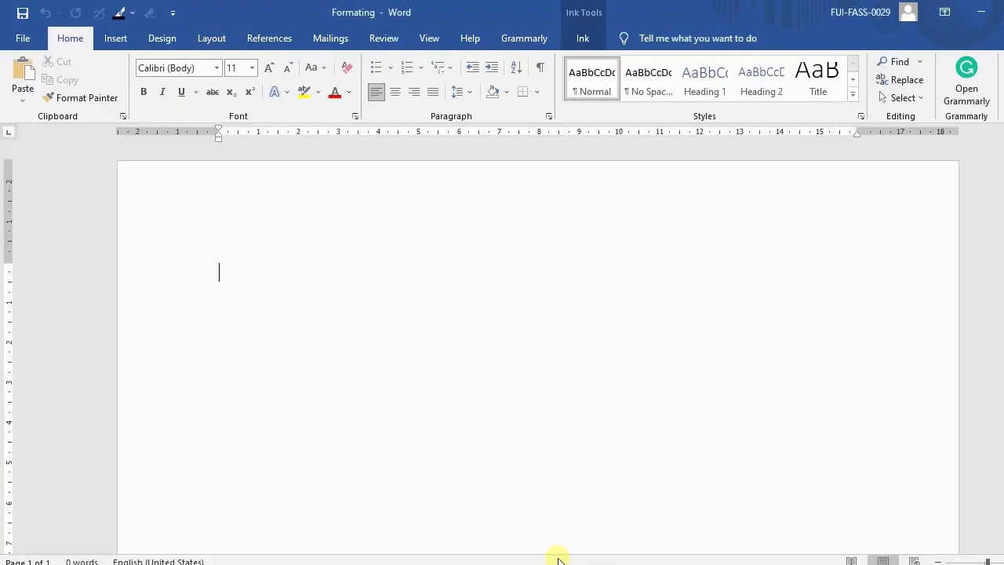
key(ctrl+v)
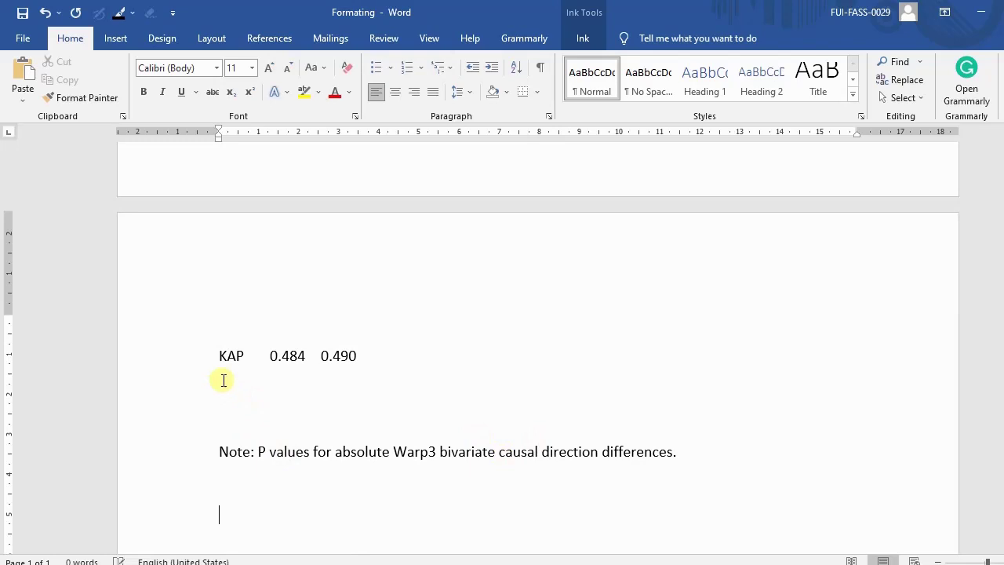
scroll(223, 380, up, 2)
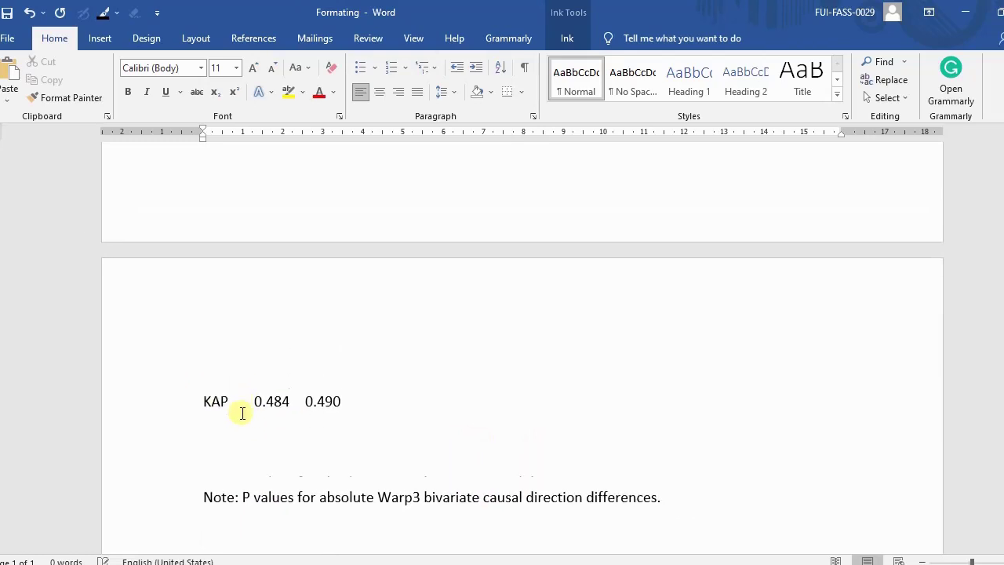
scroll(243, 413, down, 1)
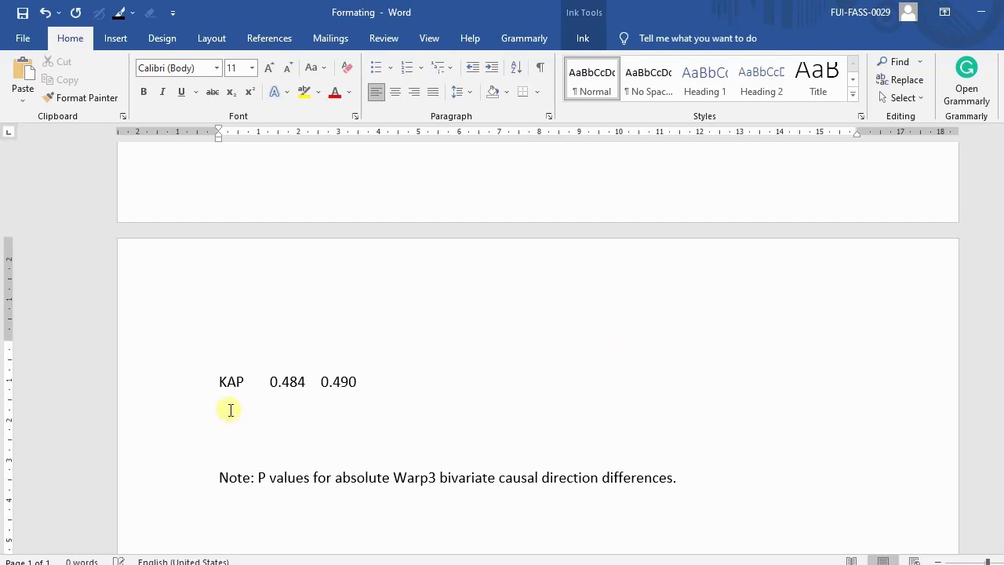
scroll(229, 400, up, 1)
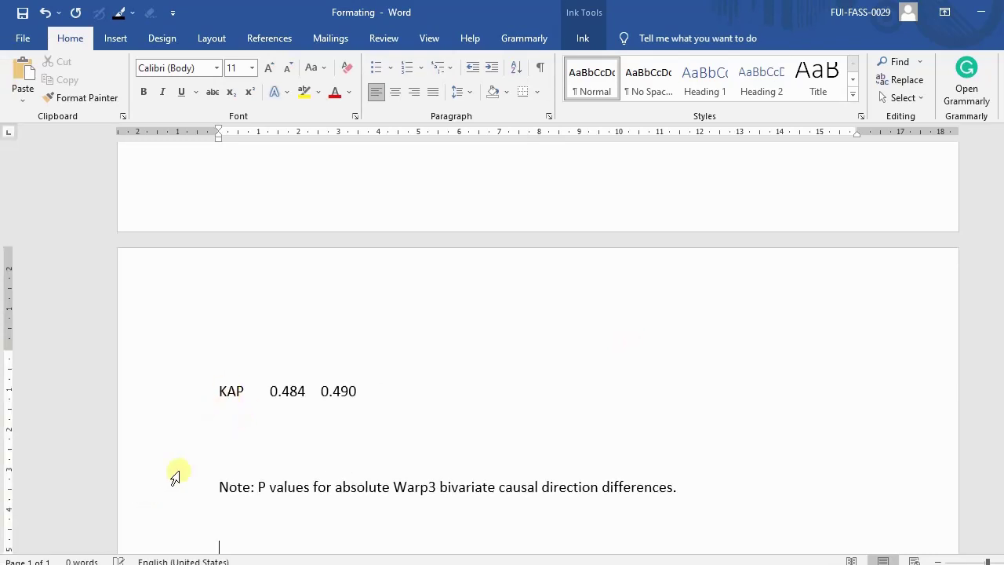
Delete the blank lines before and after the final note on P values for absolute Warp3 bivariate causal direction differences.
click(222, 426)
key(shift+Down)
key(shift+Down)
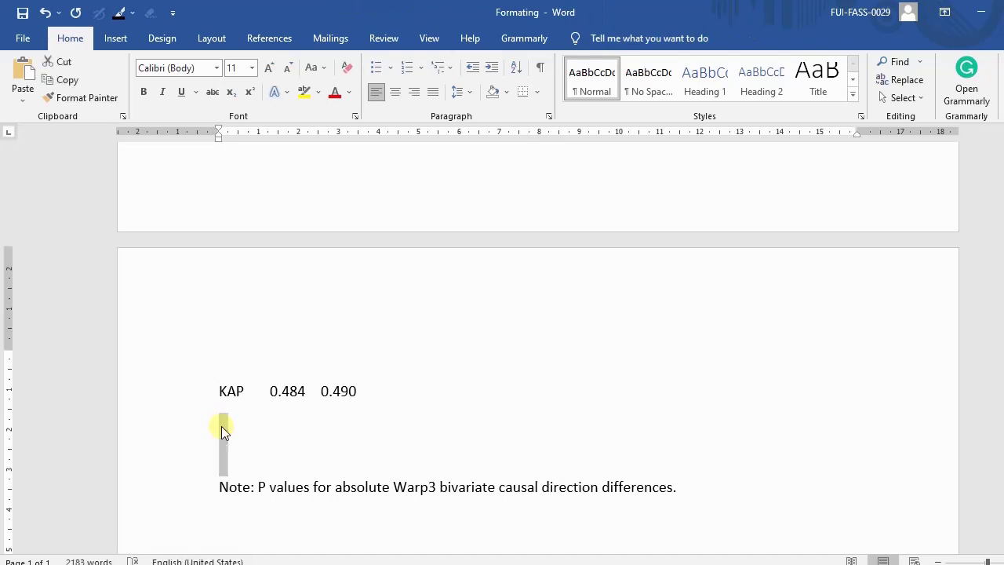
key(Delete)
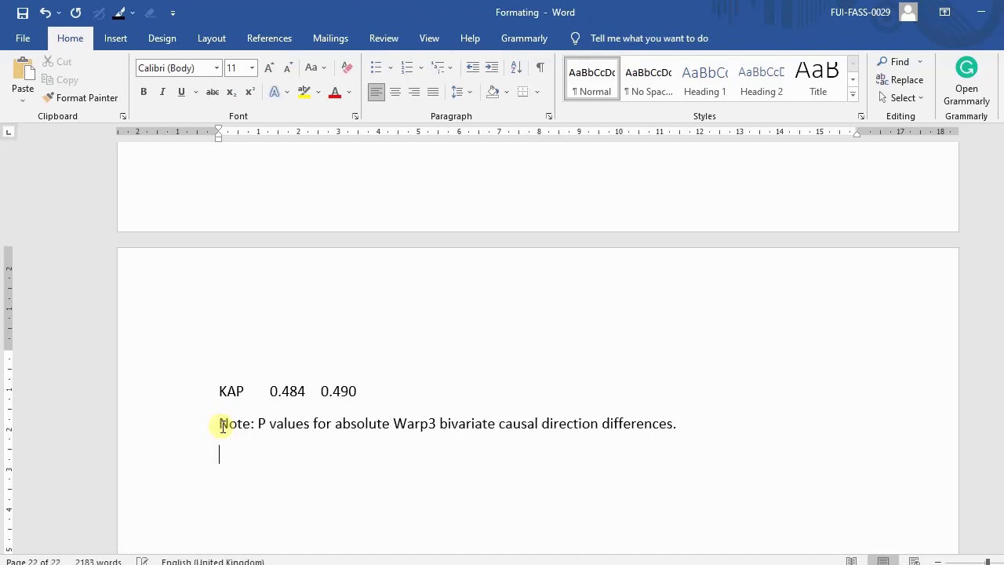
key(shift+Down)
key(shift+Down)
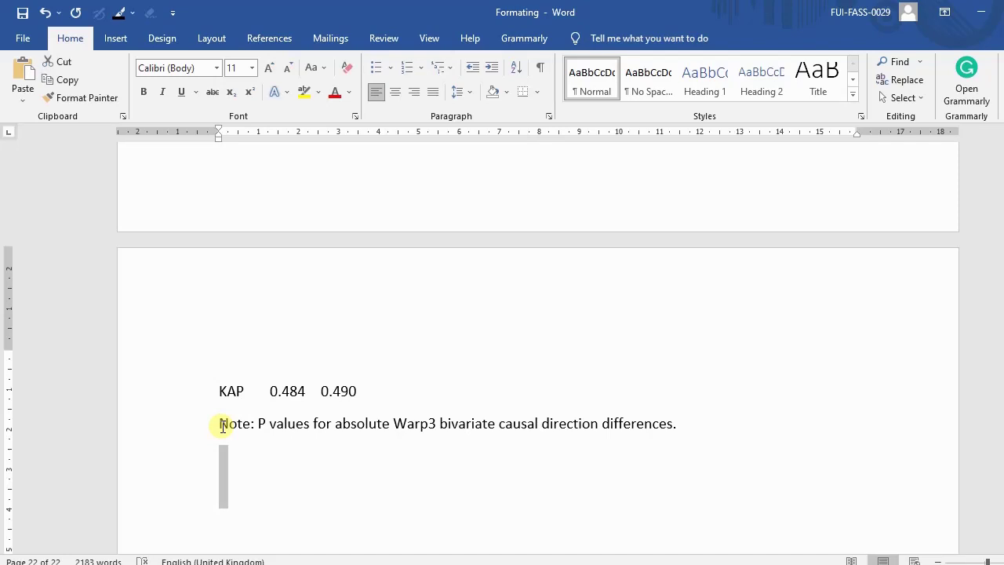
key(Delete)
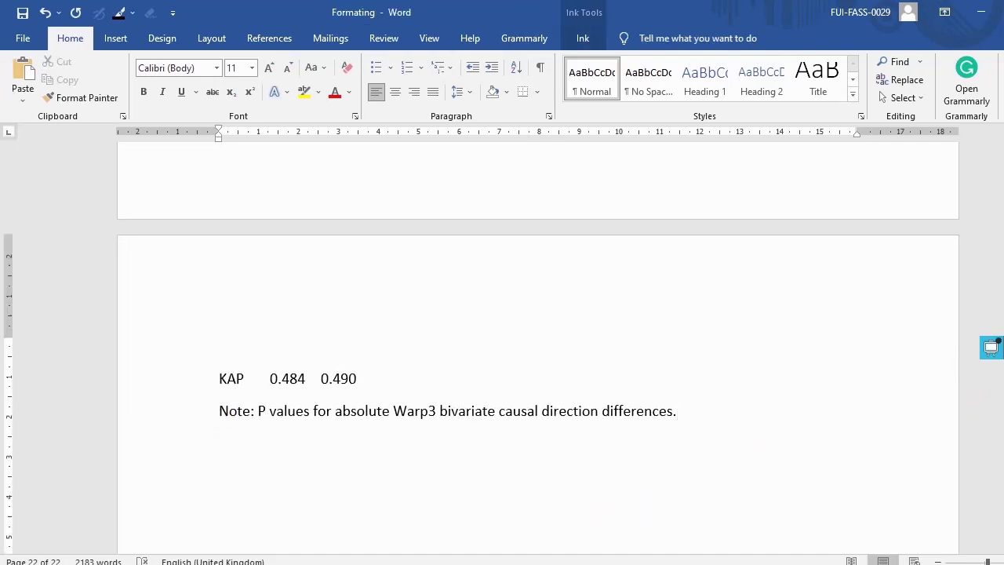
scroll(537, 353, down, 5)
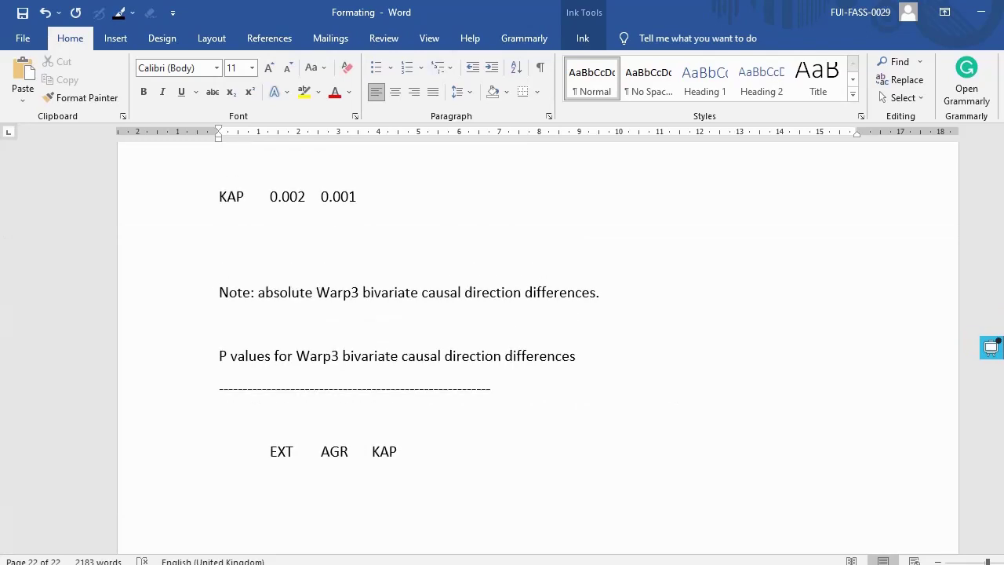
scroll(537, 353, up, 10)
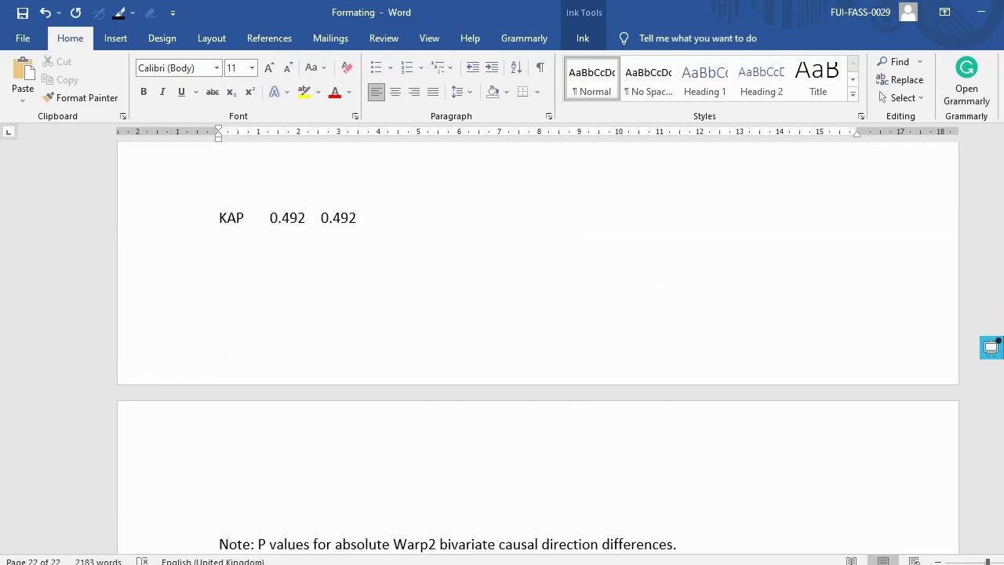
scroll(538, 353, up, 10)
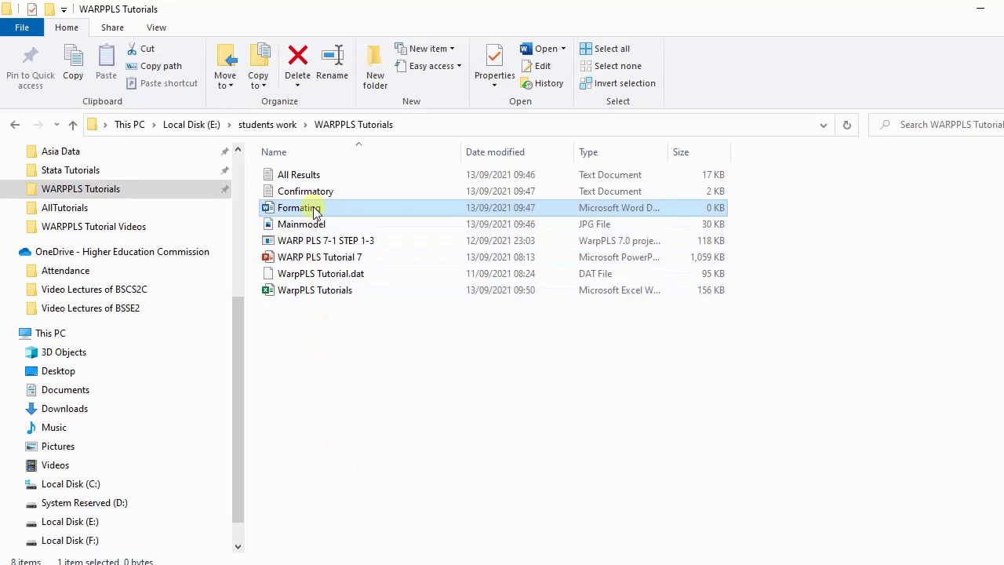
Switch to File Explorer and open the Mainmodel picture from the WARPPLS Tutorials folder.
click(305, 210)
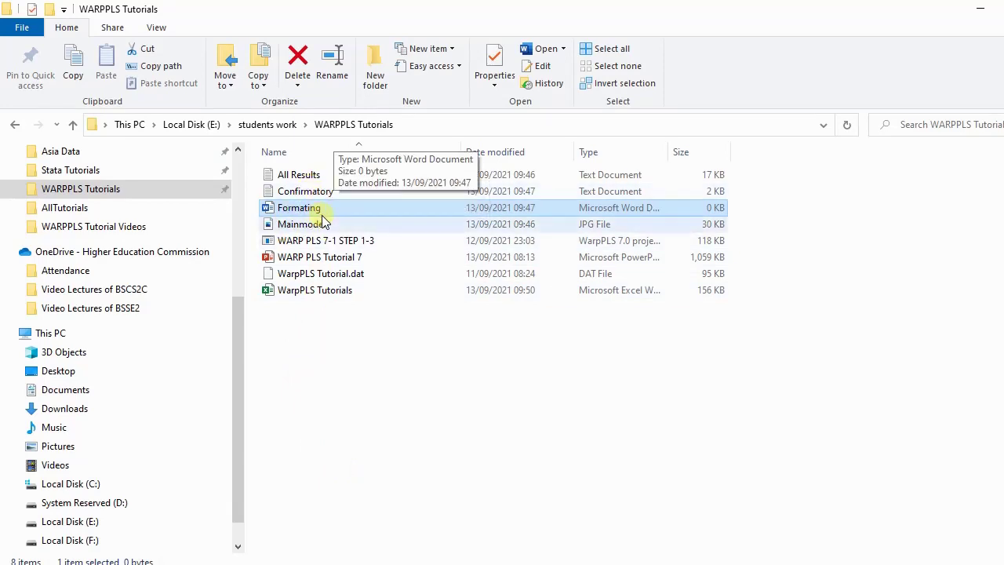
click(324, 221)
click(322, 223)
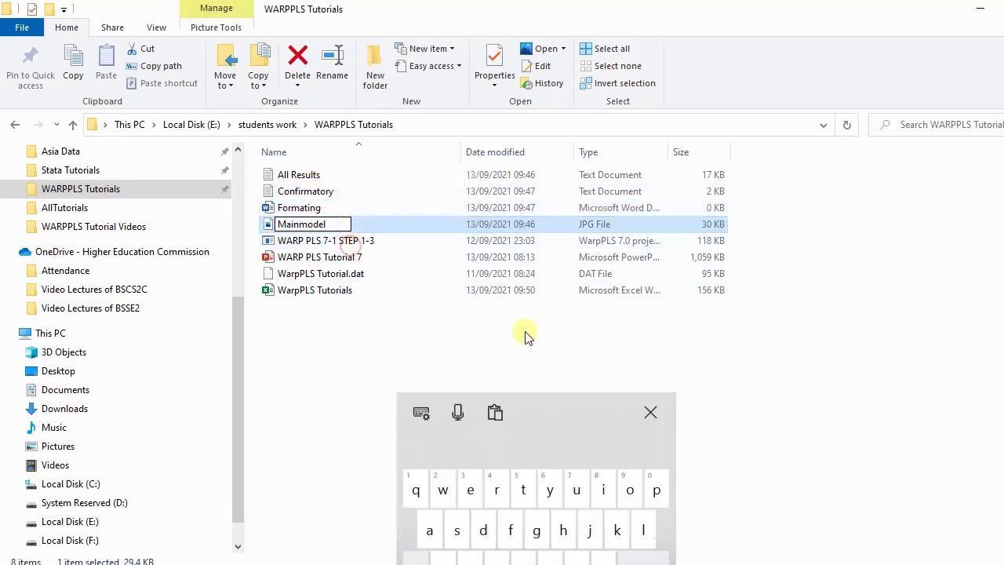
click(370, 426)
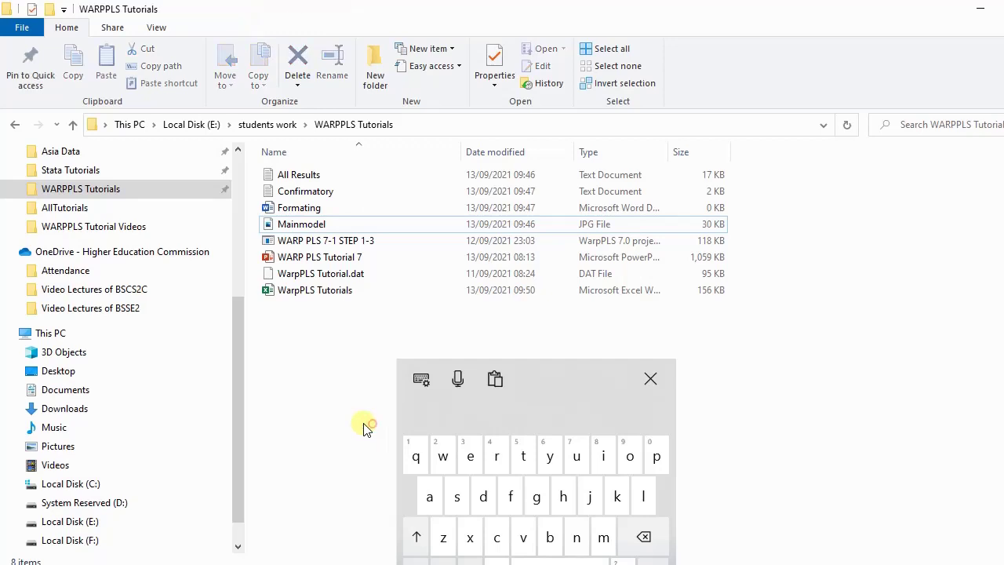
click(274, 226)
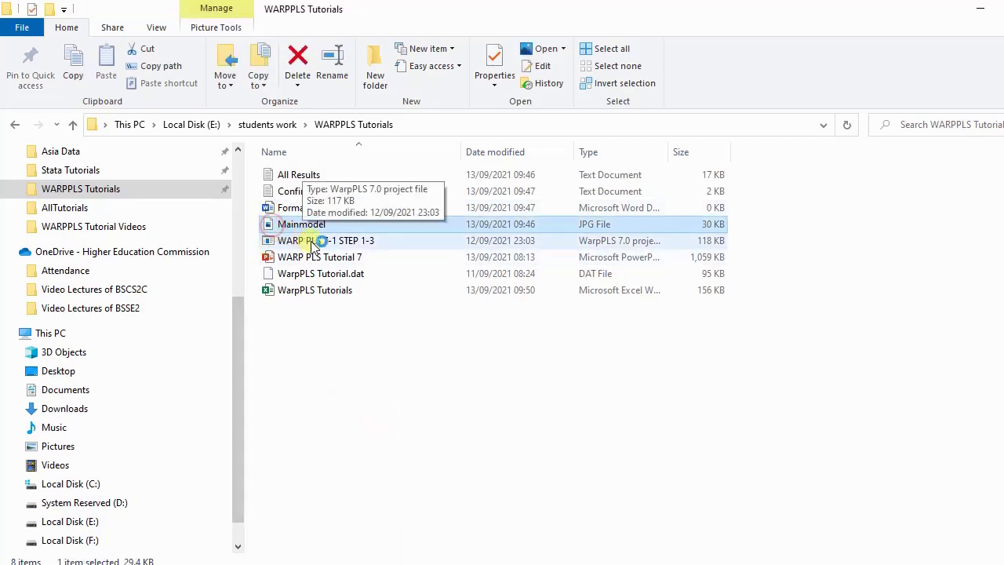
Switch to the WarpPLS Tutorials workbook in Excel and return to the Beta and Pvalue table on Sheet2.
click(564, 562)
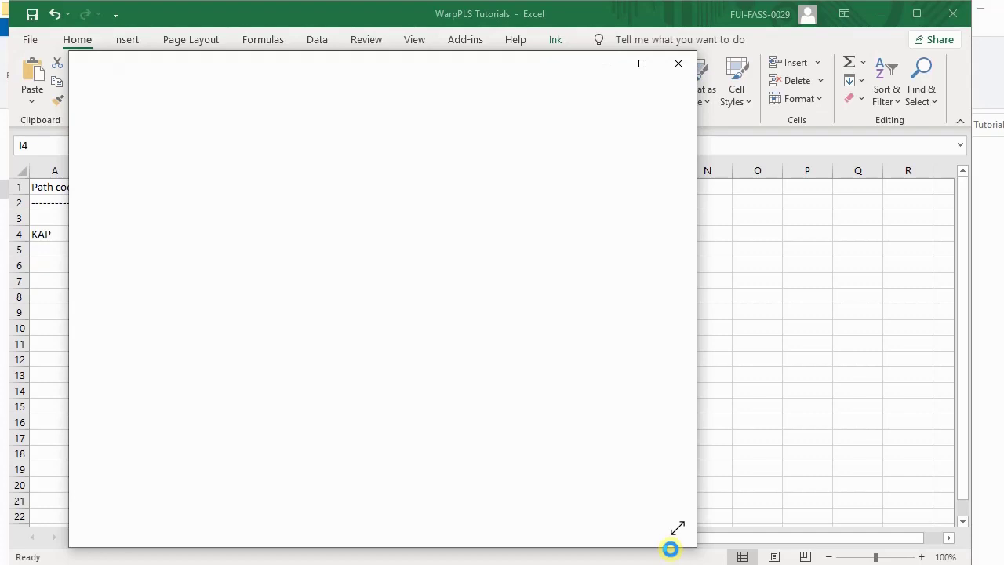
click(759, 386)
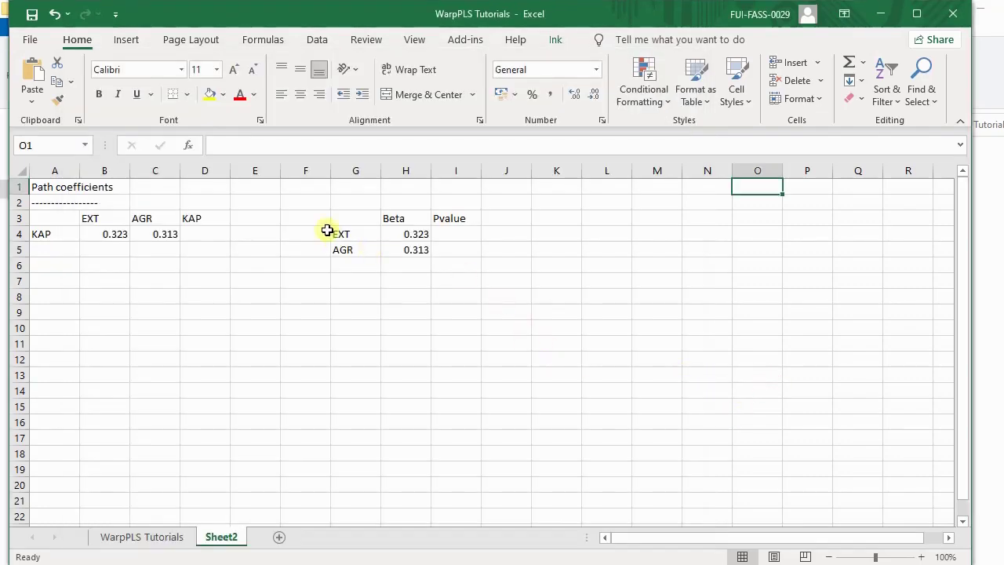
scroll(340, 222, down, 1)
scroll(345, 218, up, 1)
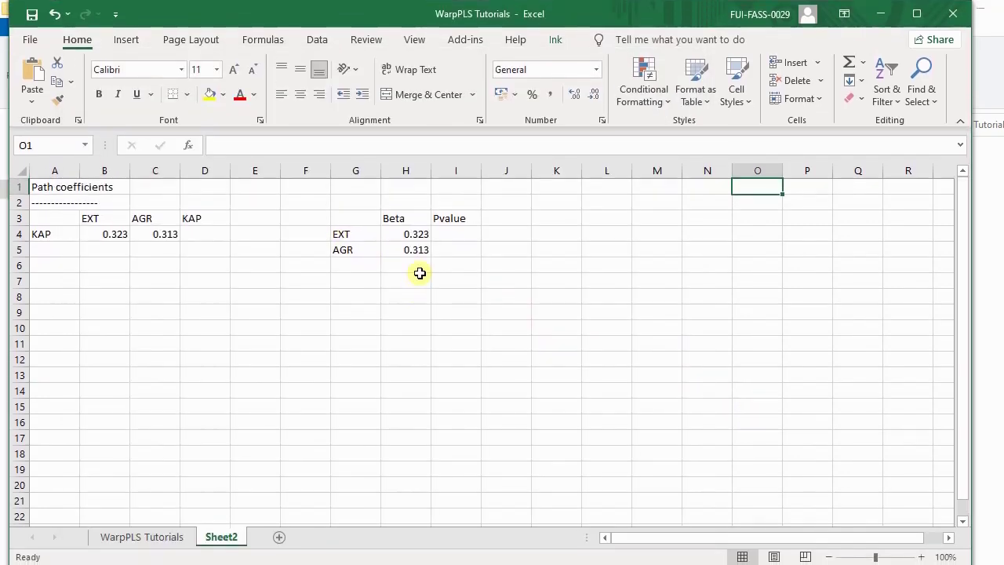
click(354, 224)
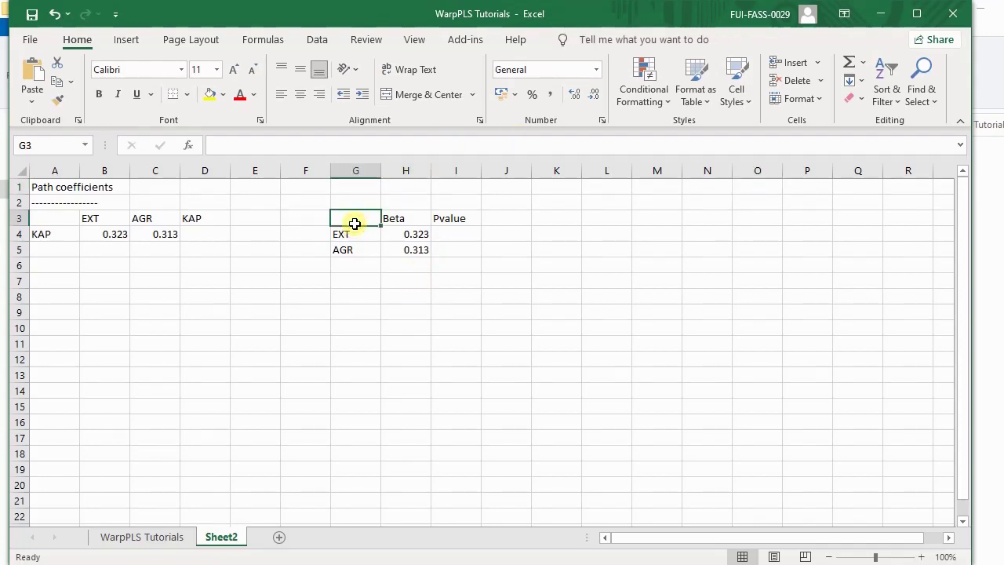
key(shift+Right)
key(shift+Down)
key(shift+Right)
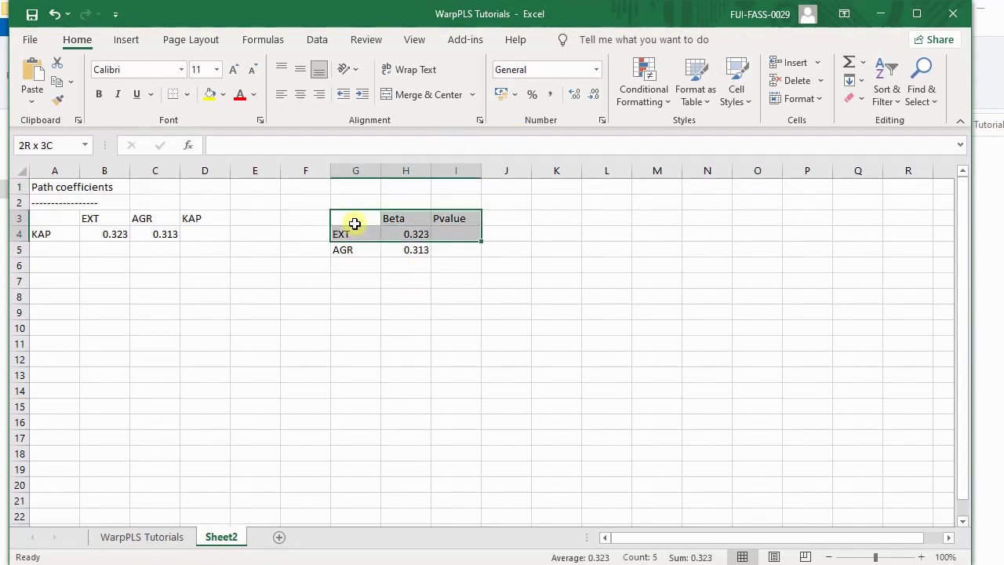
key(shift+Down)
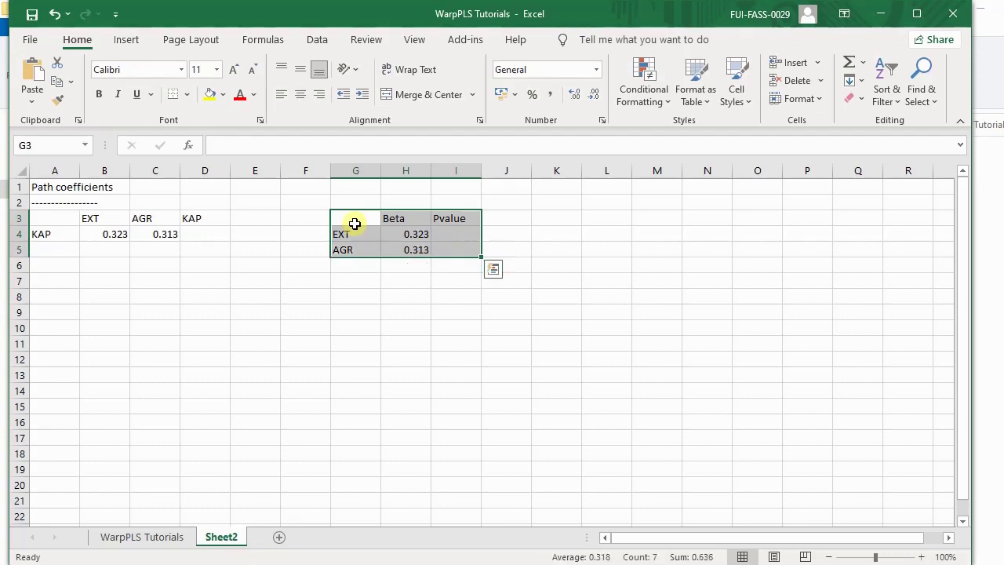
Format the Beta and Pvalue table in cells G3:I5 in Times New Roman, size 12.
click(354, 224)
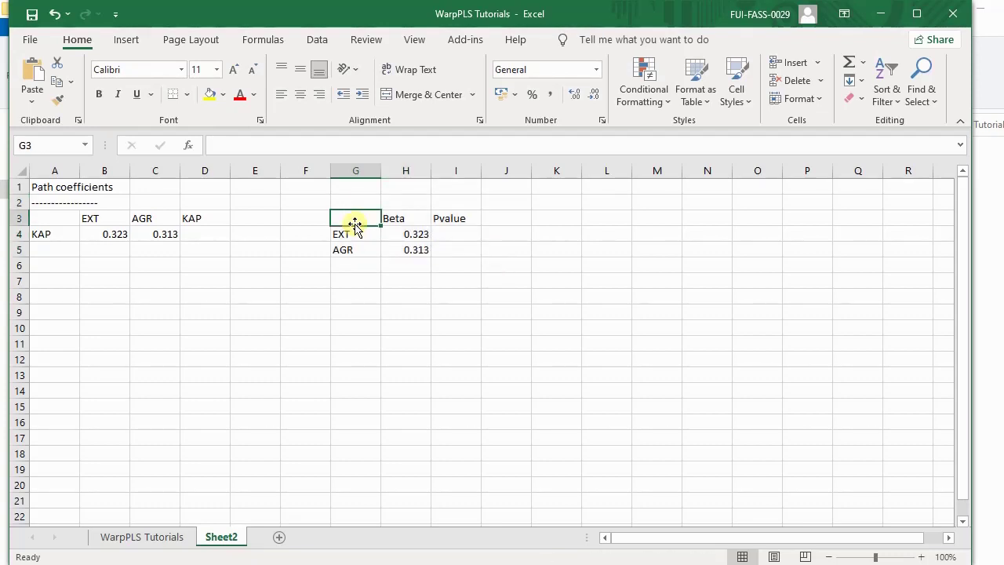
key(shift+Right)
key(shift+Down)
key(shift+Right)
key(shift+Down)
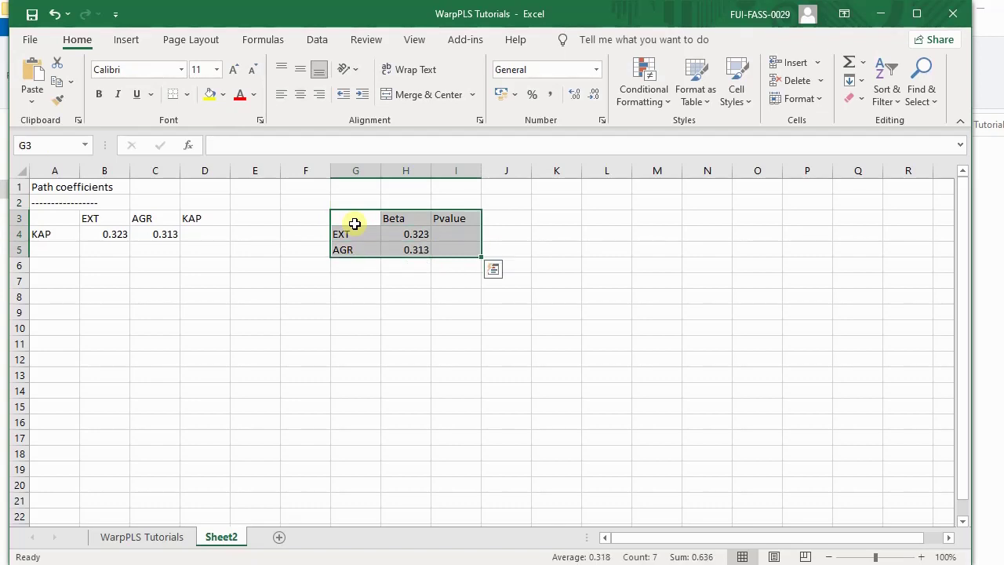
click(157, 66)
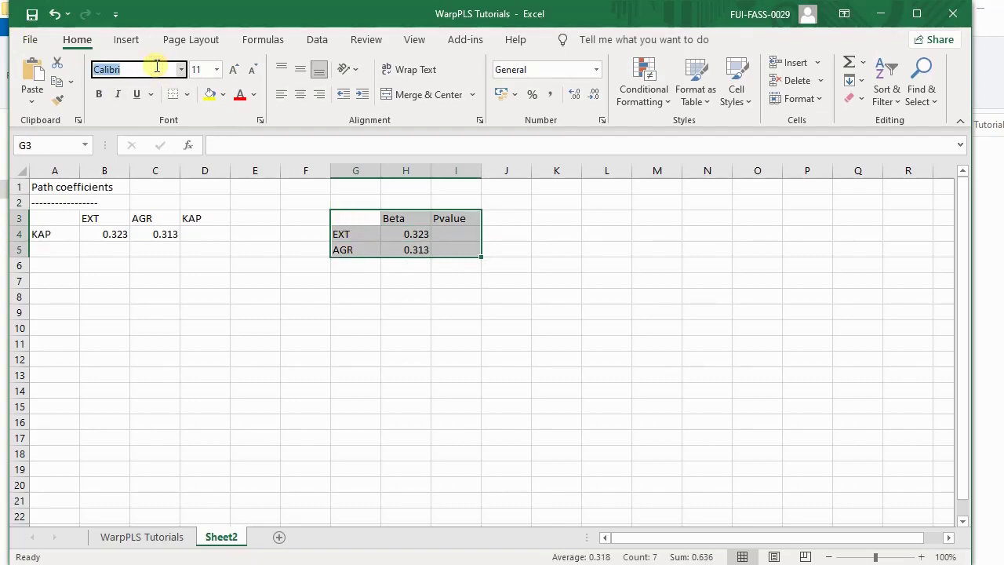
text(Times New Roman)
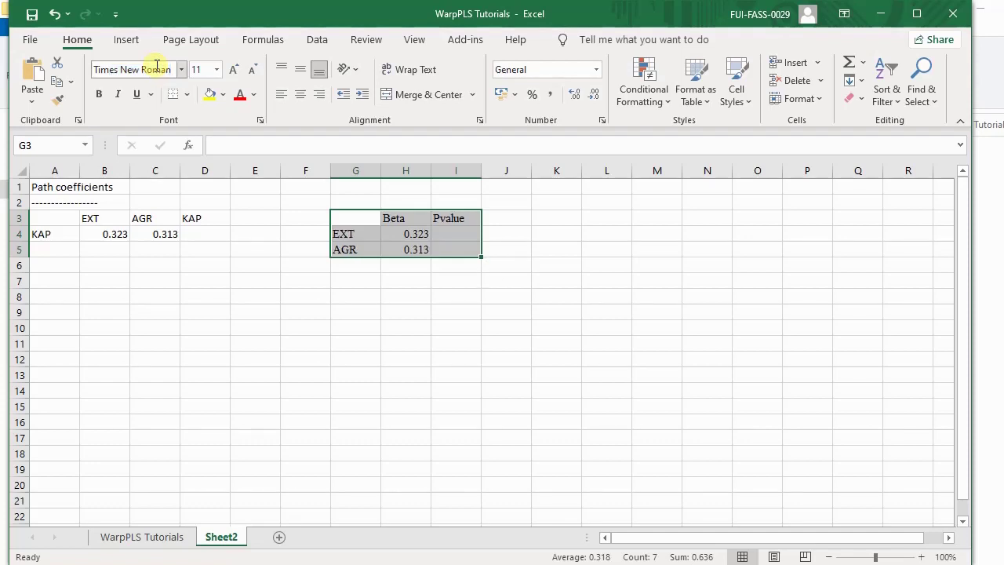
key(Return)
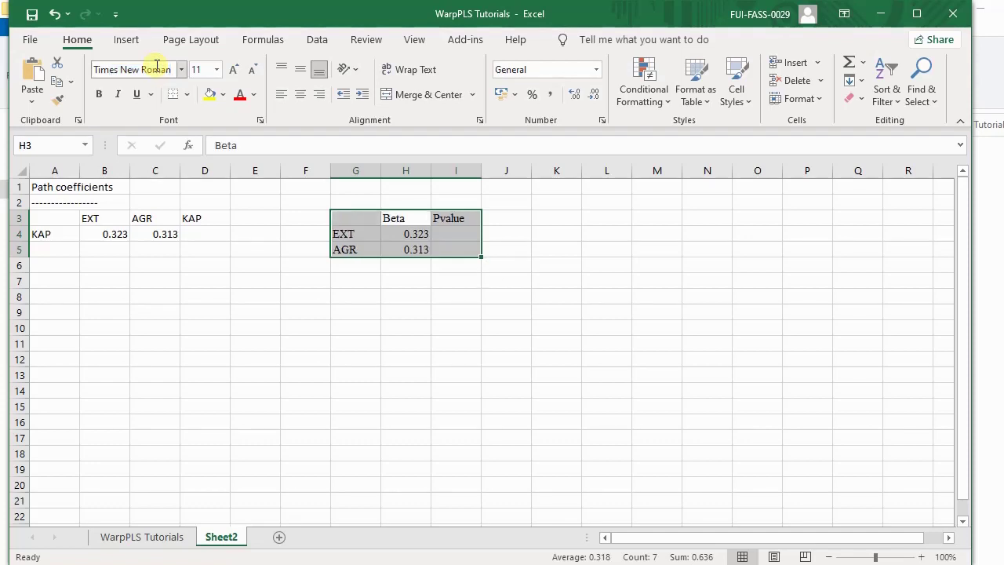
click(204, 69)
text(12)
key(Return)
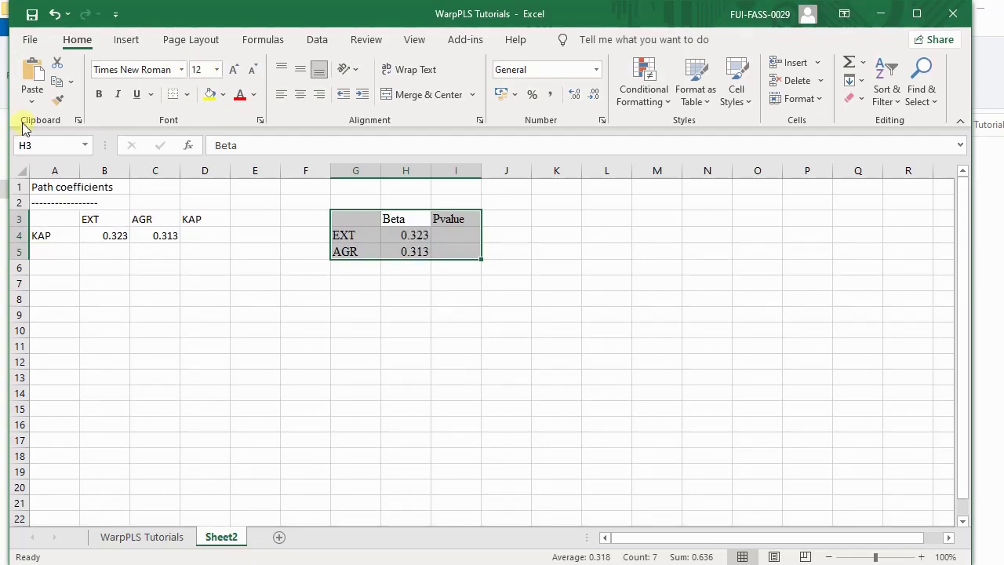
click(395, 299)
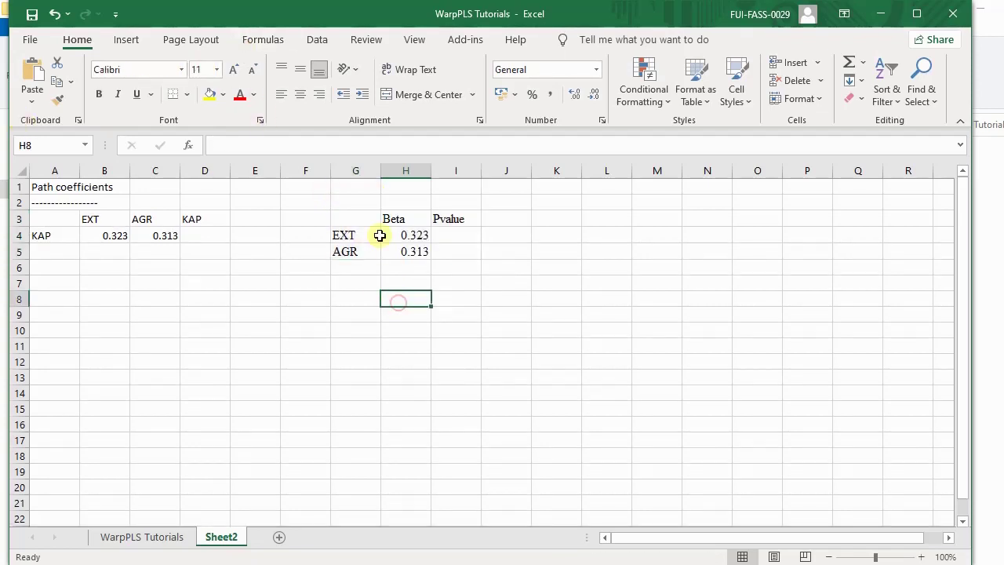
Apply top and bottom borders to the table's header row in cells G3:I3.
click(368, 216)
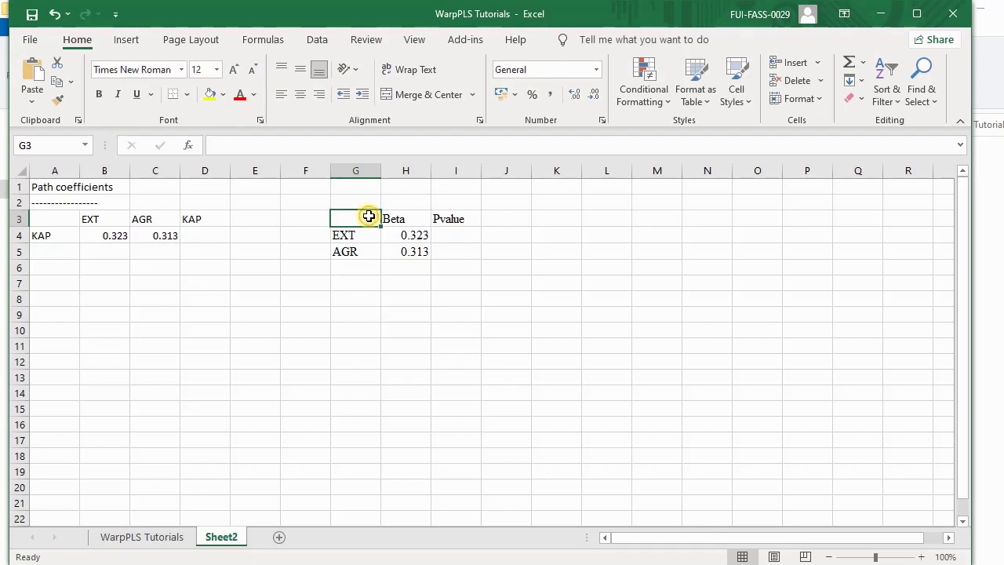
key(shift+Right)
key(shift+Right)
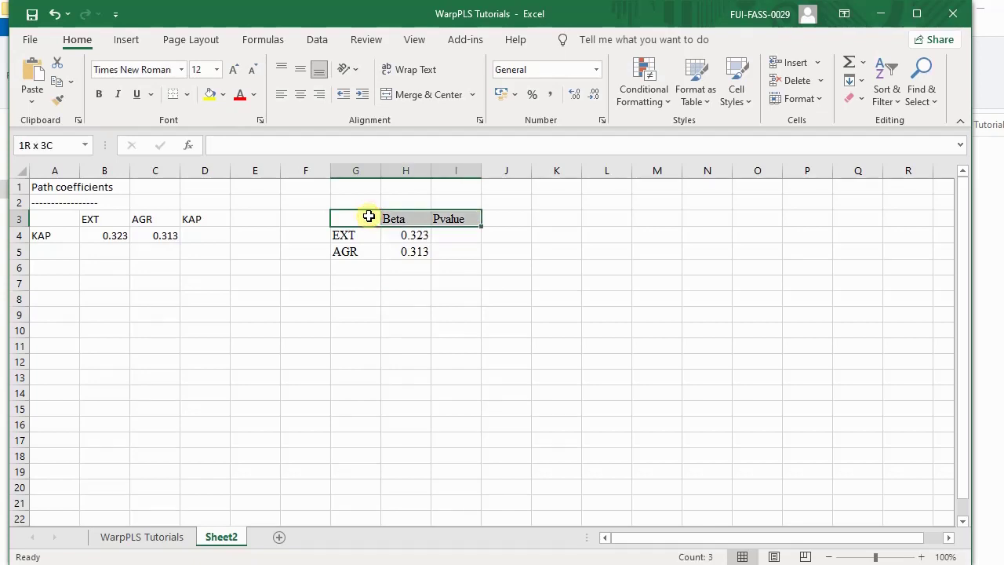
click(188, 94)
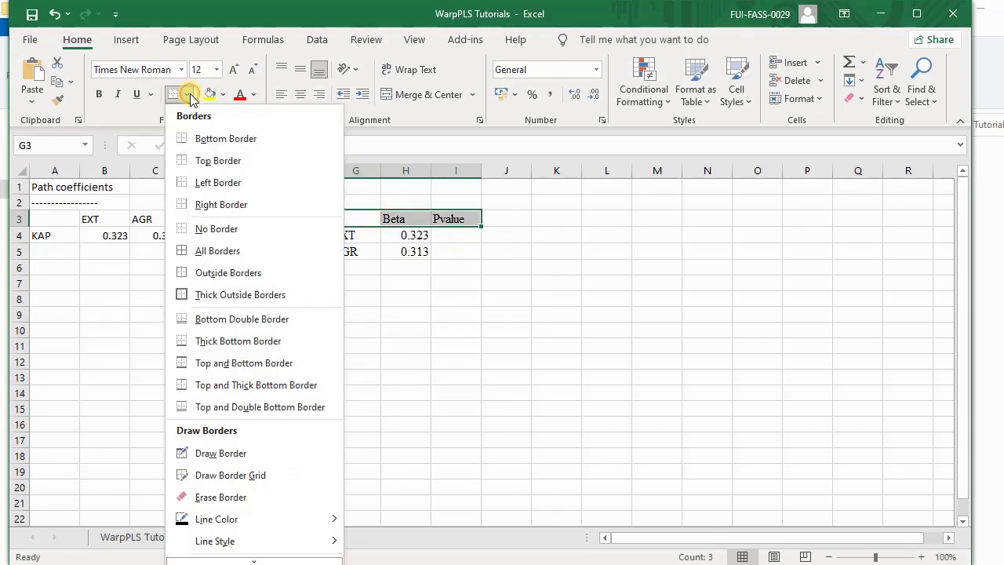
click(243, 363)
click(485, 294)
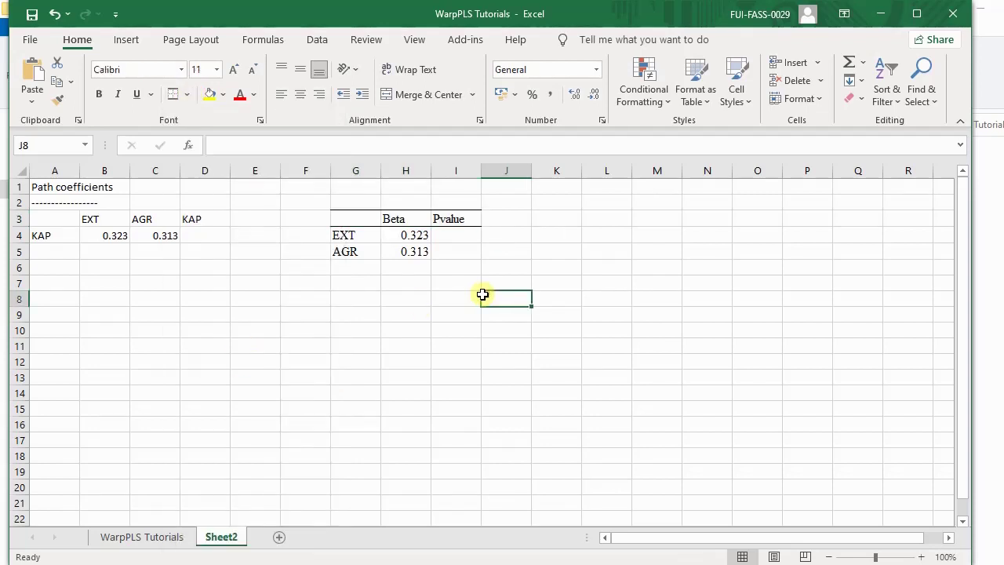
Apply the same top and bottom borders to the EXT and AGR rows in cells G4:I5.
click(376, 233)
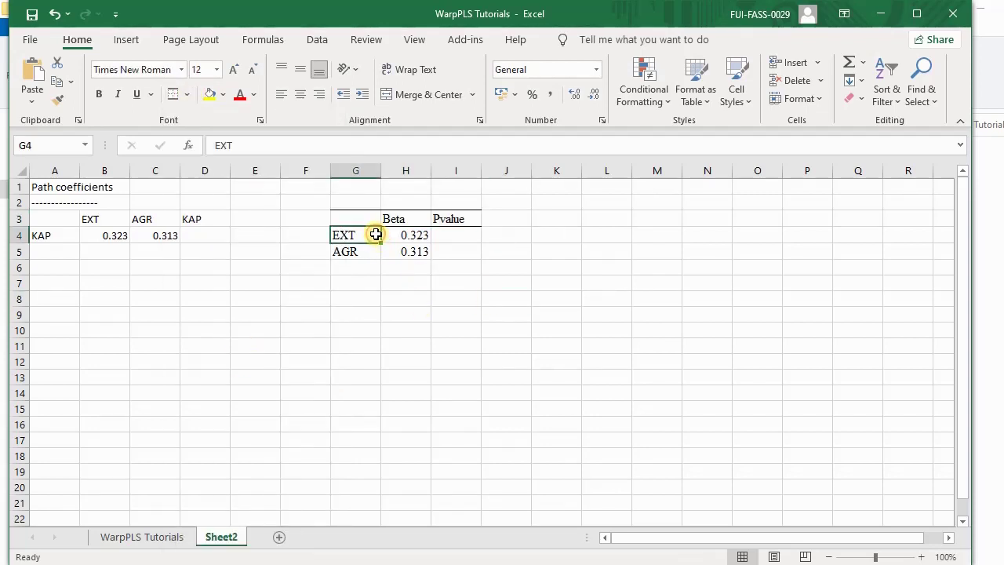
key(shift+Down)
key(shift+Right)
key(shift+Right)
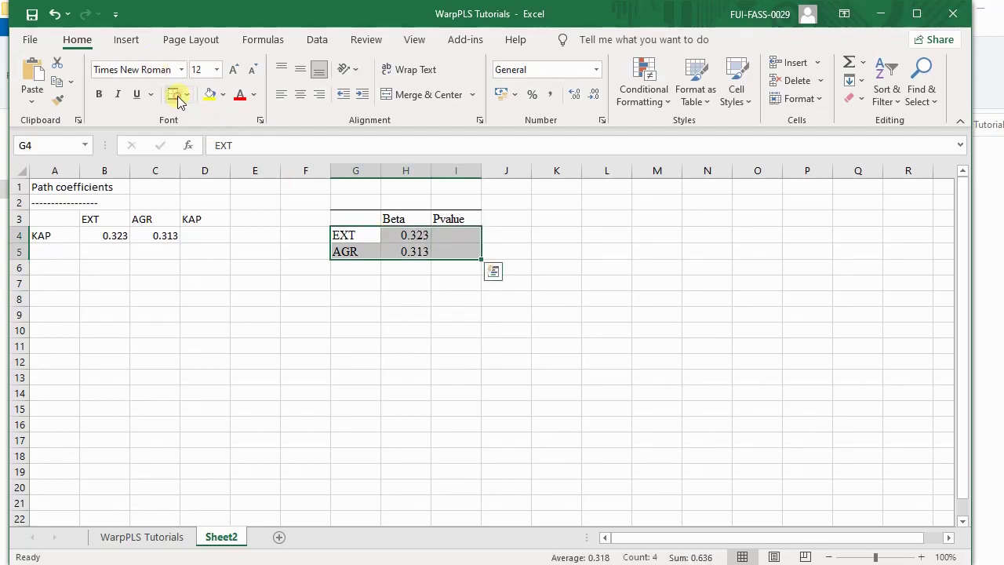
click(175, 94)
click(637, 279)
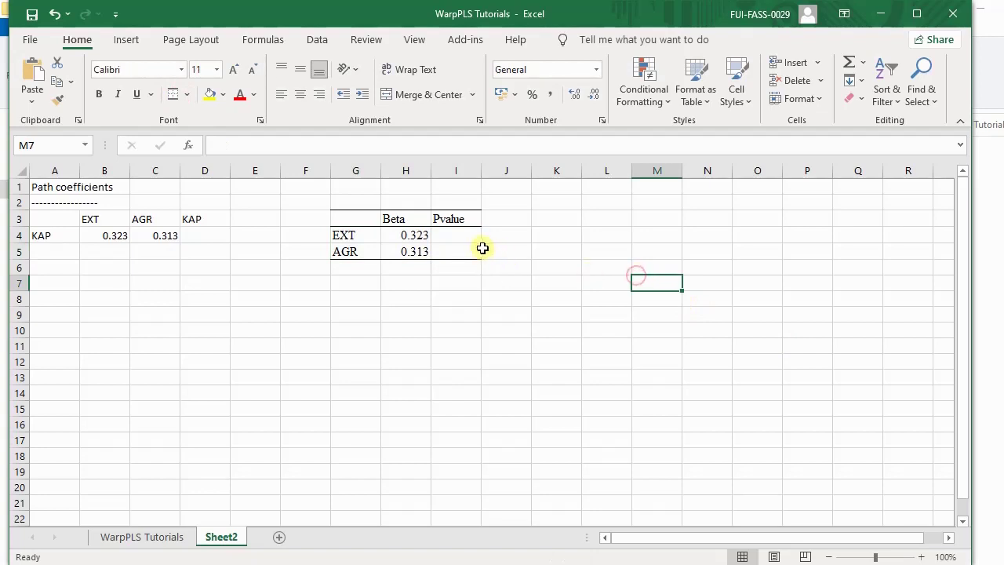
Enter <0.001 as the Pvalue for both EXT and AGR in cells I4 and I5.
click(477, 237)
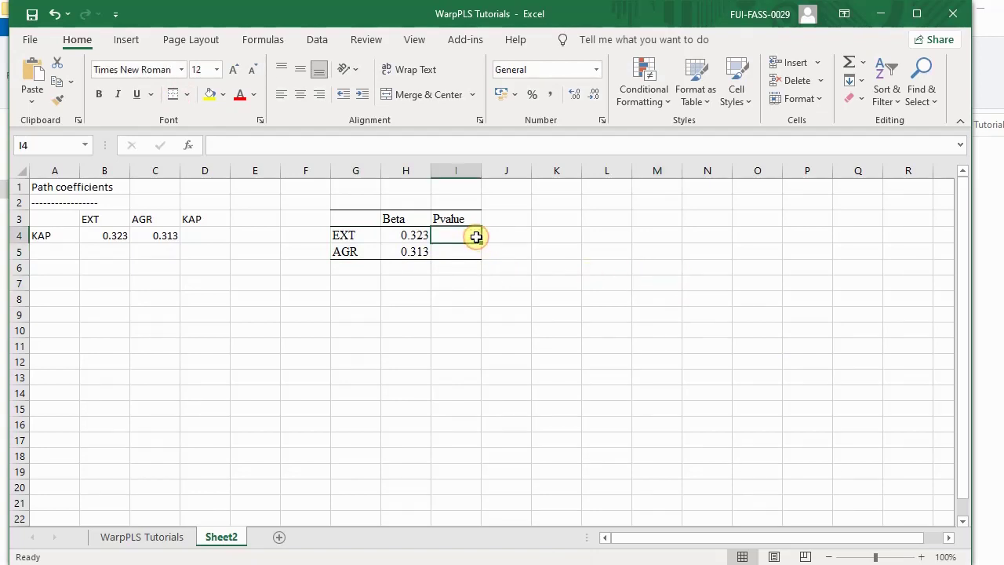
text(<0.00)
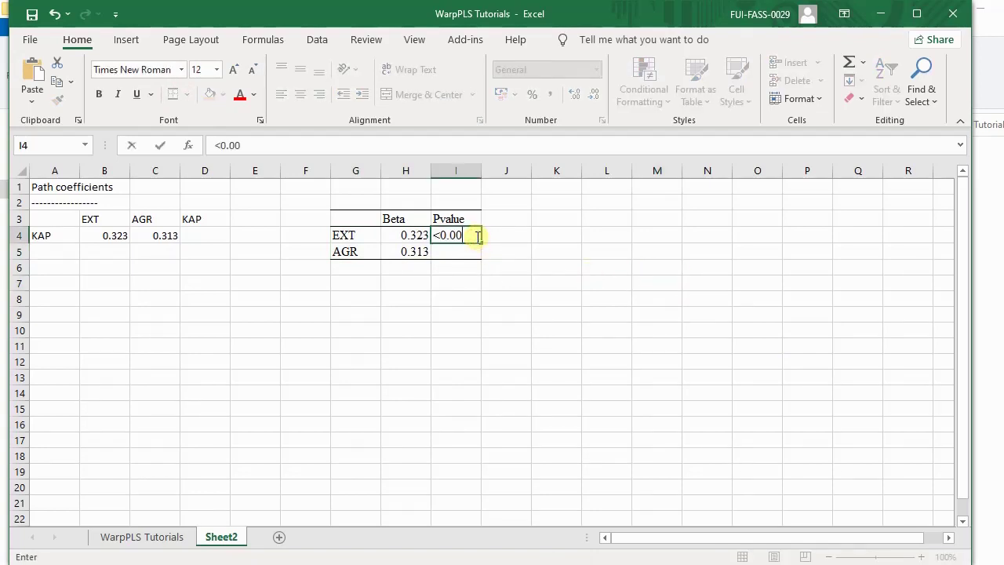
text(1)
key(Return)
text(<)
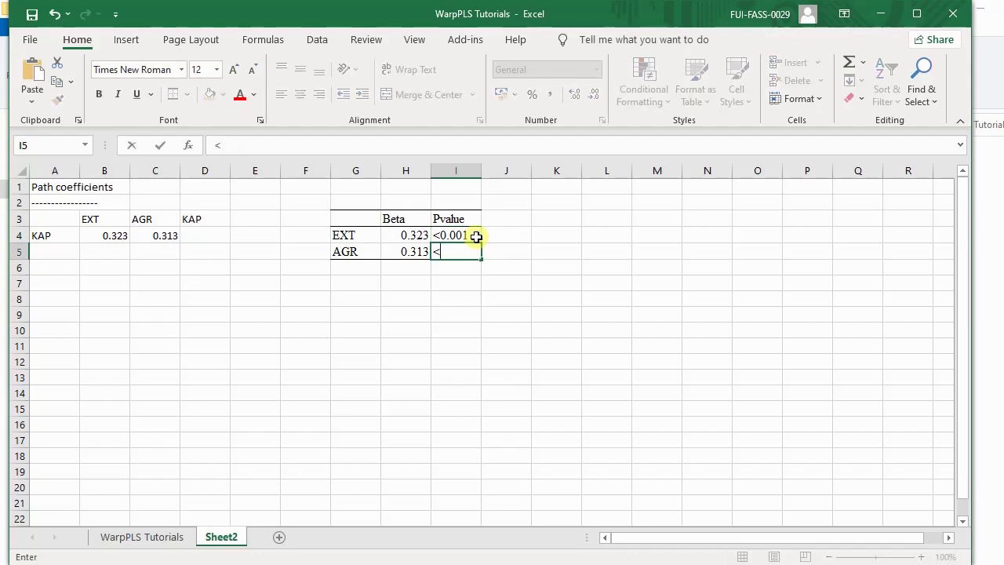
text(0..1)
key(BackSpace)
key(BackSpace)
text(00)
key(Return)
Copy the whole Beta and Pvalue table in cells G3:I5, including its header row.
key(Up)
key(Up)
key(Up)
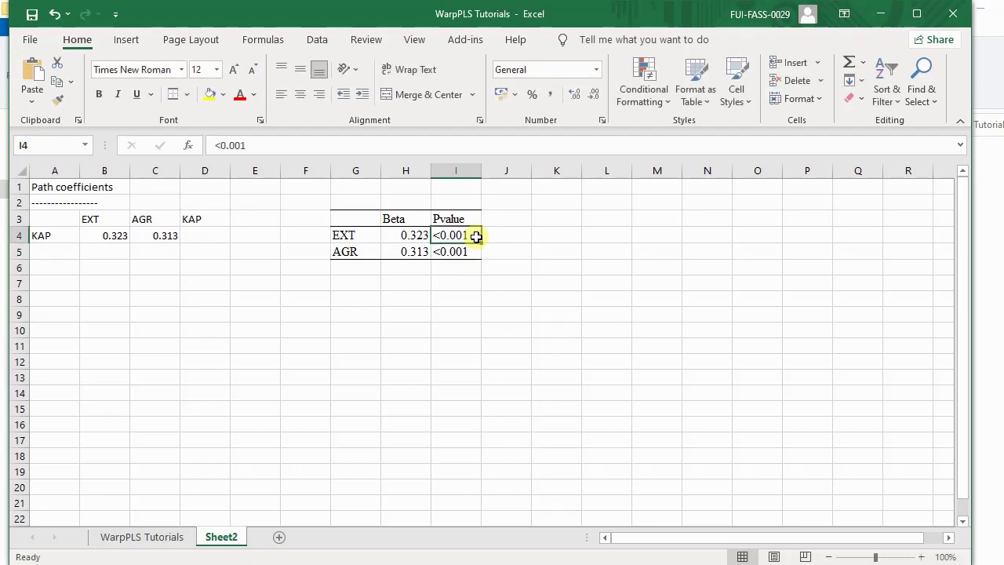
key(Left)
key(Left)
key(shift+Right)
key(shift+Right)
key(shift+Down)
key(shift+Down)
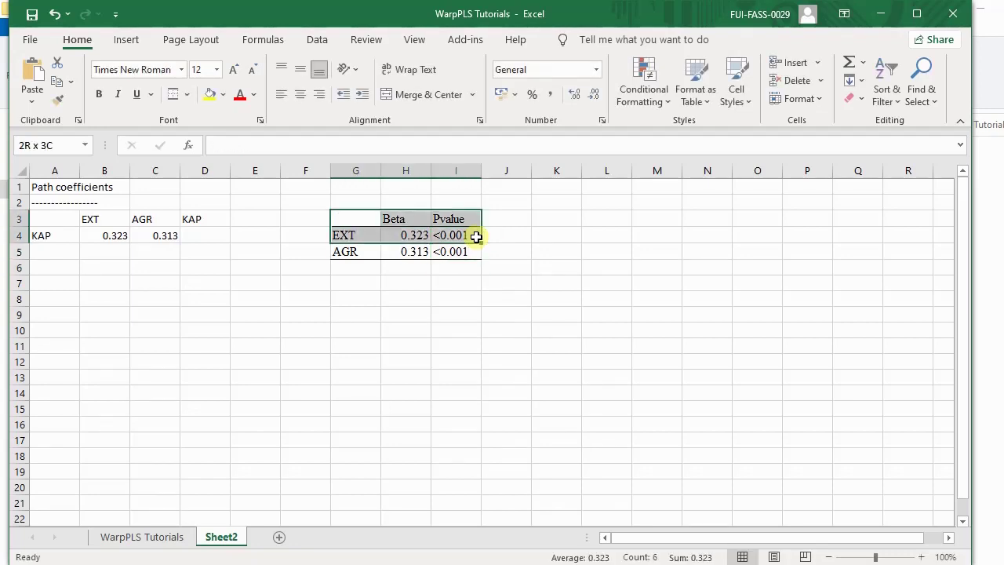
key(ctrl+c)
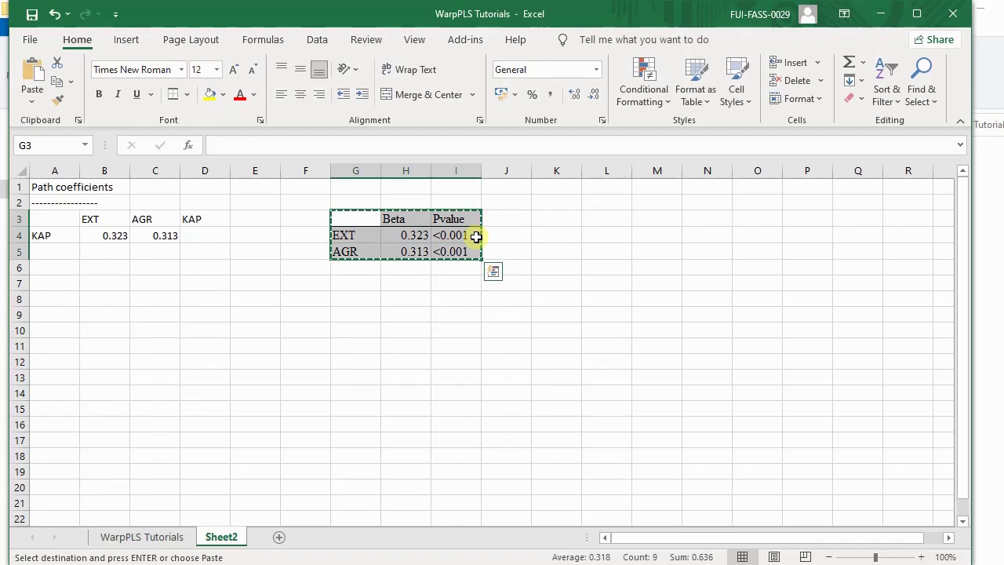
Switch to the Formating document in Word and paste the copied table on a new page at the end.
click(634, 564)
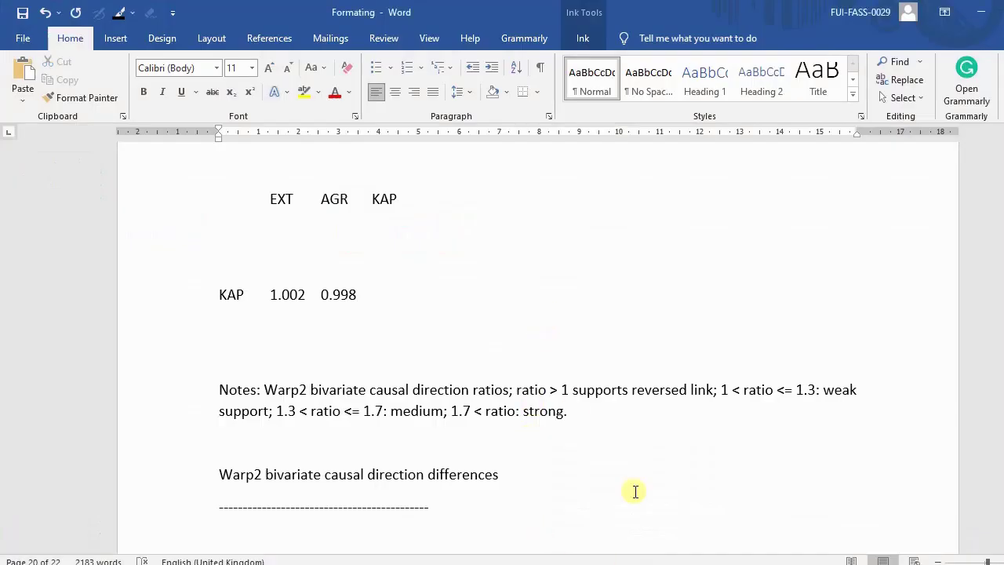
click(640, 548)
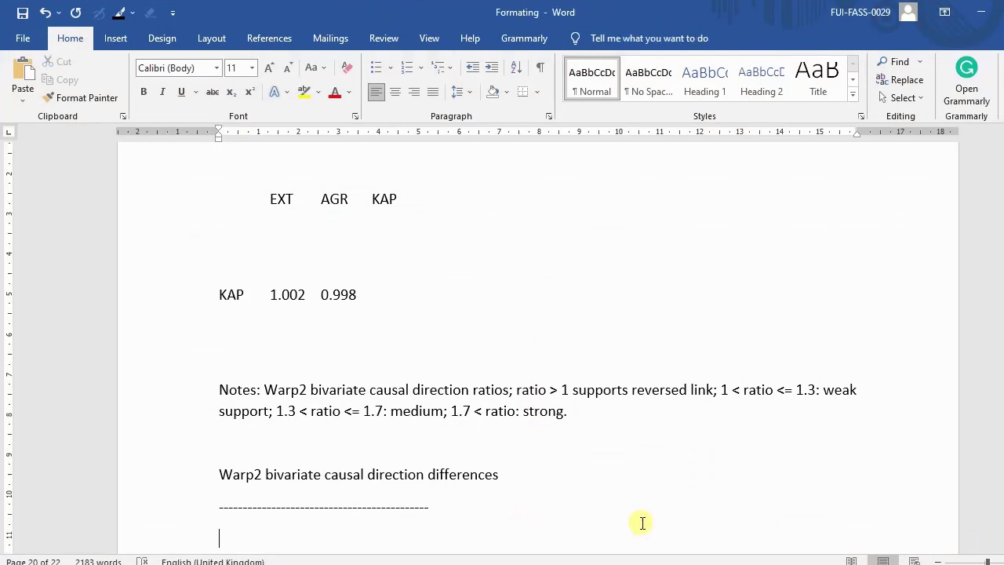
key(ctrl+v)
scroll(641, 522, down, 15)
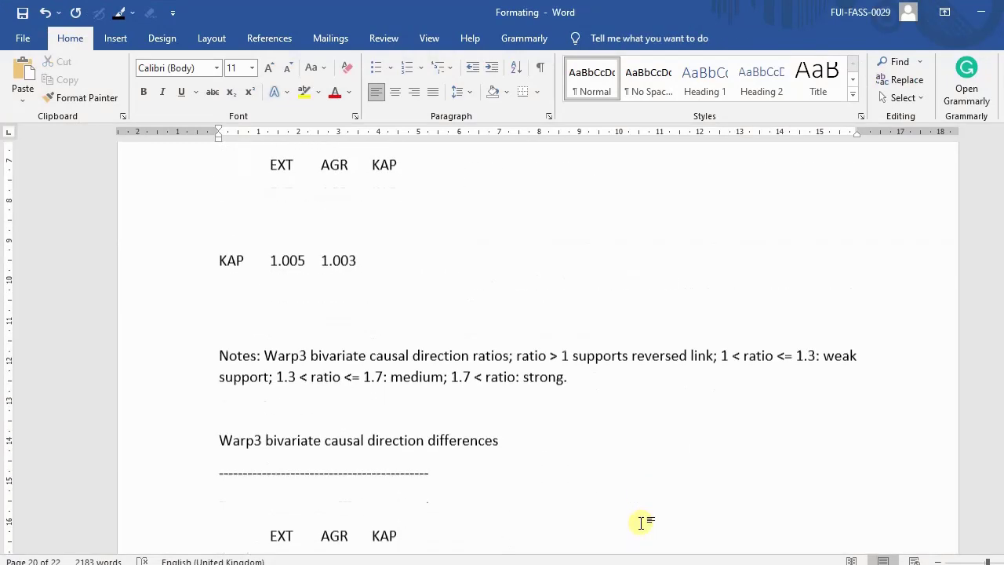
scroll(641, 522, down, 10)
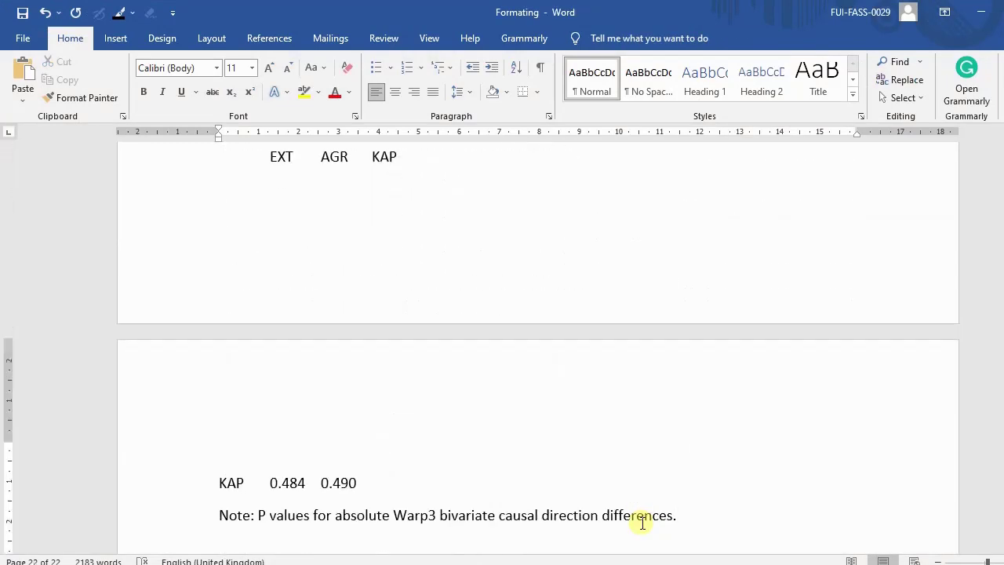
scroll(641, 522, up, 5)
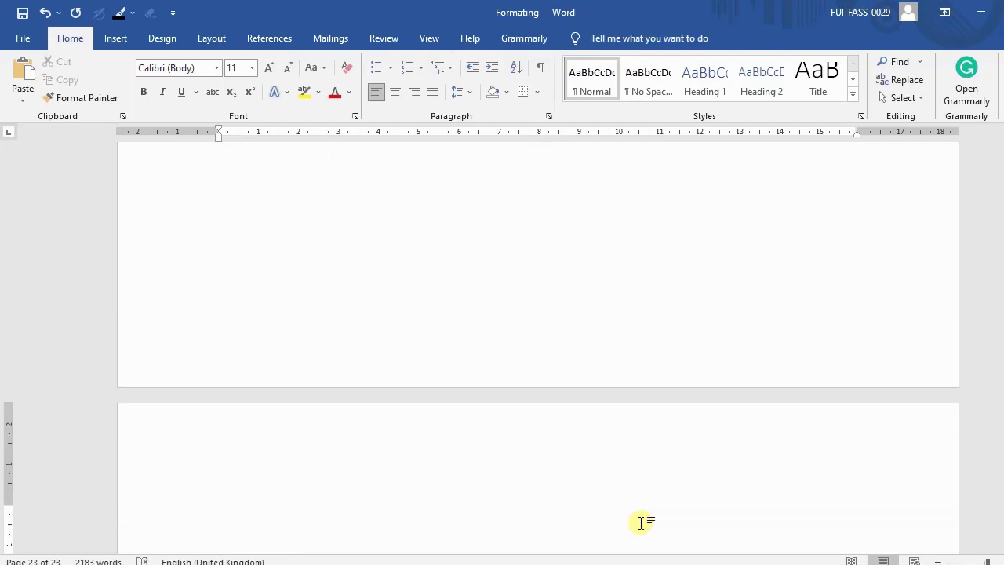
key(ctrl+v)
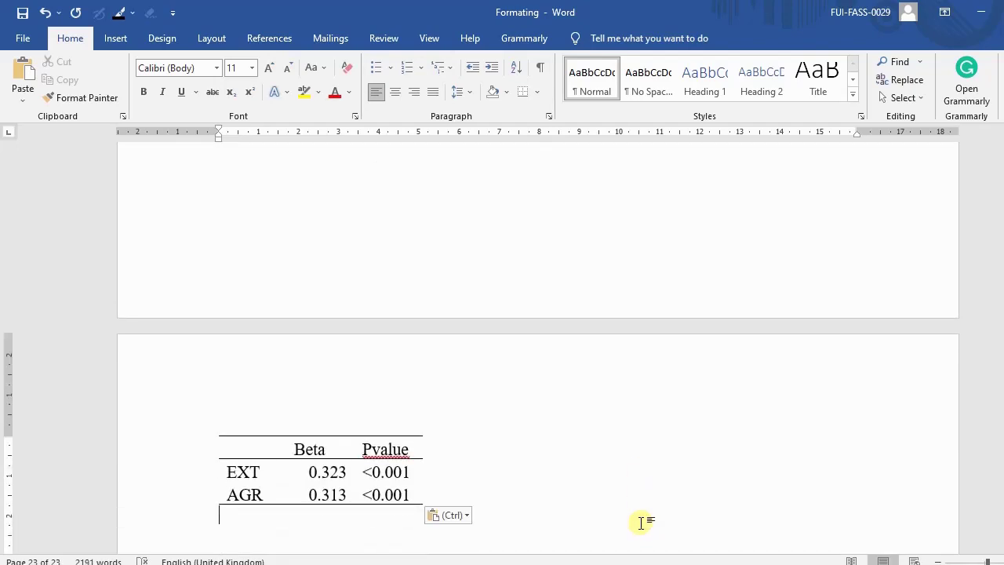
Enlarge the pasted Beta and Pvalue table to about 8 cm wide, with slightly taller rows.
click(311, 471)
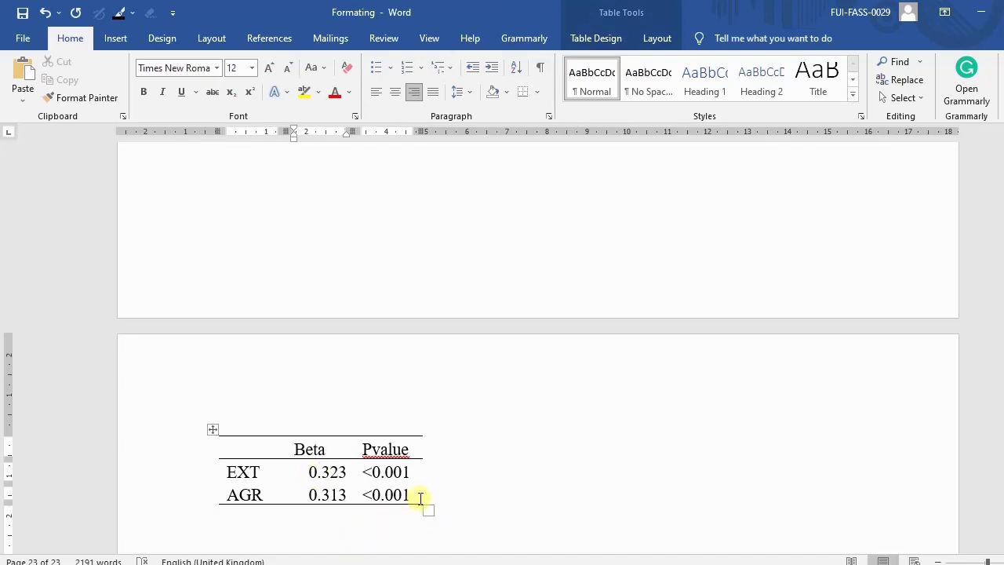
drag(423, 504, 538, 528)
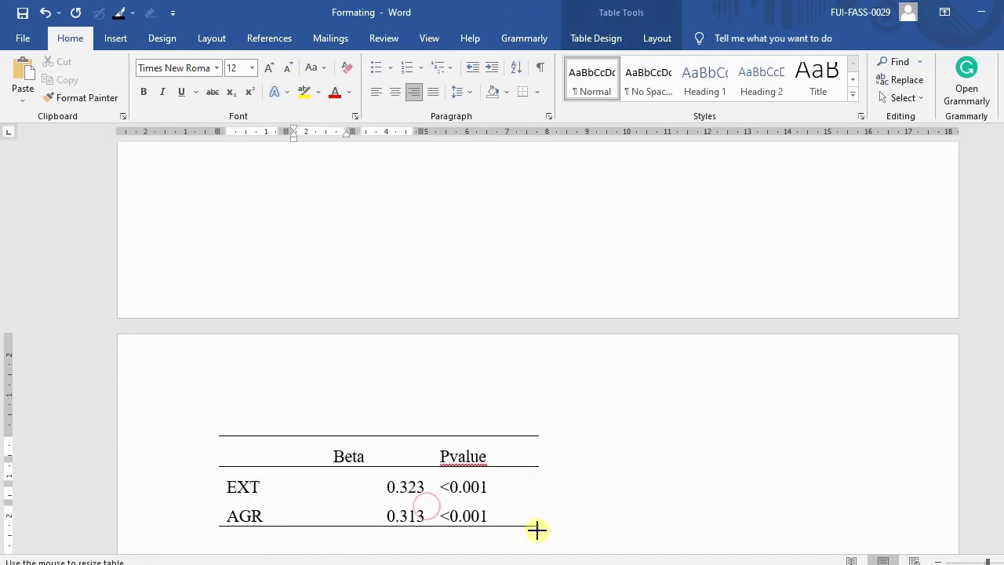
click(579, 532)
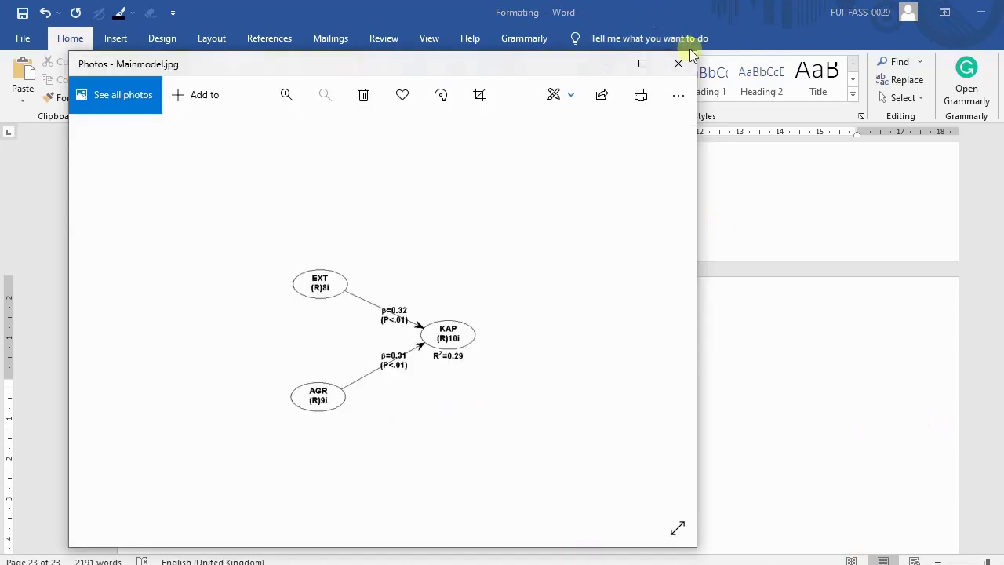
Copy the Mainmodel.jpg image from Photos and paste it below the Beta and Pvalue table in the Formating Word document.
click(679, 97)
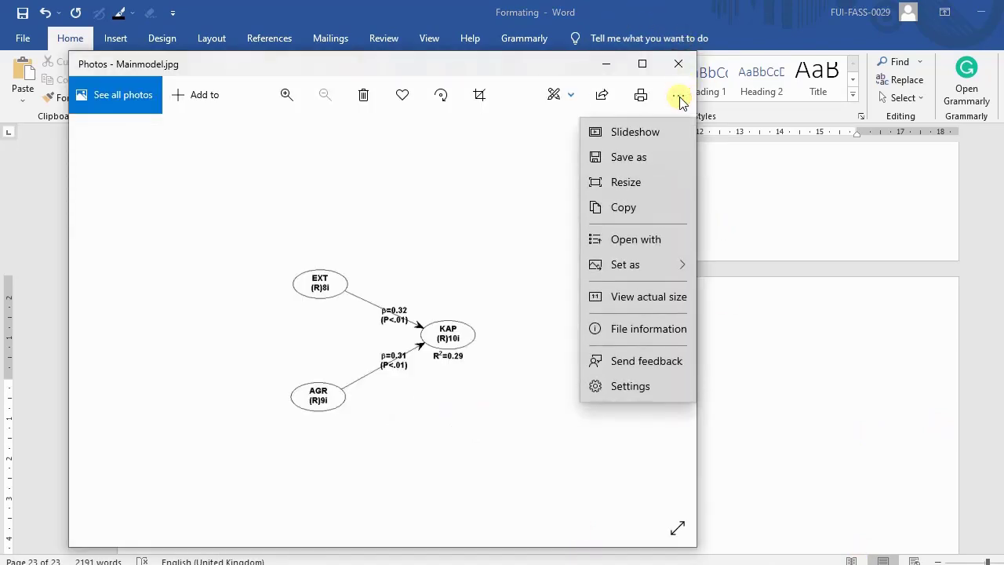
click(638, 206)
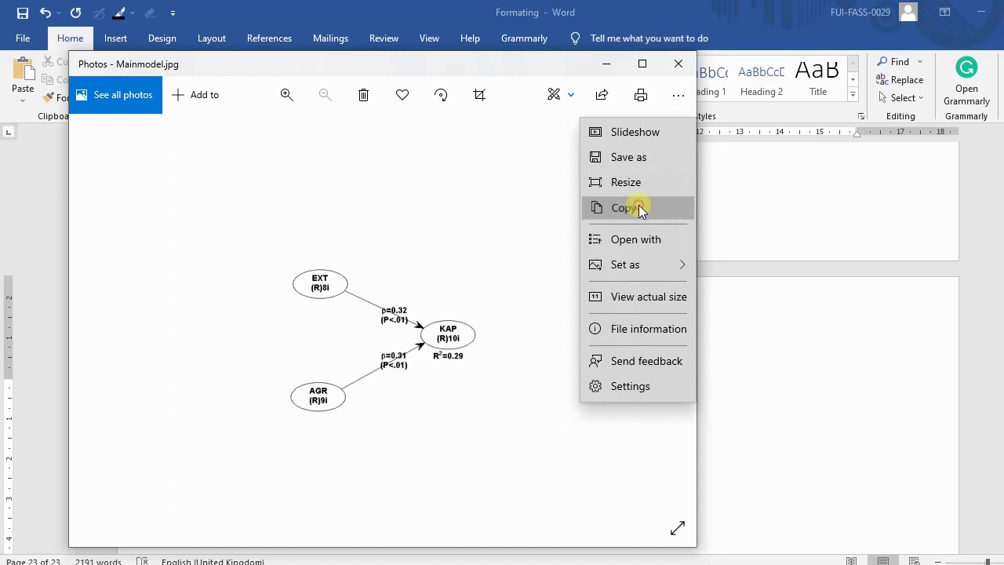
click(605, 65)
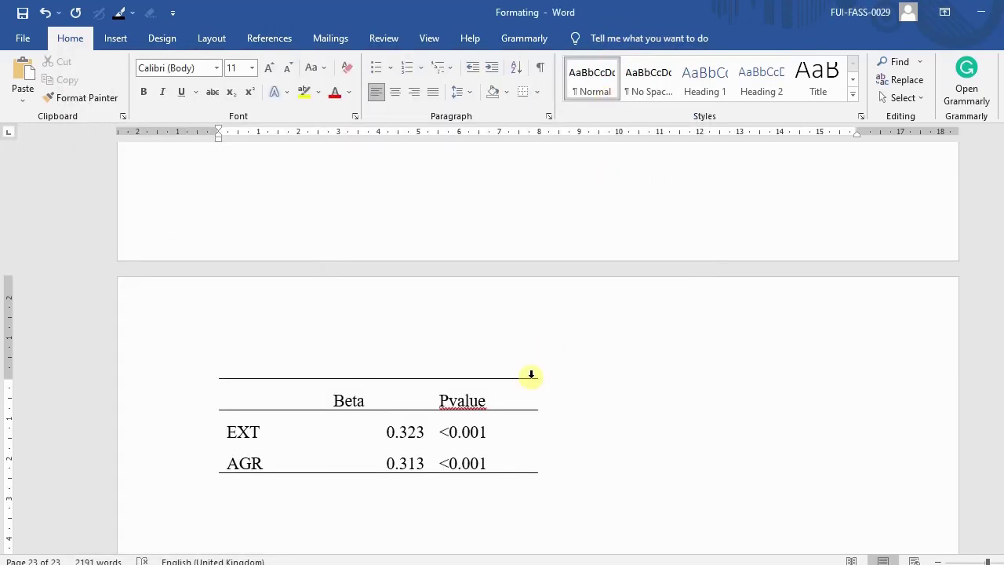
key(ctrl+v)
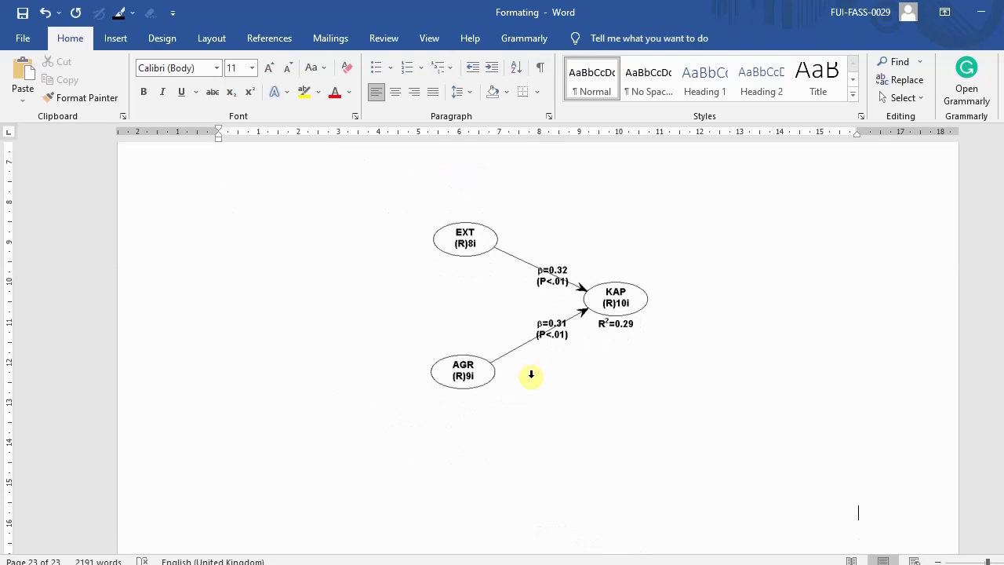
Crop the blank margins off the pasted model picture on all sides, leaving the path diagram about 5.7 cm wide.
click(531, 304)
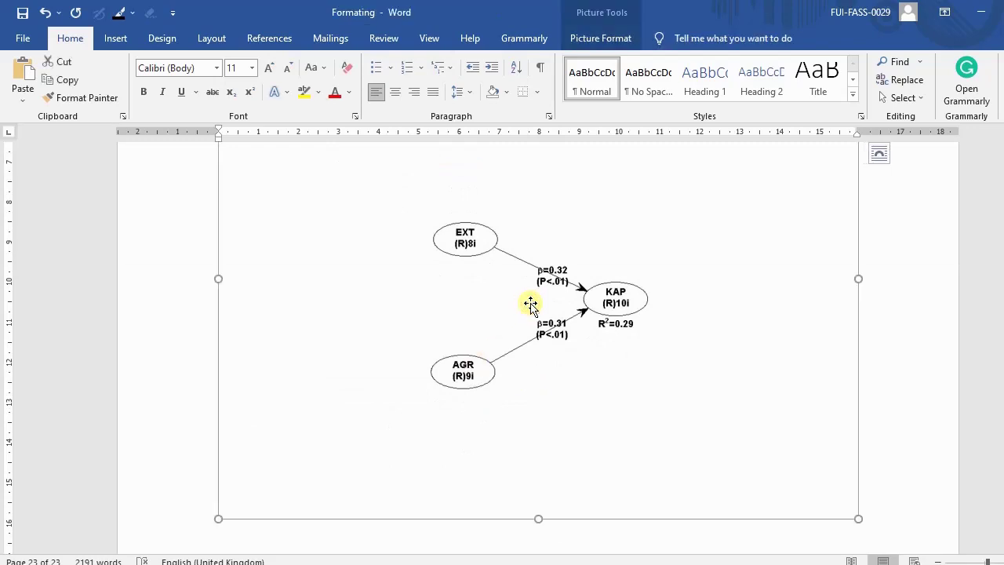
right_click(531, 305)
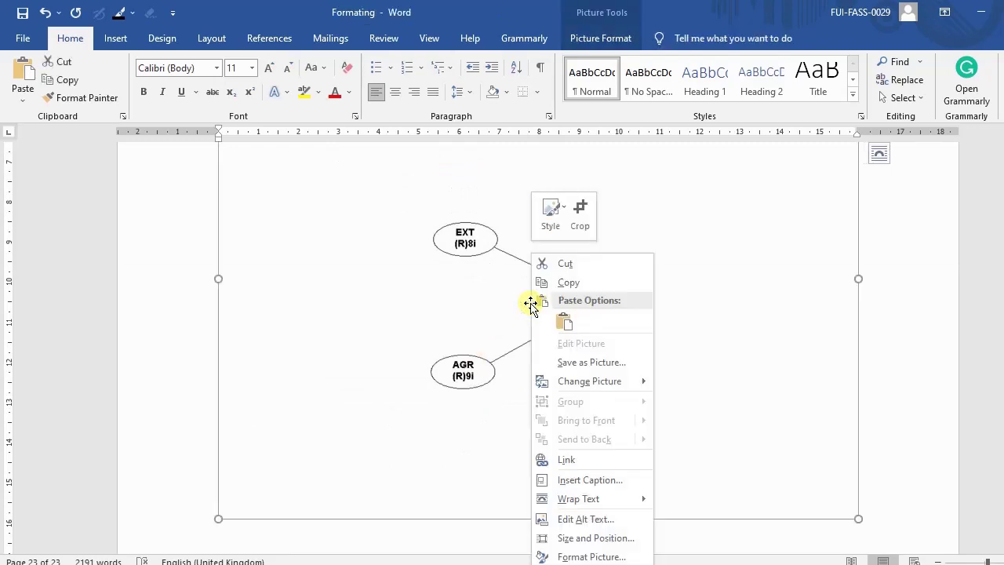
click(581, 226)
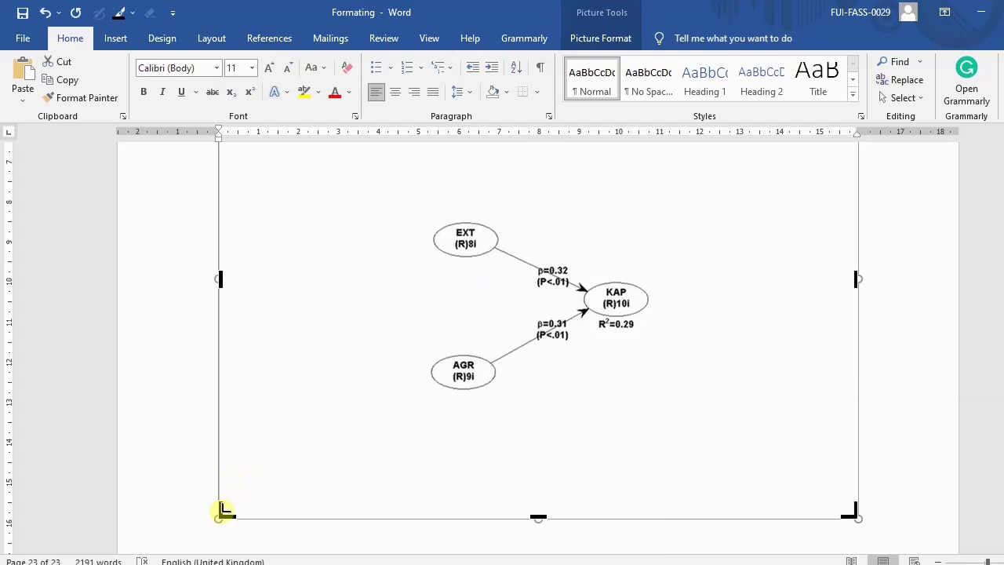
drag(222, 511, 423, 413)
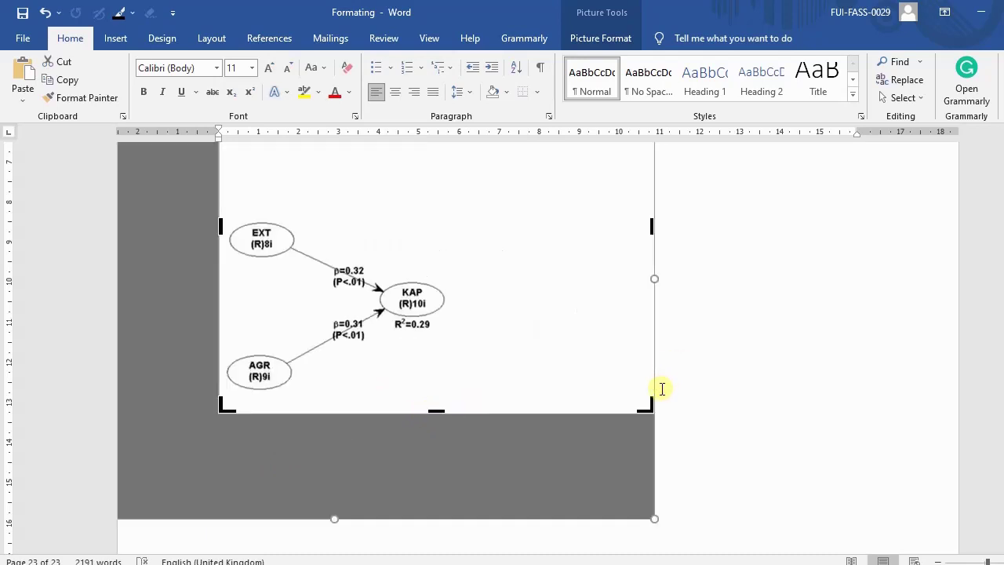
drag(648, 403, 464, 396)
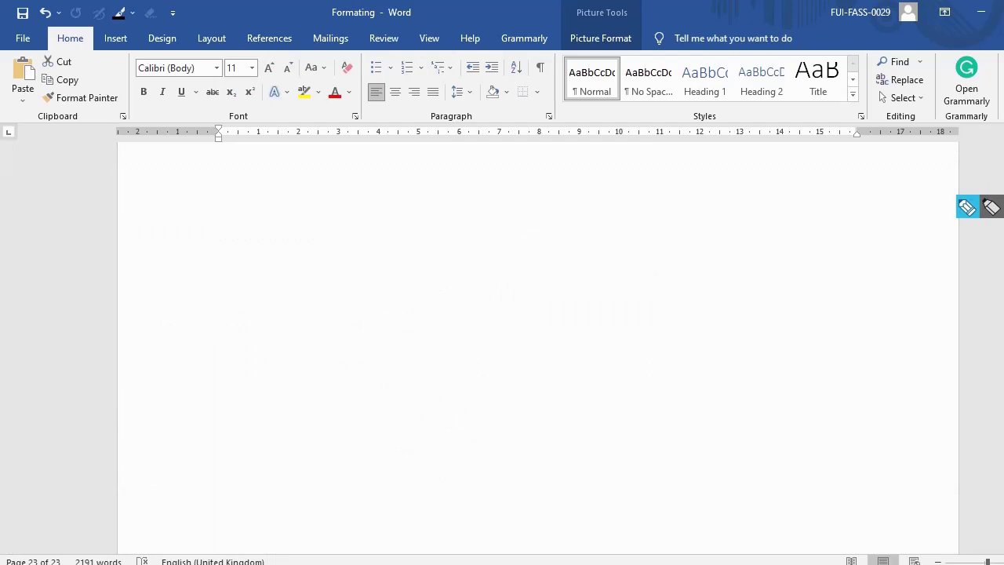
scroll(538, 345, down, 3)
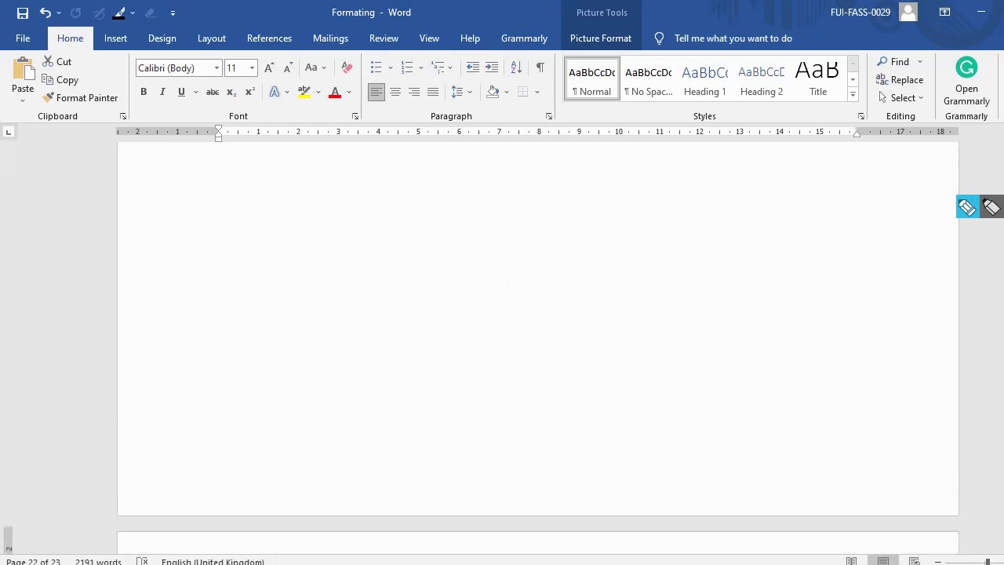
scroll(538, 345, down, 4)
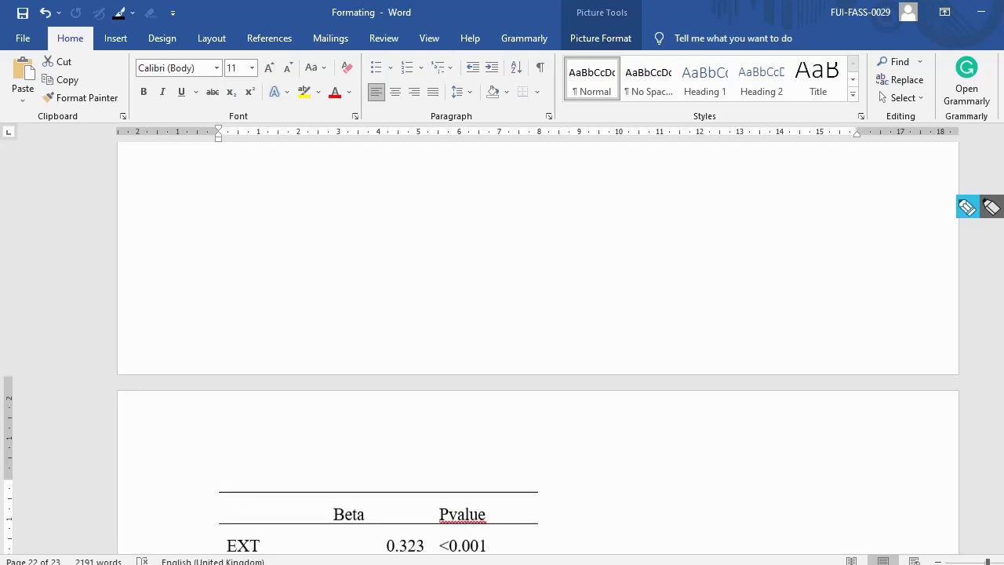
scroll(673, 359, down, 8)
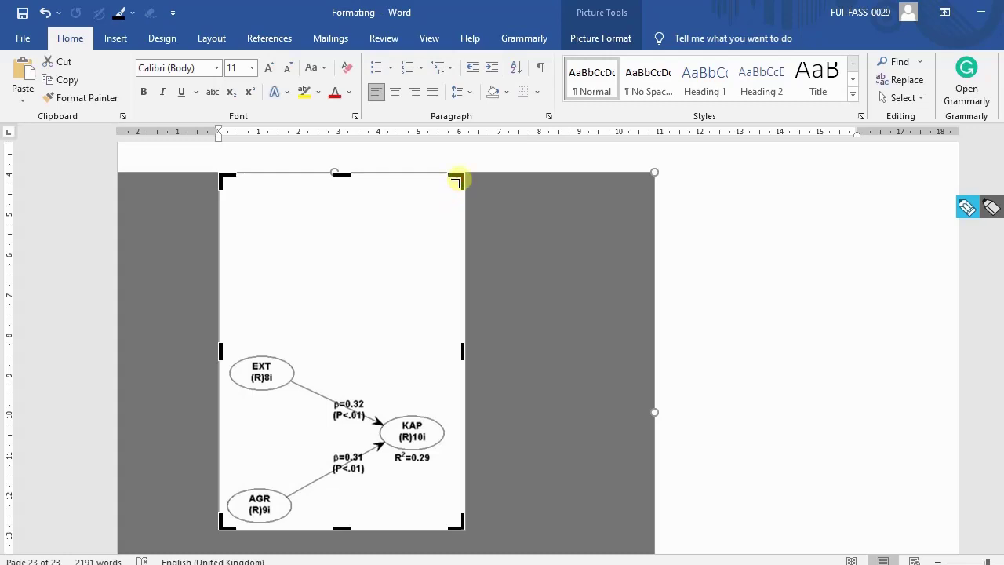
drag(455, 180, 448, 341)
click(802, 317)
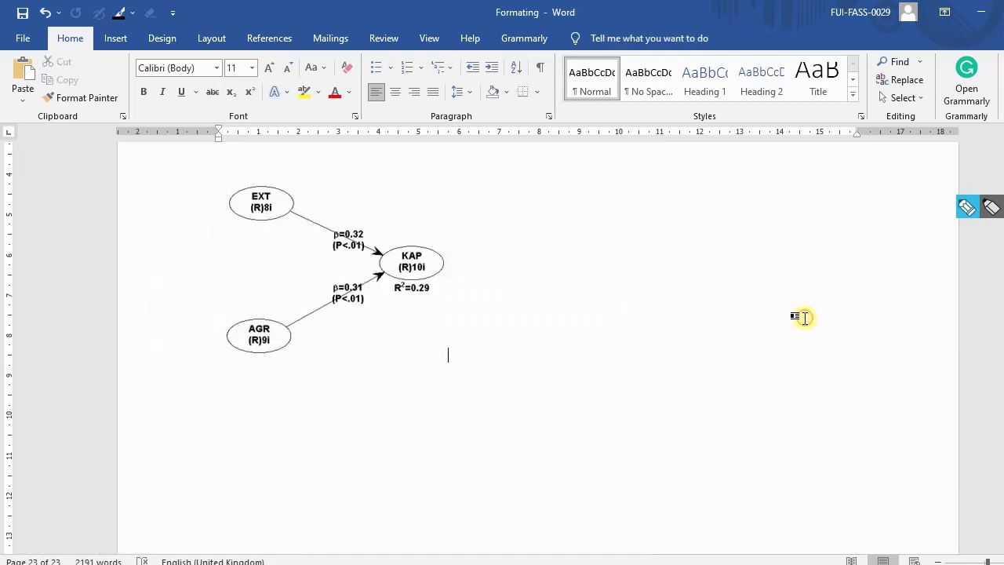
Center the cropped model picture on the page and enlarge it proportionally to about 9.5 cm wide.
click(381, 262)
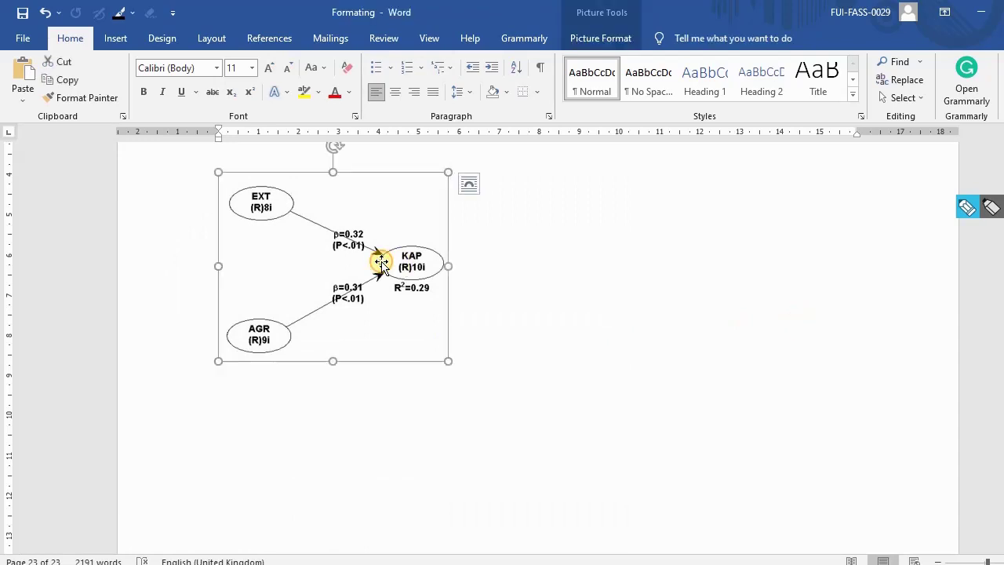
key(ctrl+e)
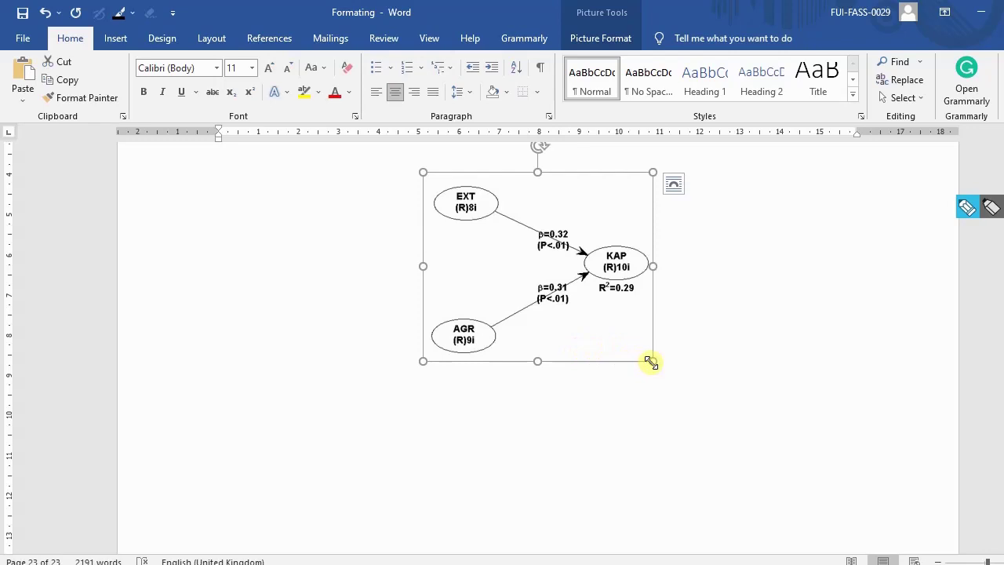
drag(651, 363, 798, 483)
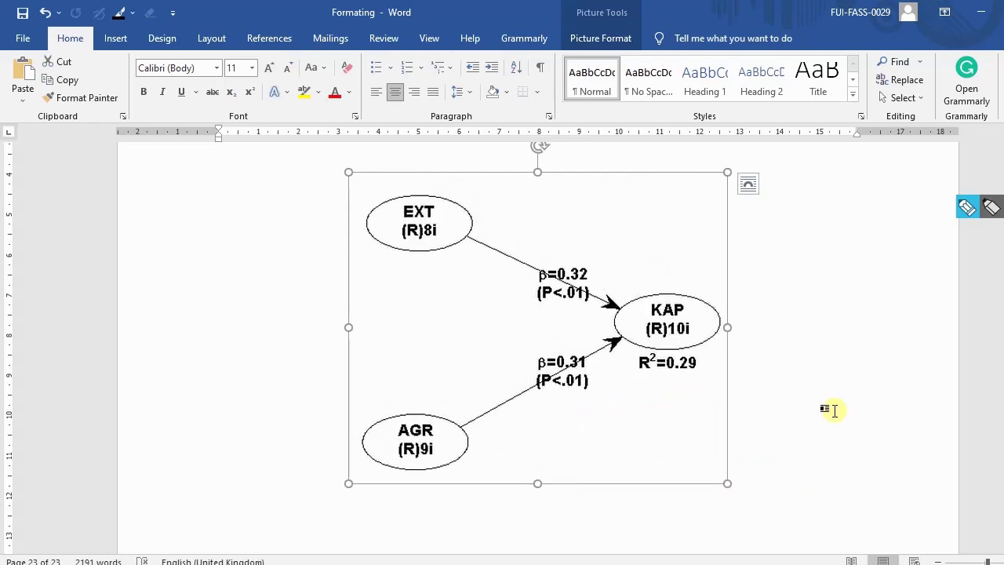
click(834, 410)
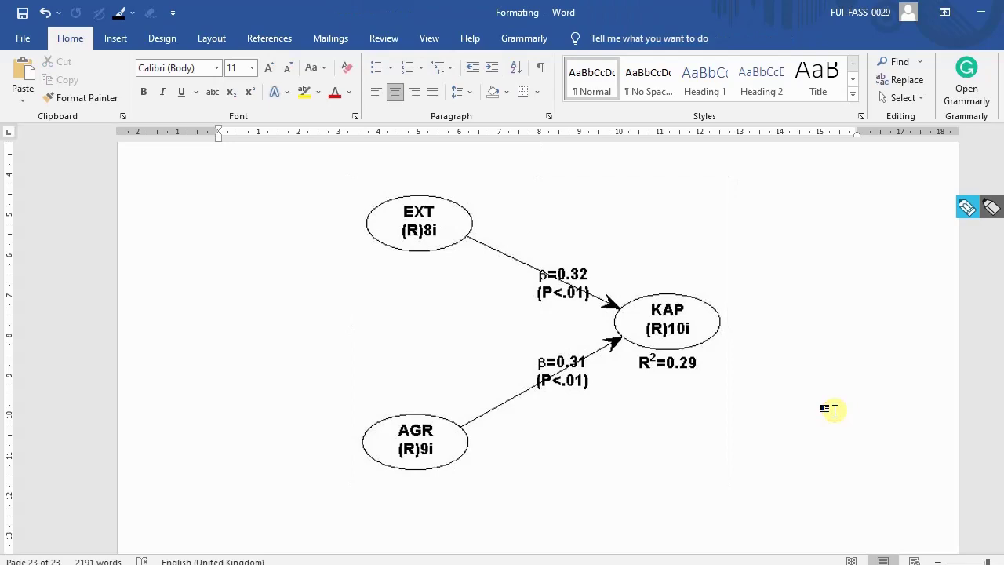